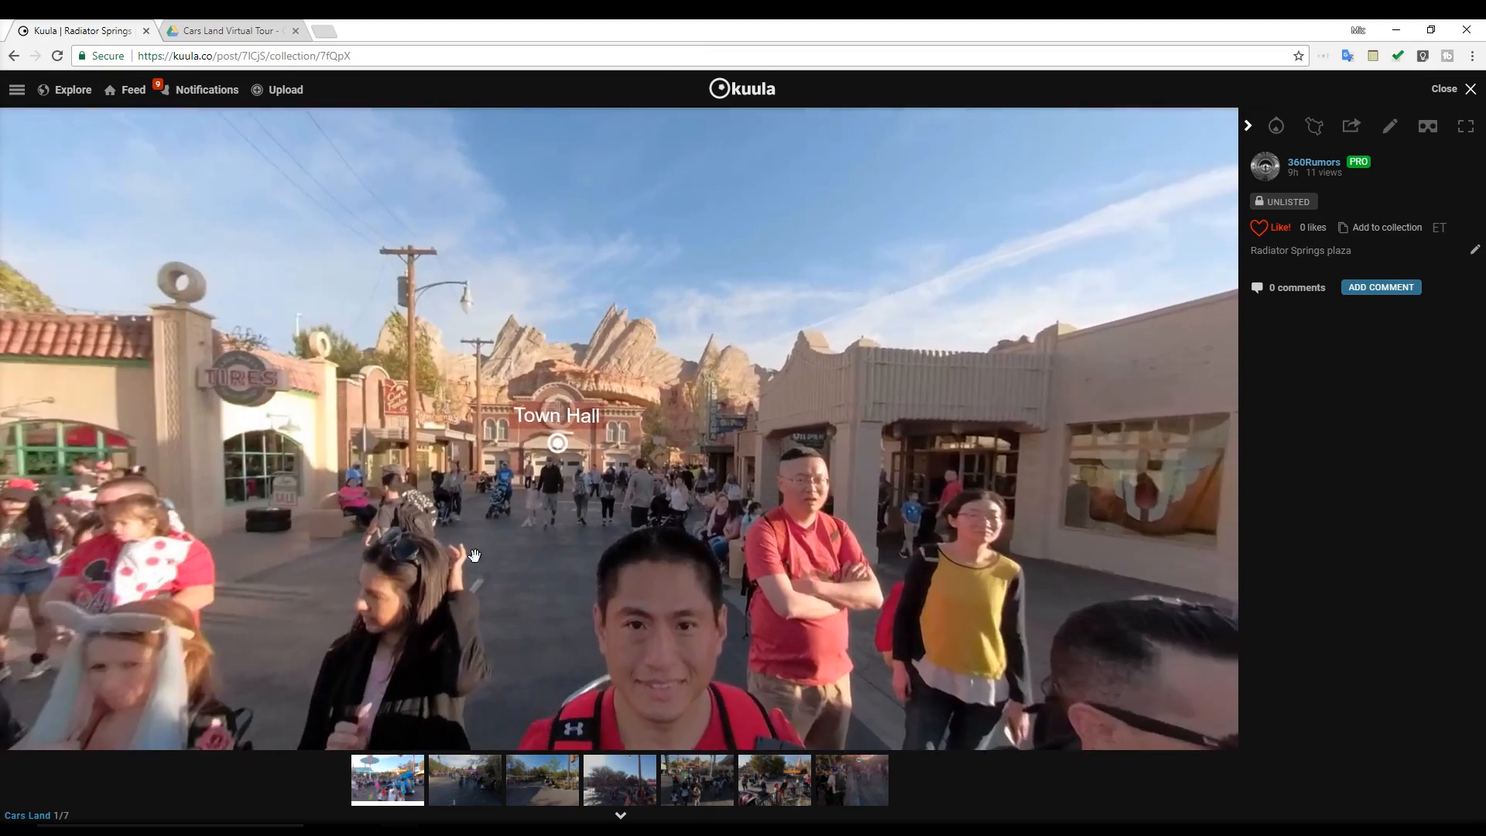
# Go to the Town Hall scene in the Cars Land tour and look around to the Radiator Springs Racers hotspot
pyautogui.click(587, 463)
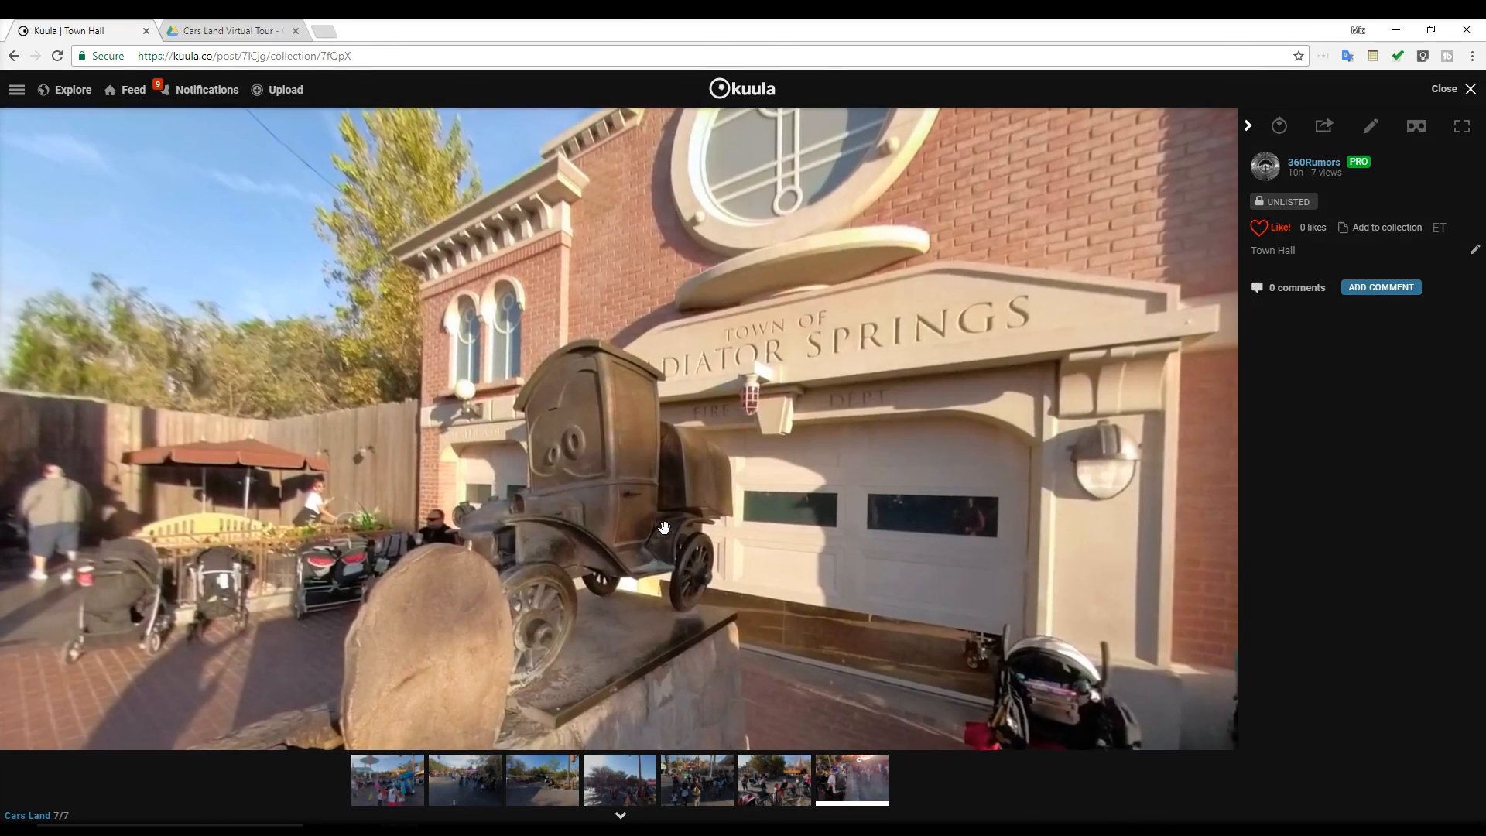
pyautogui.moveTo(662, 536); pyautogui.dragTo(188, 474)
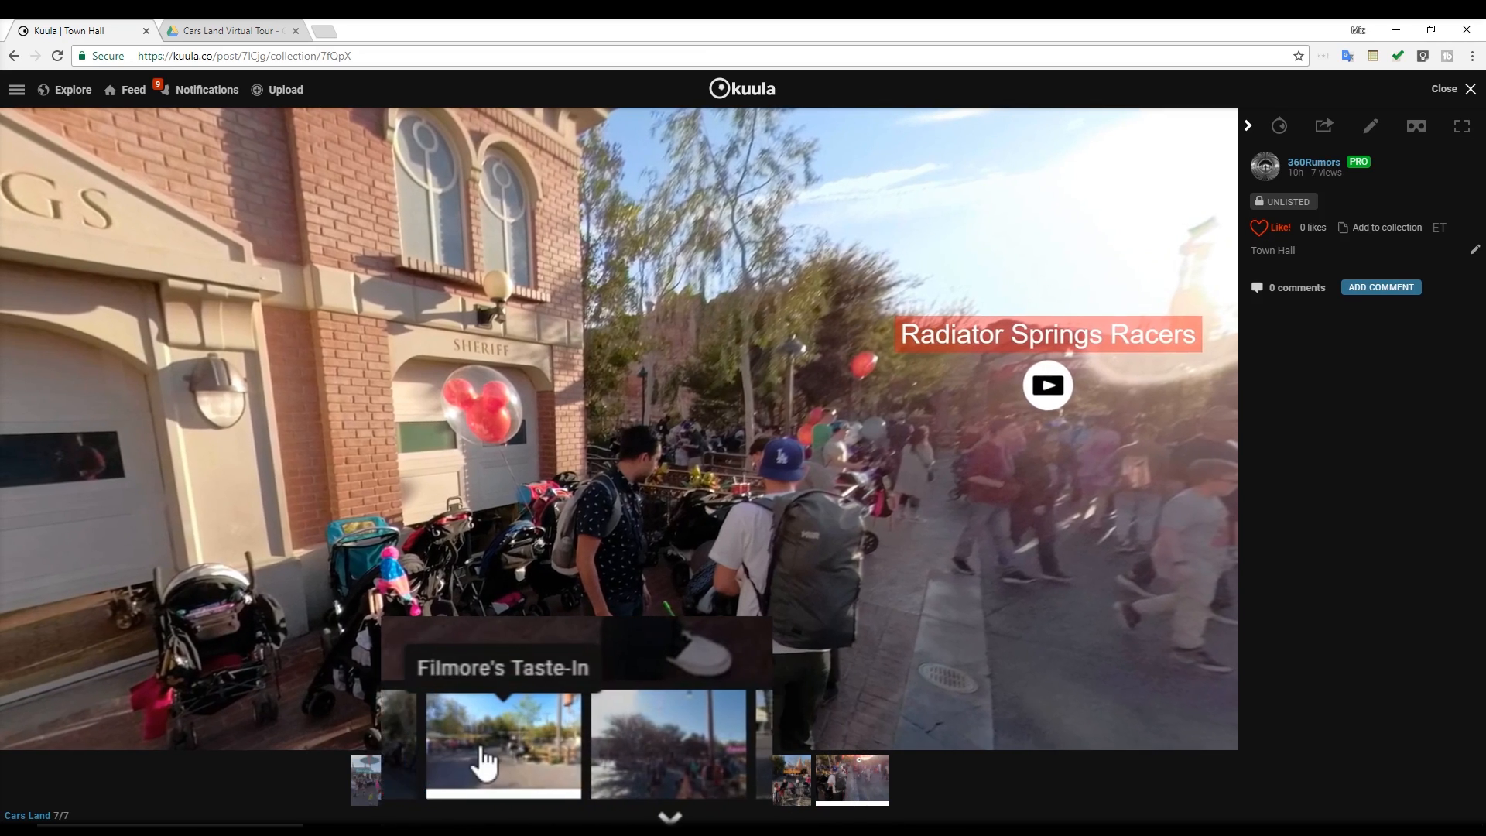
pyautogui.moveTo(798, 523); pyautogui.dragTo(670, 539)
pyautogui.moveTo(870, 554); pyautogui.dragTo(683, 557)
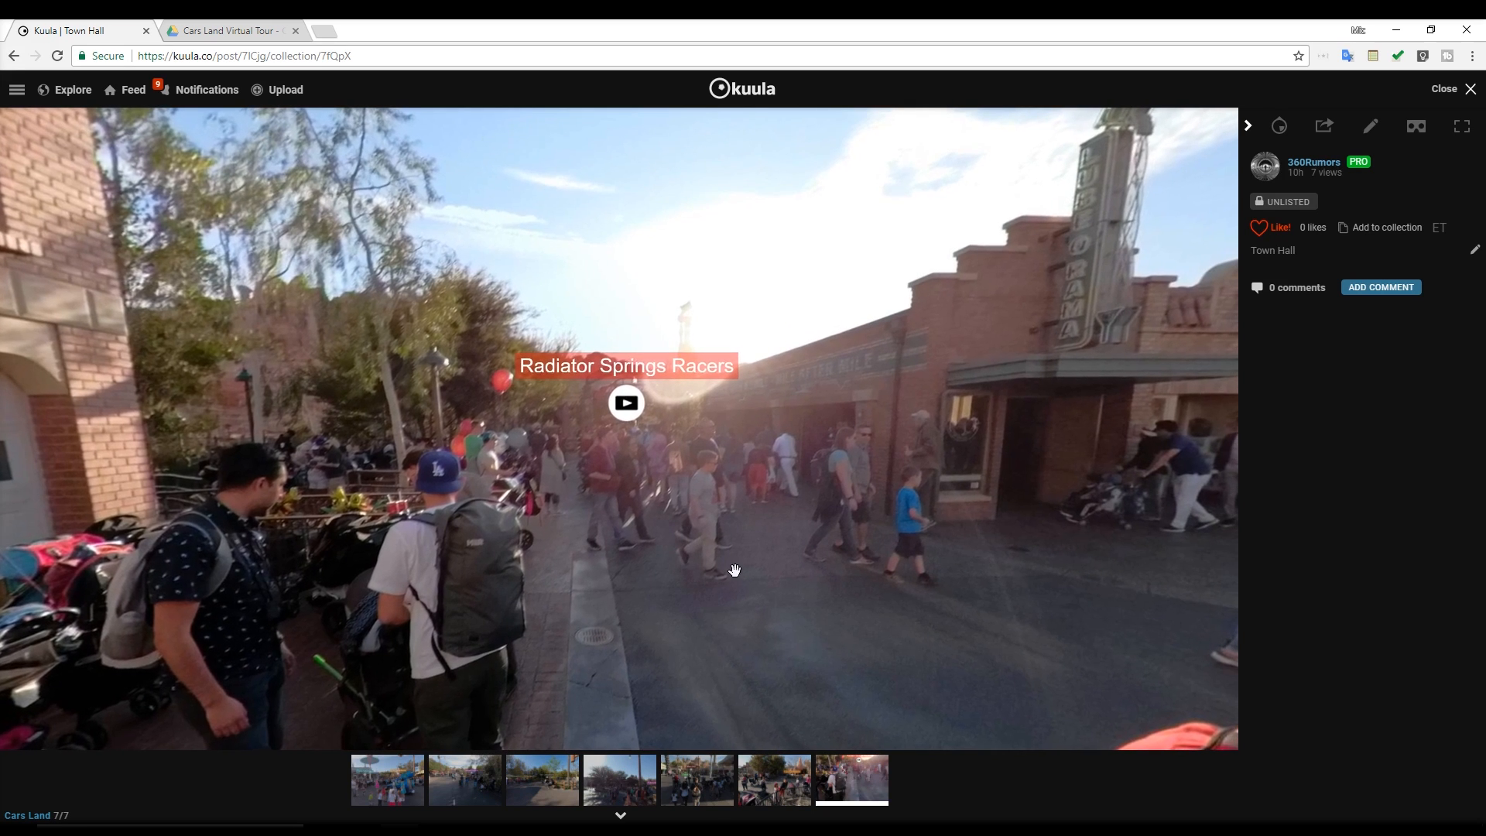
pyautogui.moveTo(624, 502); pyautogui.dragTo(568, 574)
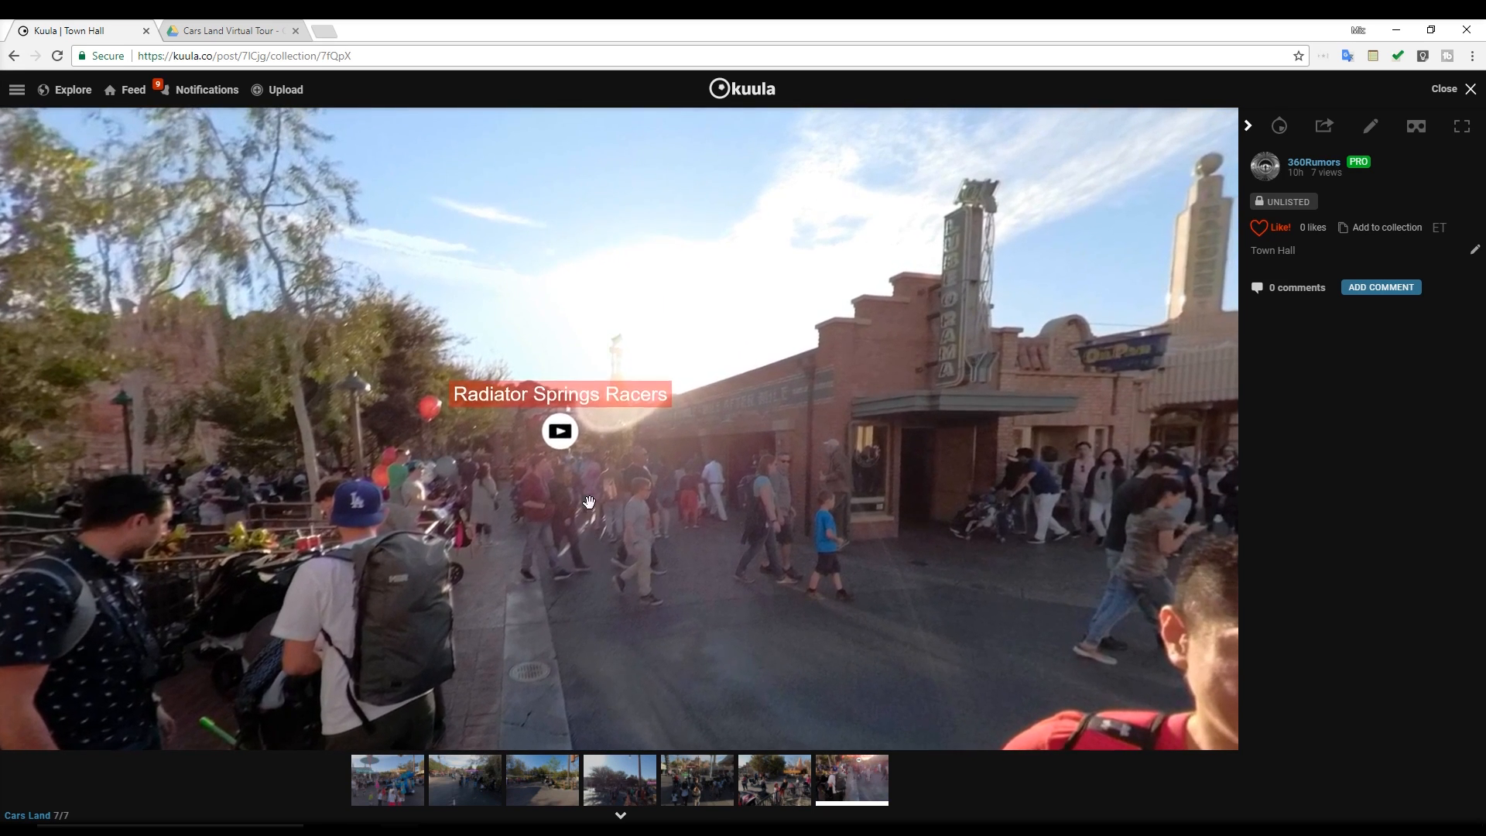
# Play the Radiator Springs Racers 360 video from its hotspot and look around inside it
pyautogui.moveTo(565, 448)
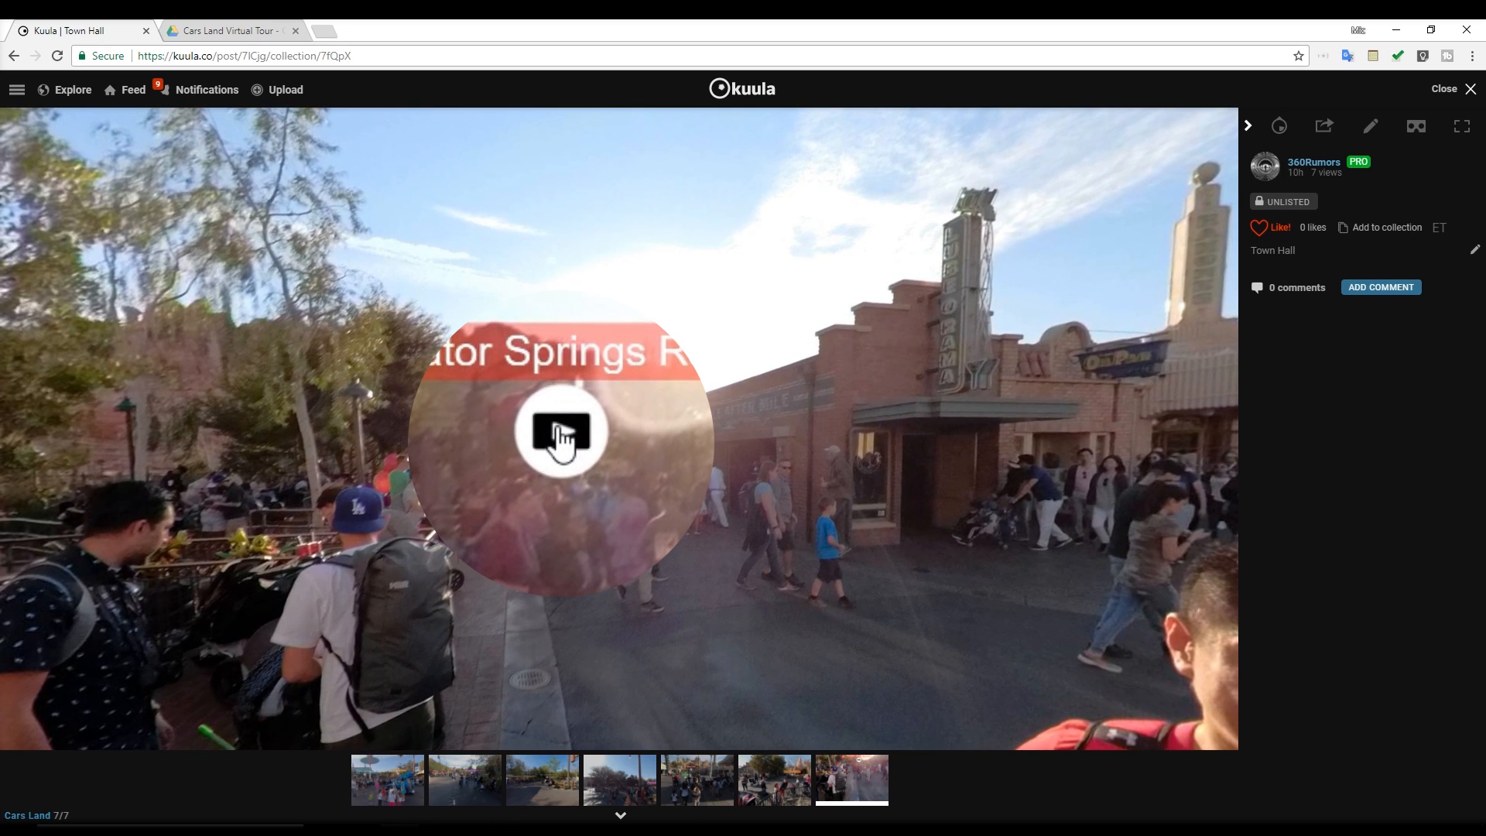
pyautogui.click(561, 437)
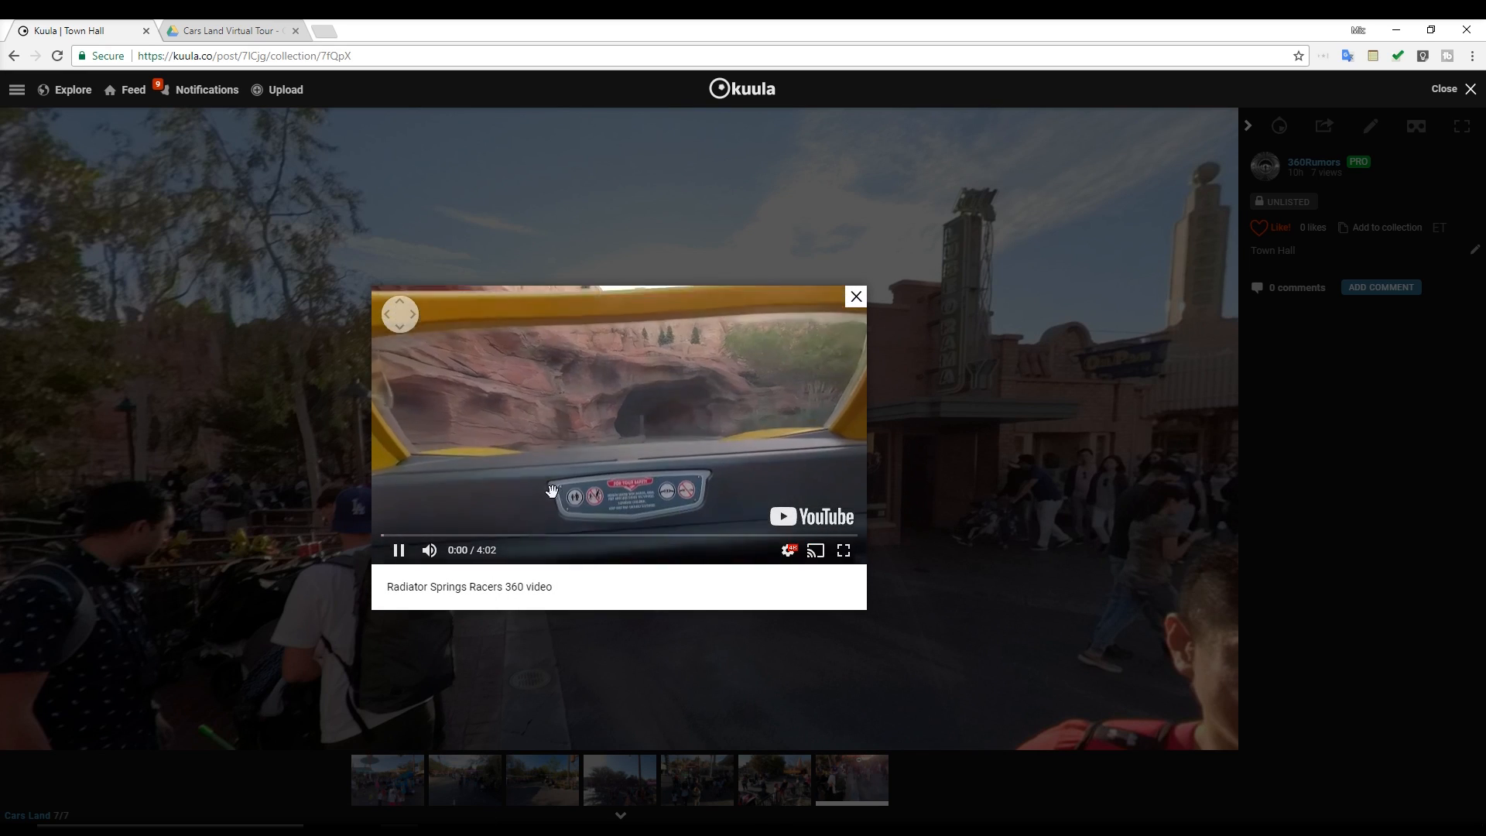
pyautogui.moveTo(583, 447); pyautogui.dragTo(767, 428)
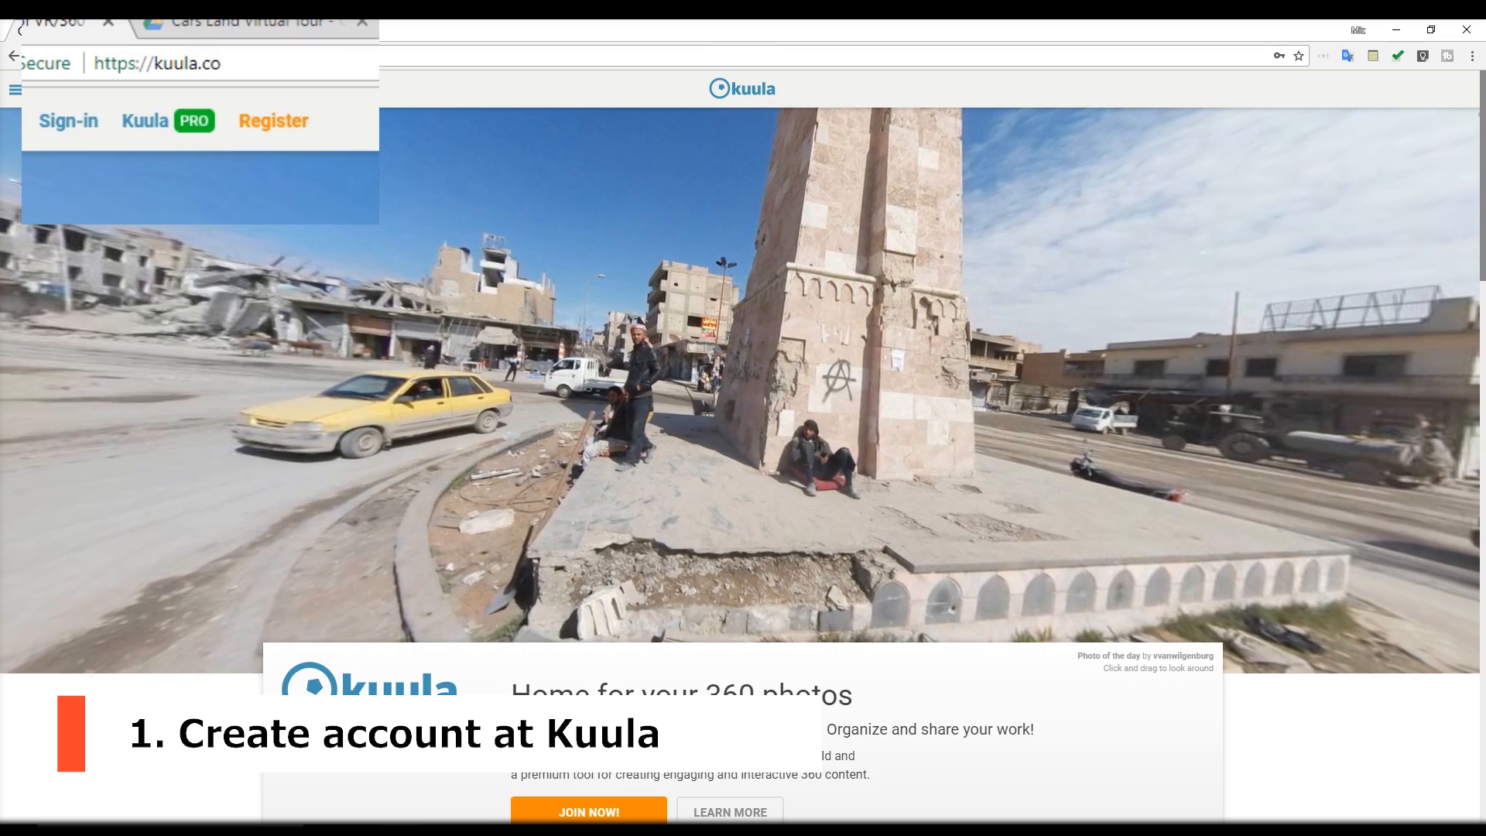
# Open the Kuula account registration, and switch to the Cars Land Virtual Tour files on Google Drive
pyautogui.click(297, 145)
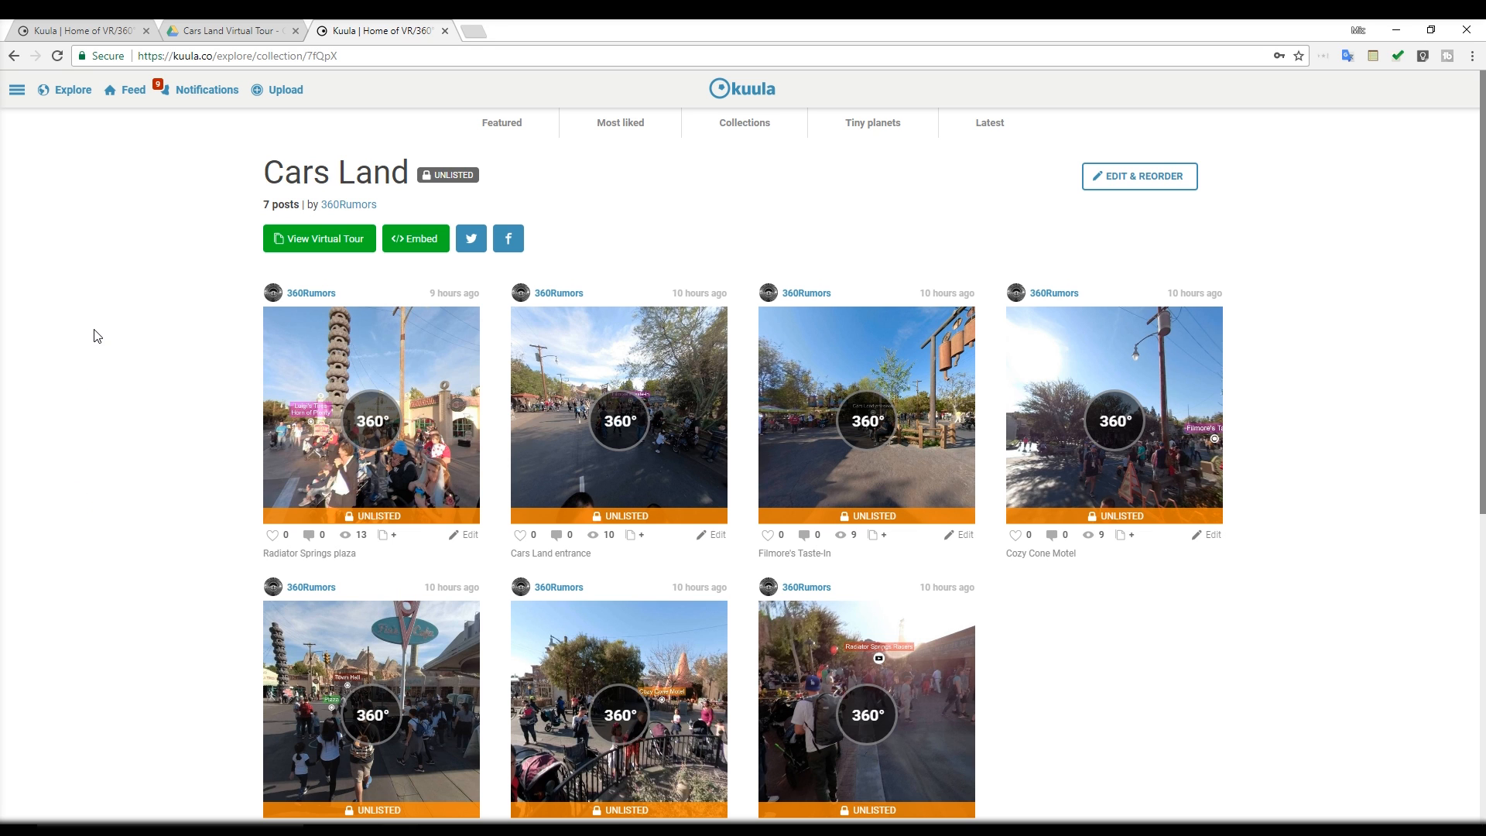
pyautogui.click(215, 27)
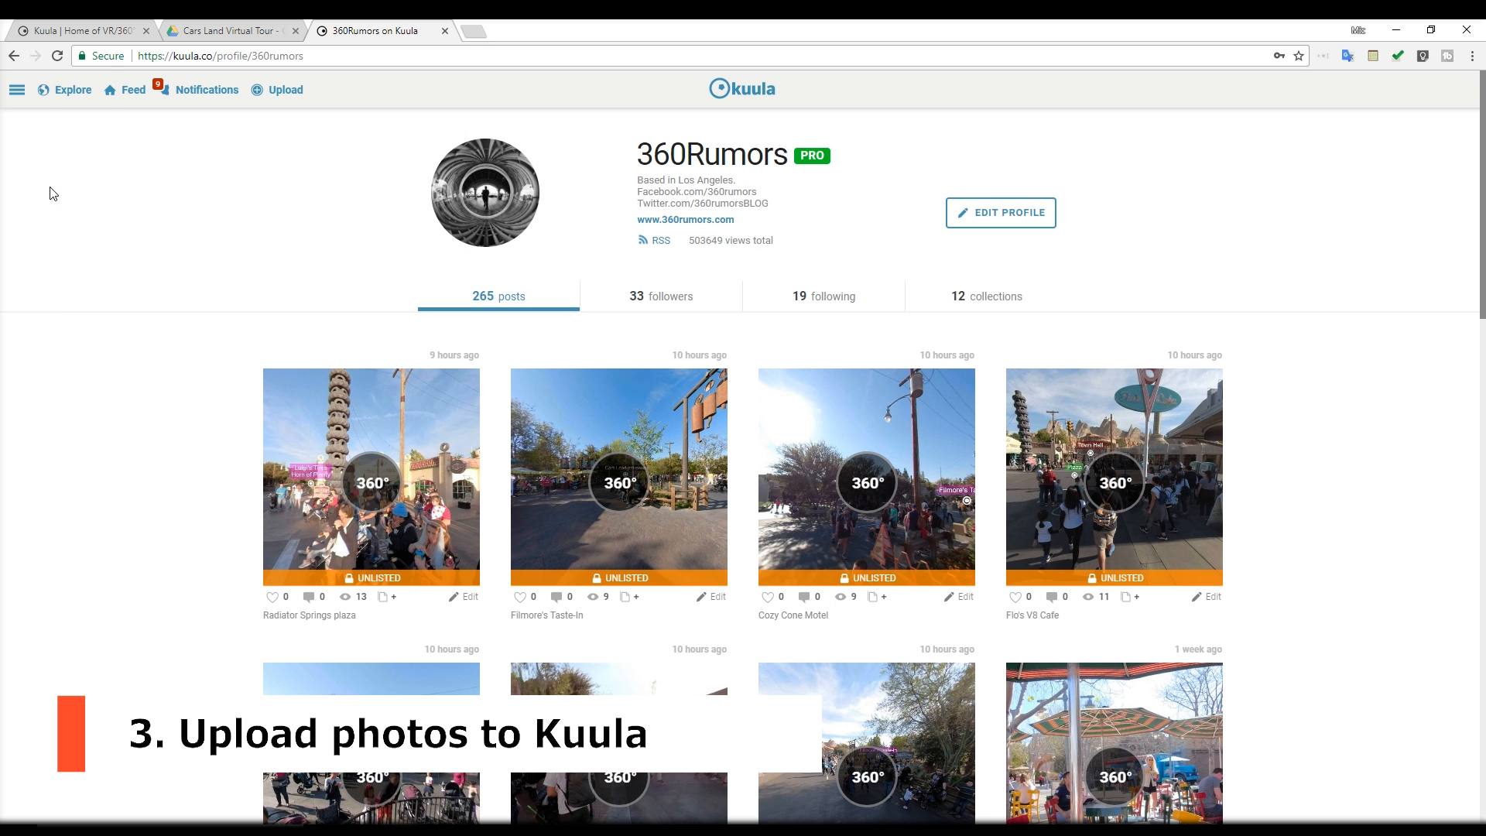
# Upload the Photo 1 image from the cars land folder as a single new post
pyautogui.click(35, 105)
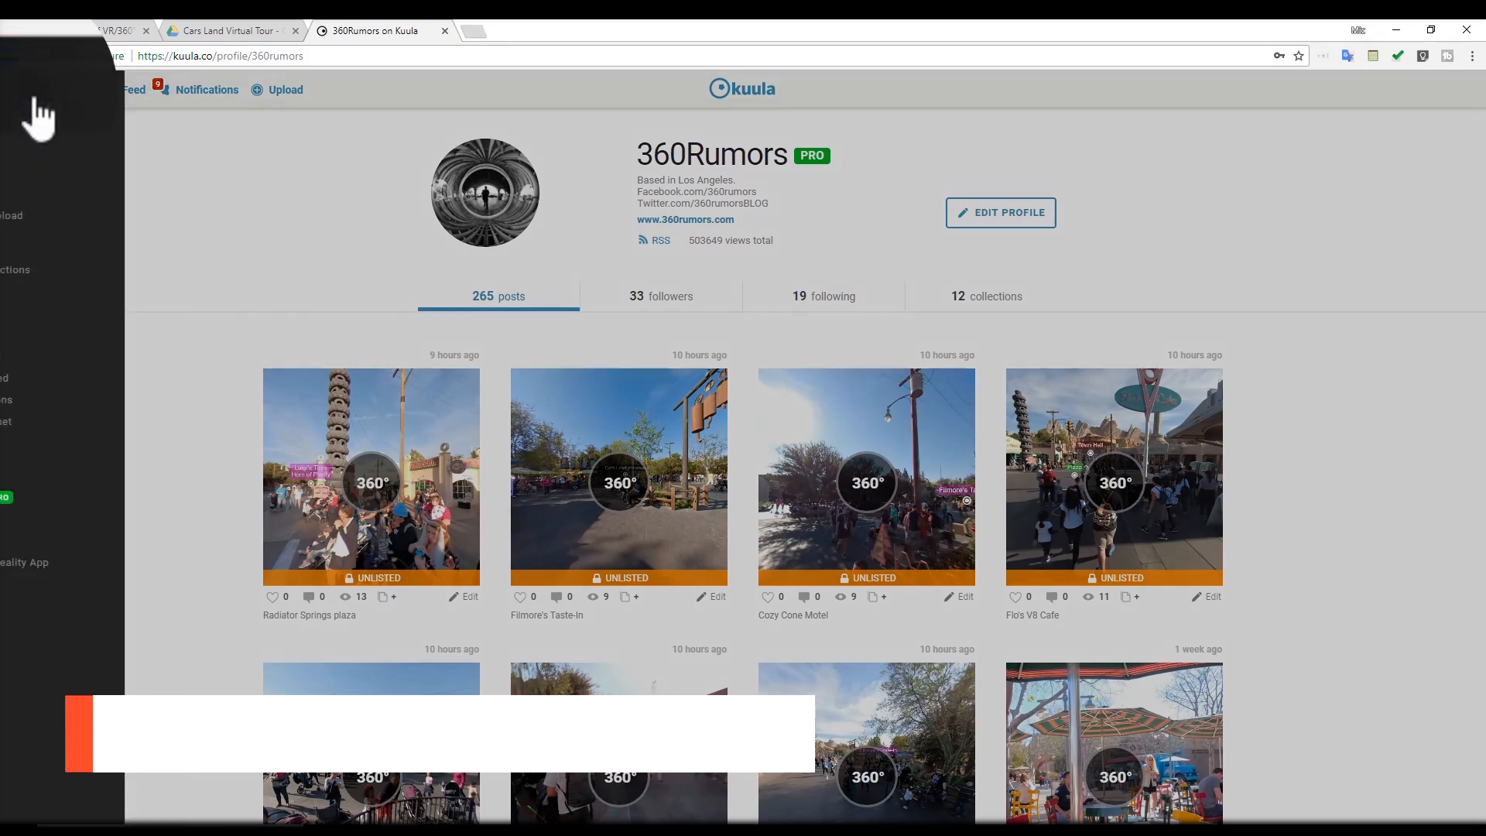
pyautogui.click(64, 213)
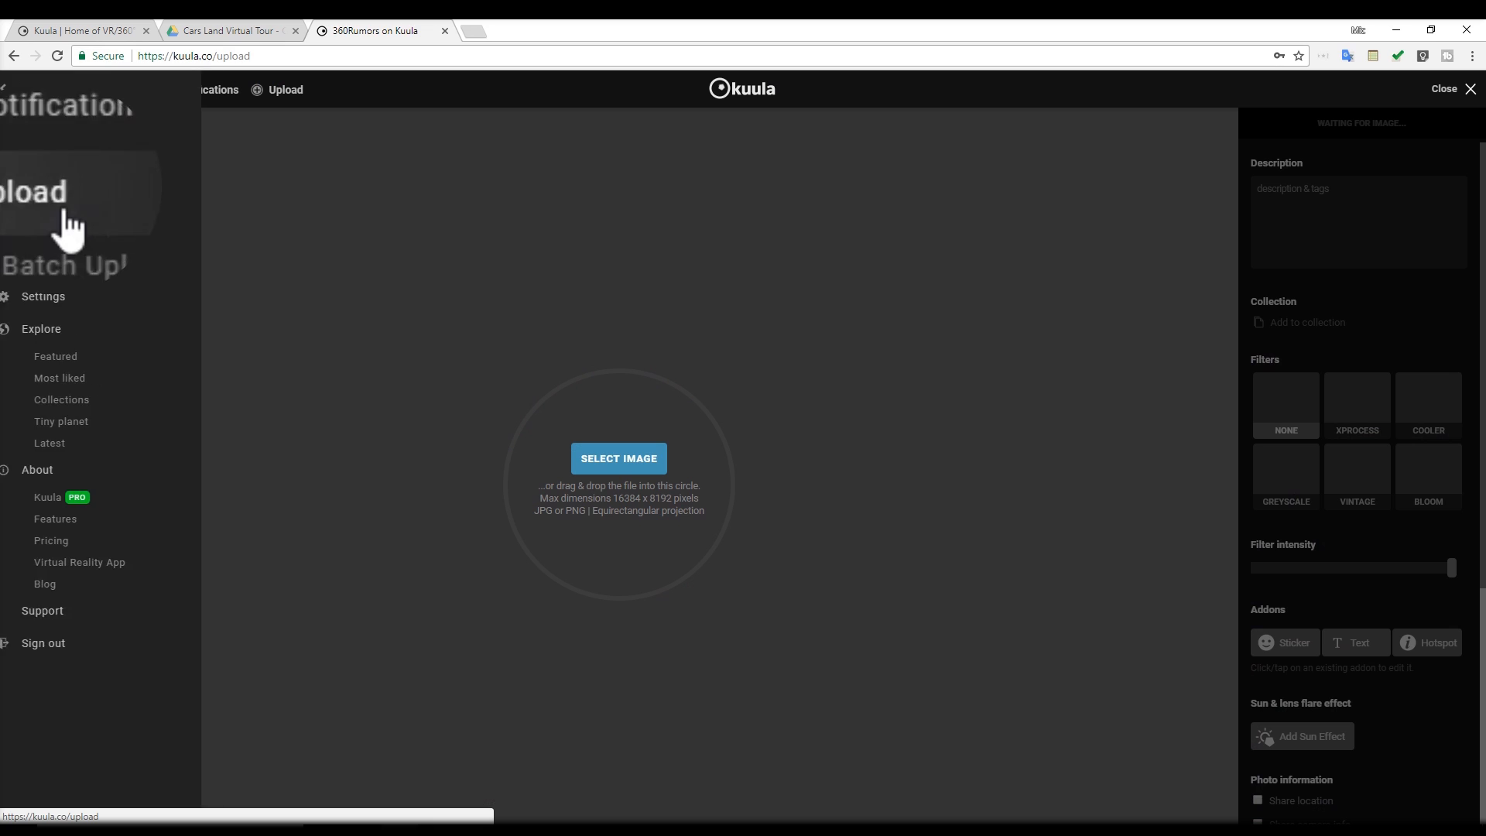
pyautogui.click(601, 455)
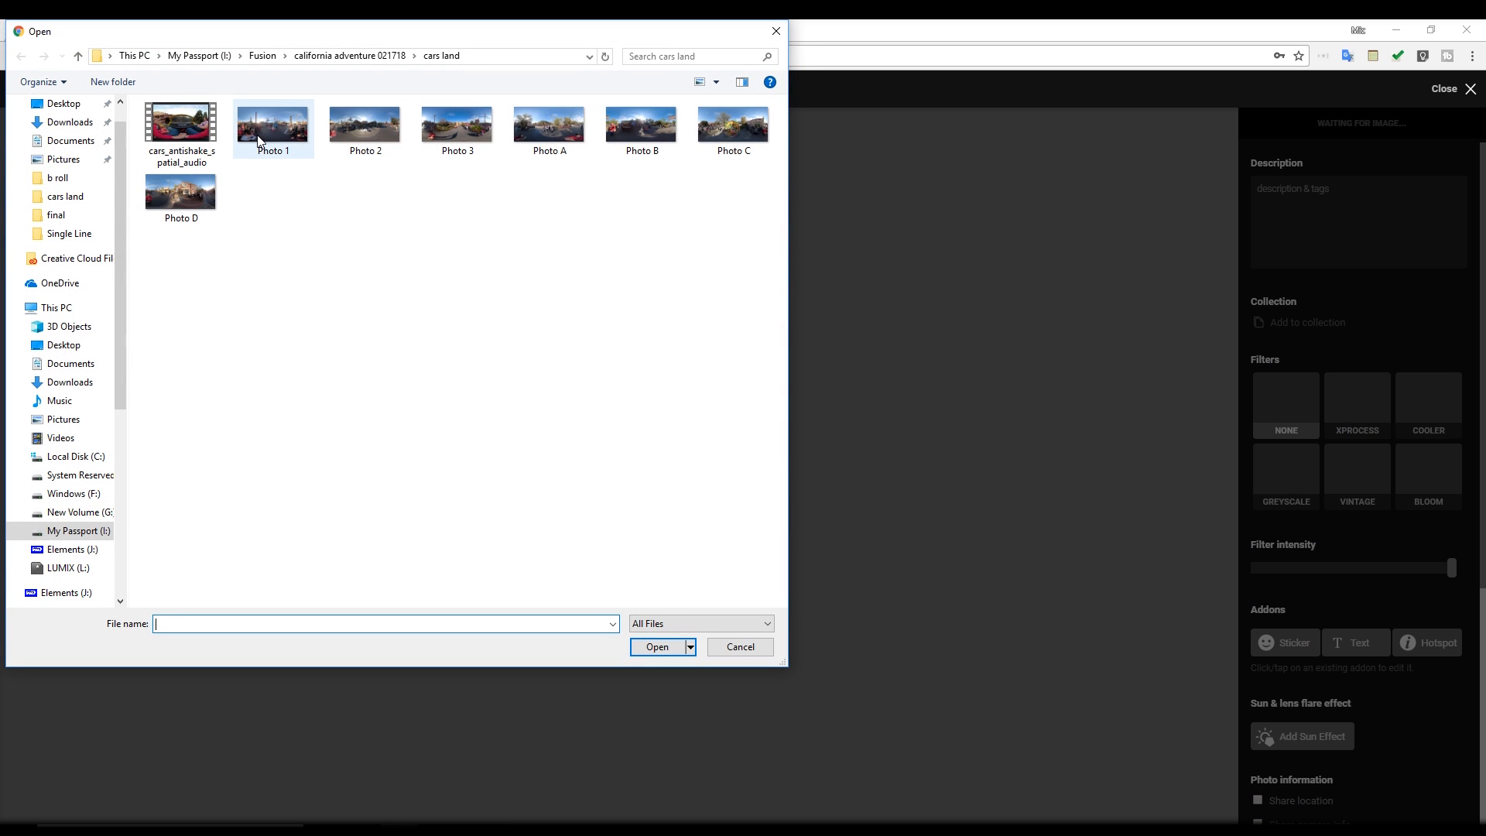
pyautogui.click(259, 140)
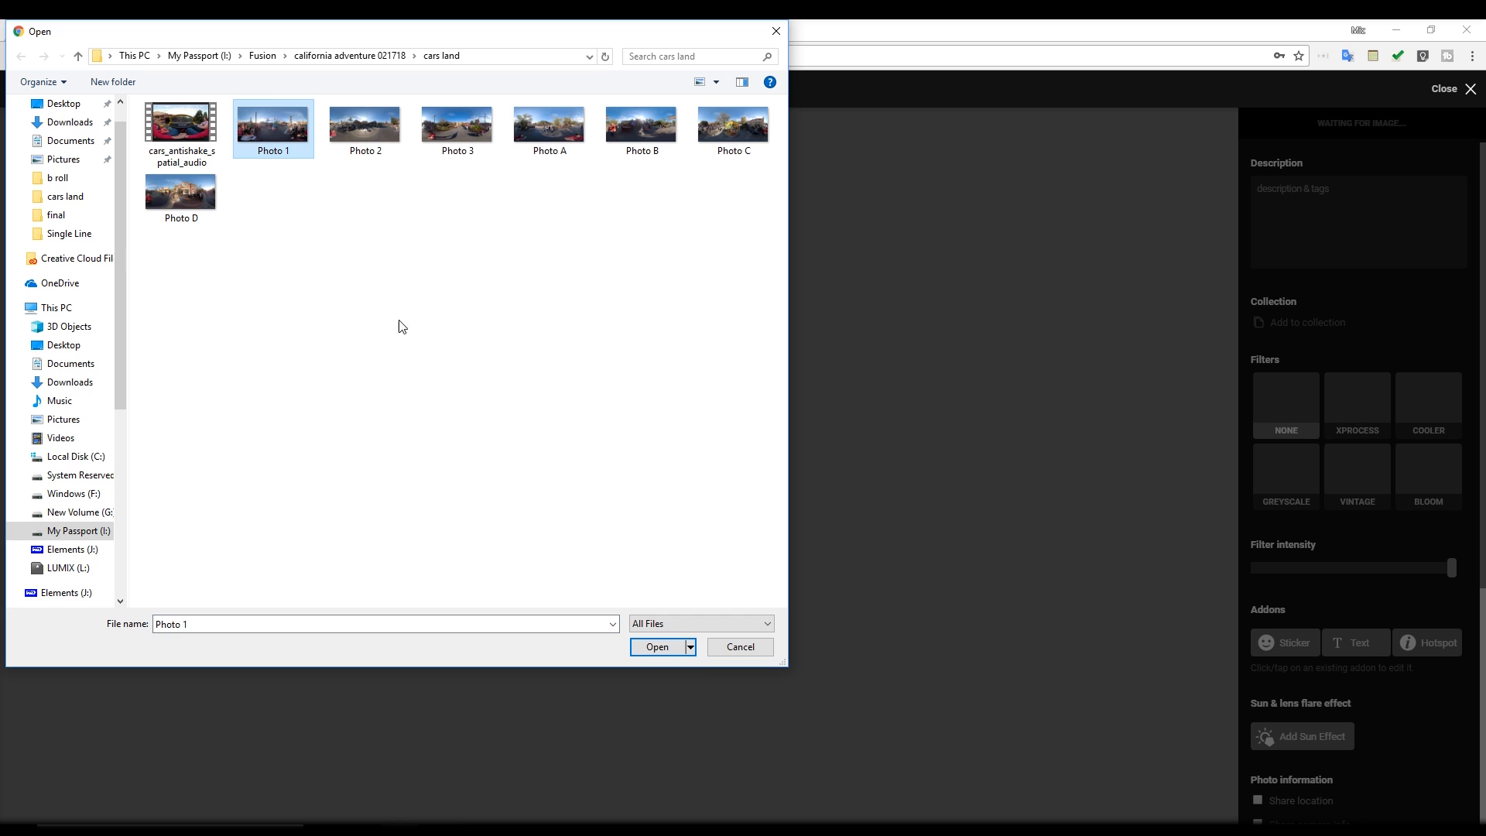
pyautogui.click(658, 652)
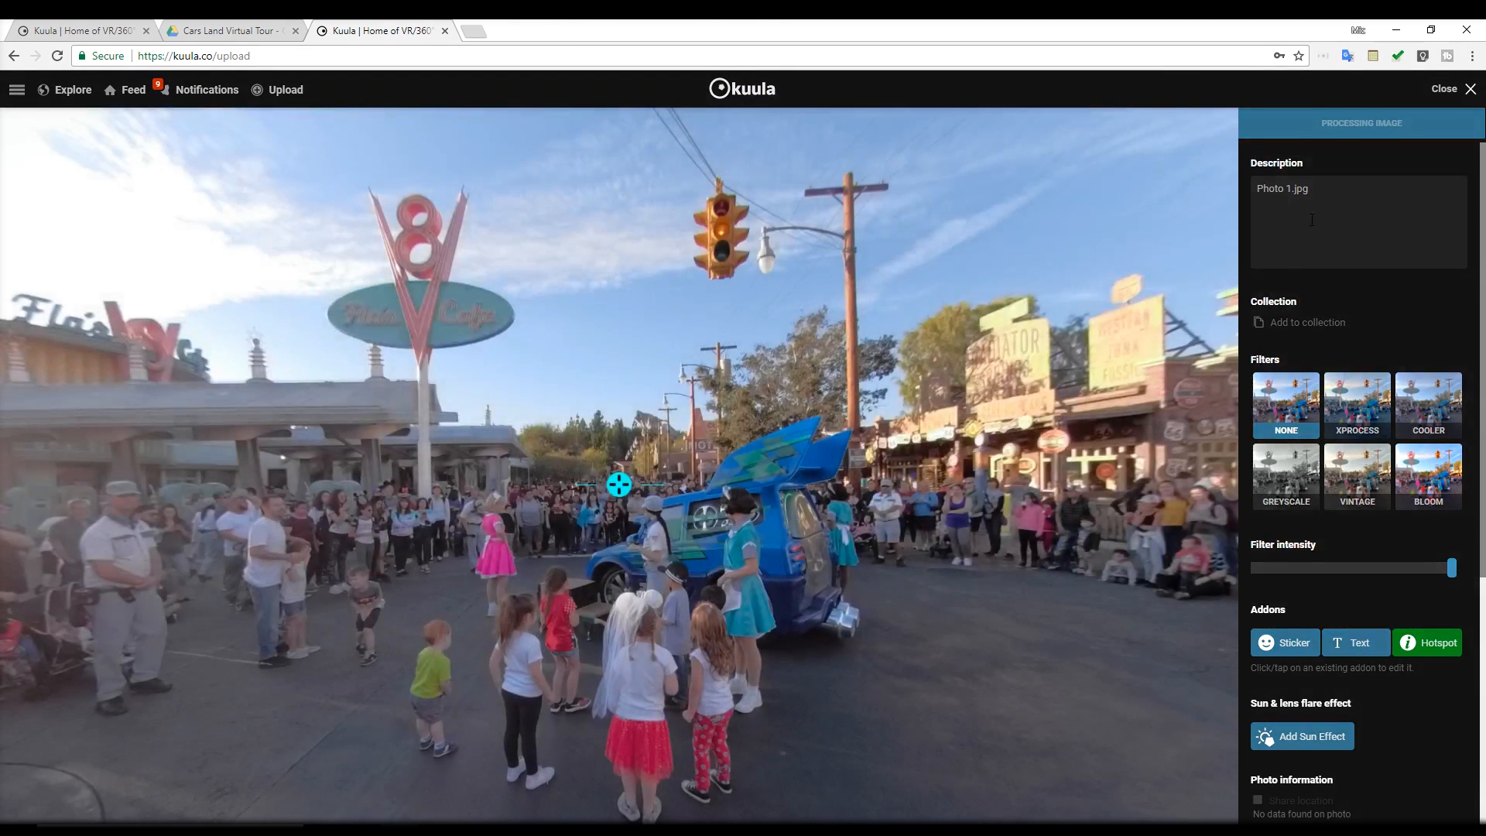
# Replace the photo's description with "practice tour plaza"
pyautogui.doubleClick(1312, 220)
pyautogui.tripleClick(1311, 220)
pyautogui.write('practi')
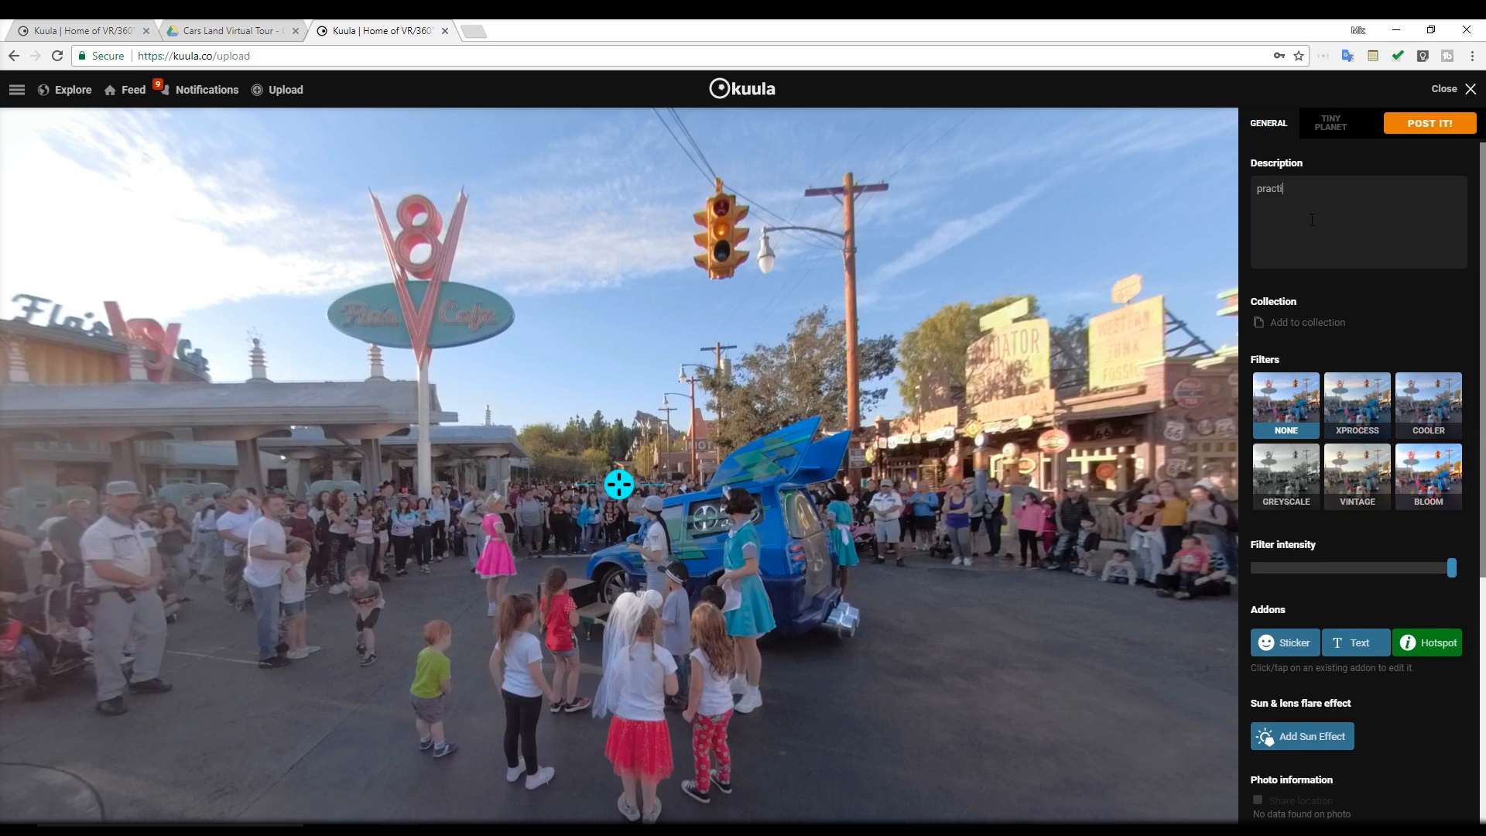
pyautogui.write('ce tour plaz')
pyautogui.write('a')
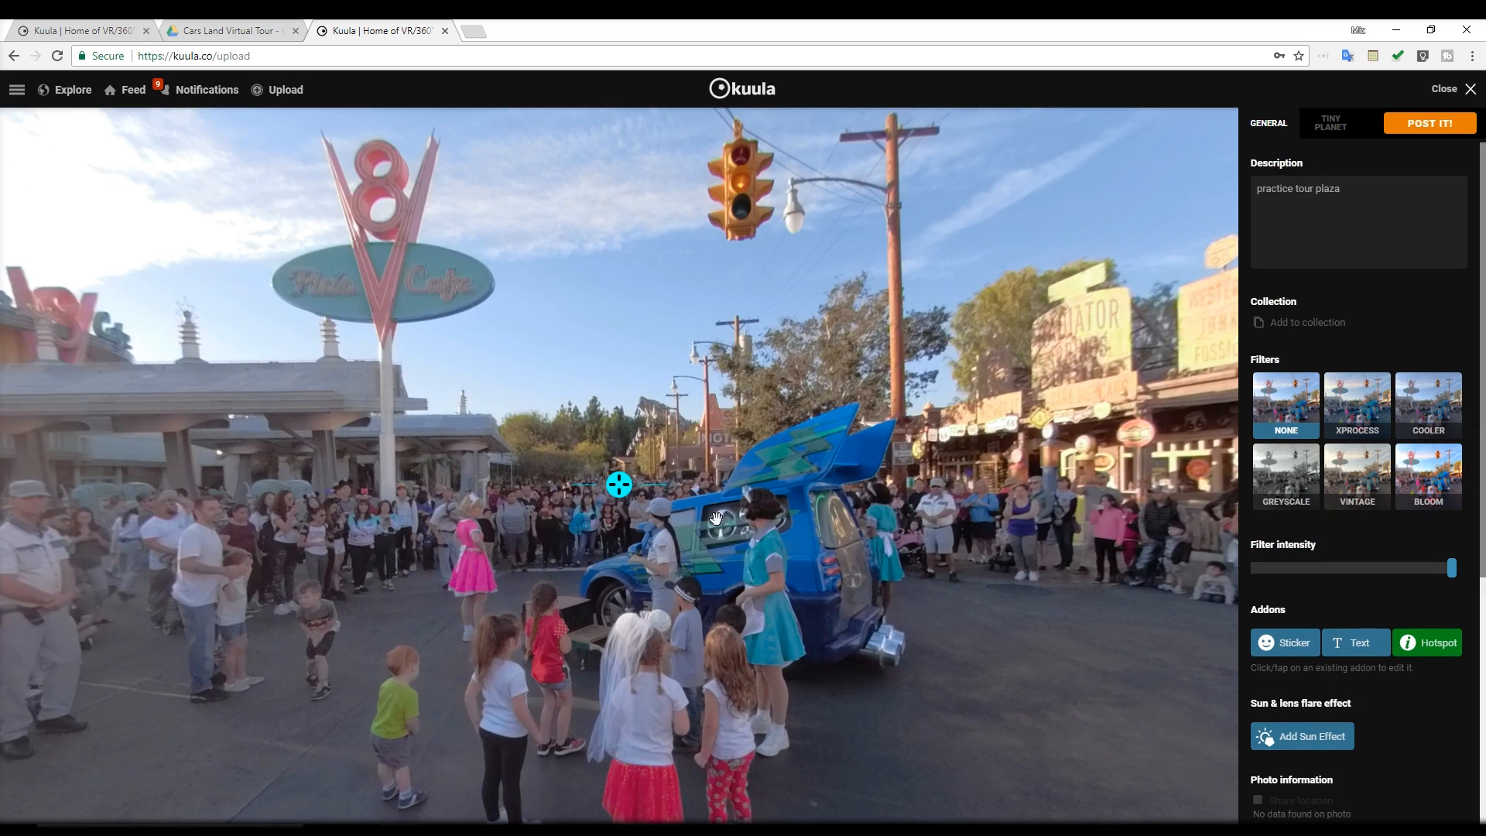
# Look around the uploaded plaza panorama in different directions to check the 360 image
pyautogui.moveTo(716, 517); pyautogui.dragTo(484, 554)
pyautogui.moveTo(975, 545)
pyautogui.mouseDown()
pyautogui.moveTo(503, 548)
pyautogui.moveTo(835, 495)
pyautogui.moveTo(967, 542)
pyautogui.mouseUp()
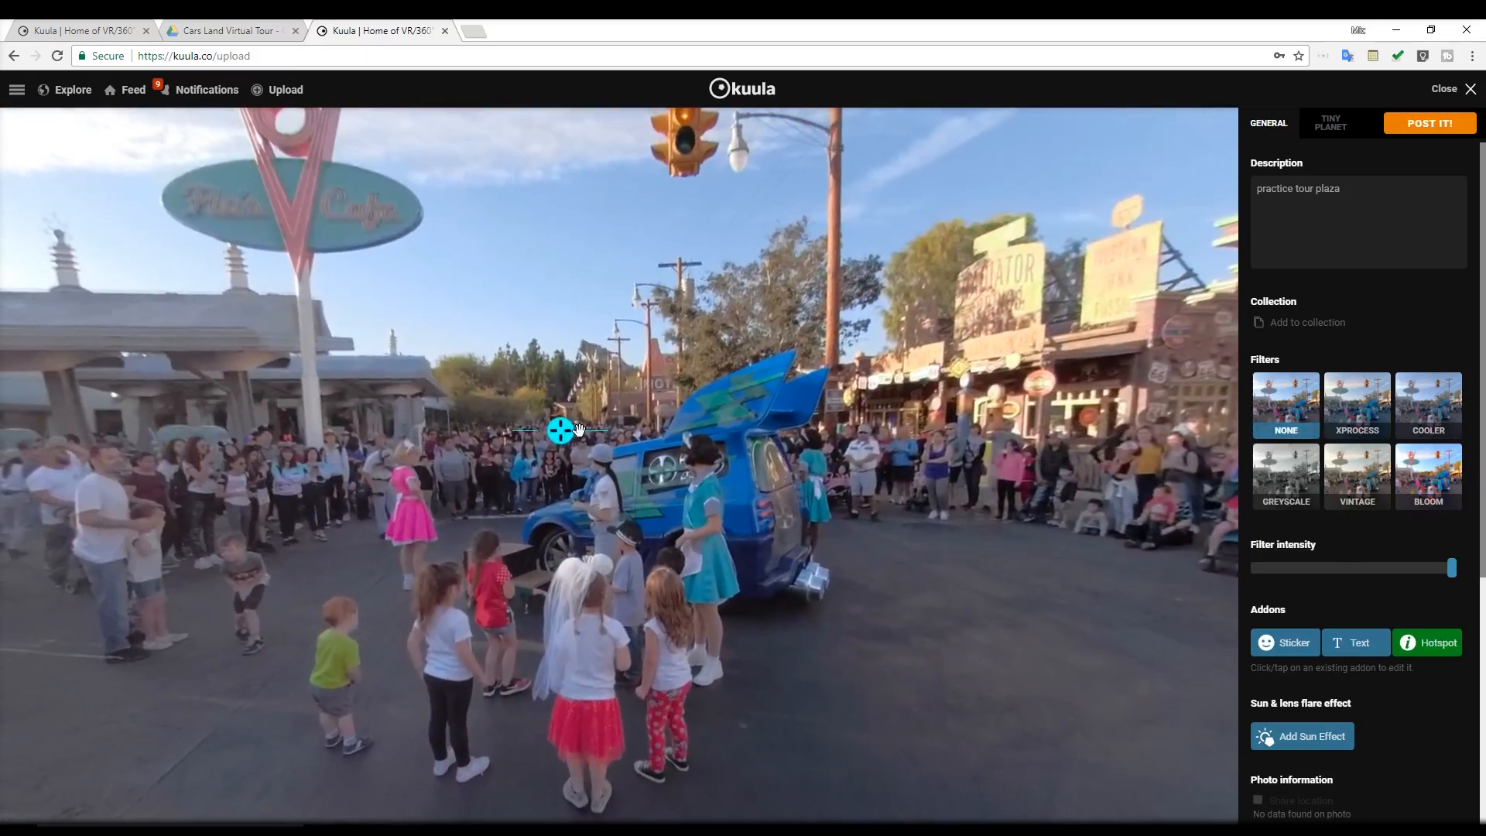
pyautogui.moveTo(563, 431); pyautogui.dragTo(955, 434)
pyautogui.moveTo(720, 540)
pyautogui.mouseDown()
pyautogui.moveTo(51, 586)
pyautogui.moveTo(213, 553)
pyautogui.mouseUp()
pyautogui.moveTo(243, 493); pyautogui.dragTo(1142, 492)
pyautogui.moveTo(975, 537); pyautogui.dragTo(358, 562)
pyautogui.moveTo(473, 496)
pyautogui.mouseDown()
pyautogui.moveTo(1105, 492)
pyautogui.moveTo(1031, 462)
pyautogui.mouseUp()
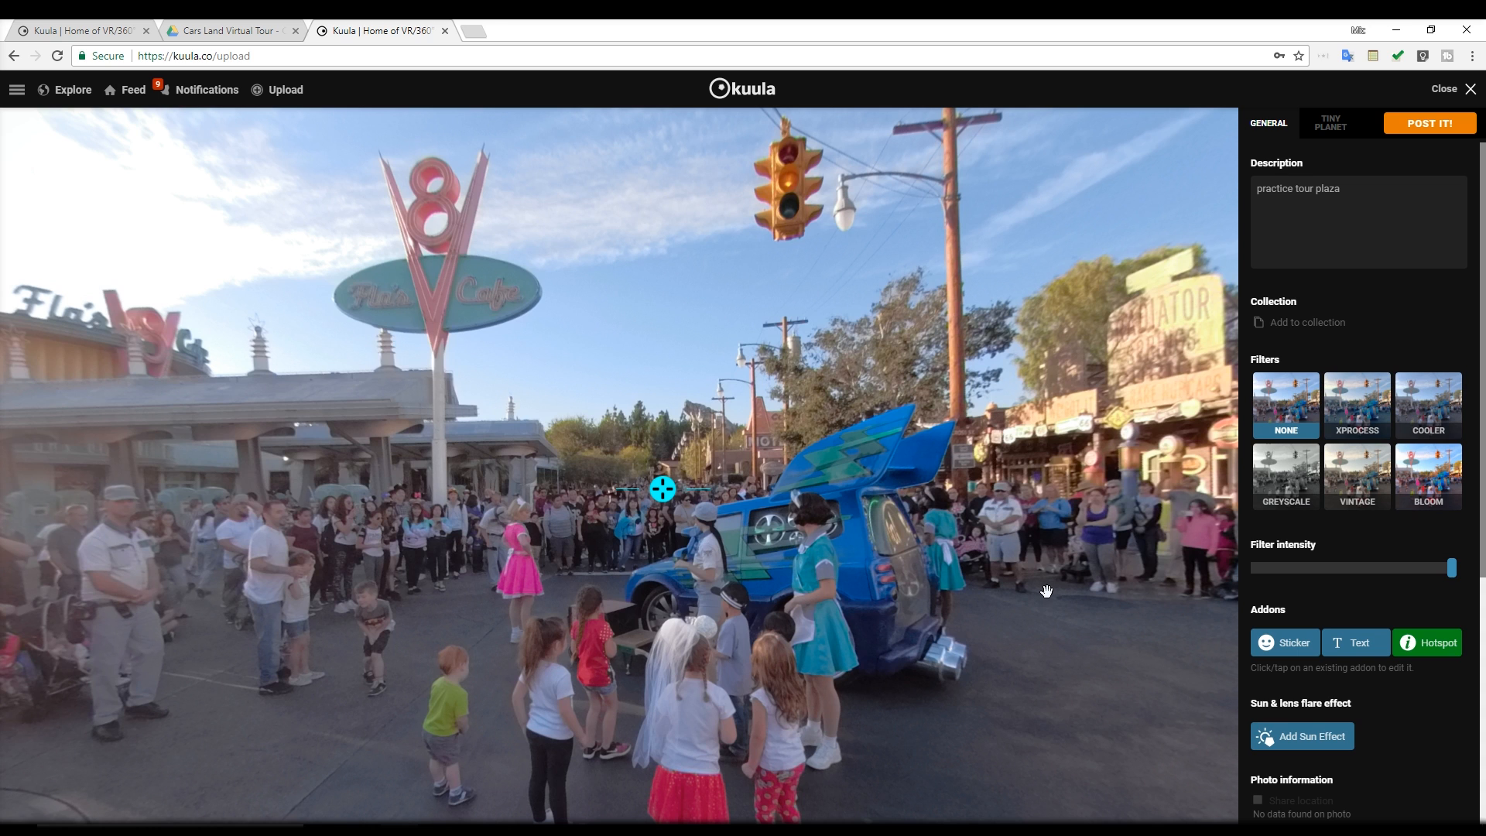
# Review the remaining photo settings and publish the plaza panorama
pyautogui.scroll(-5, 1029, 694)
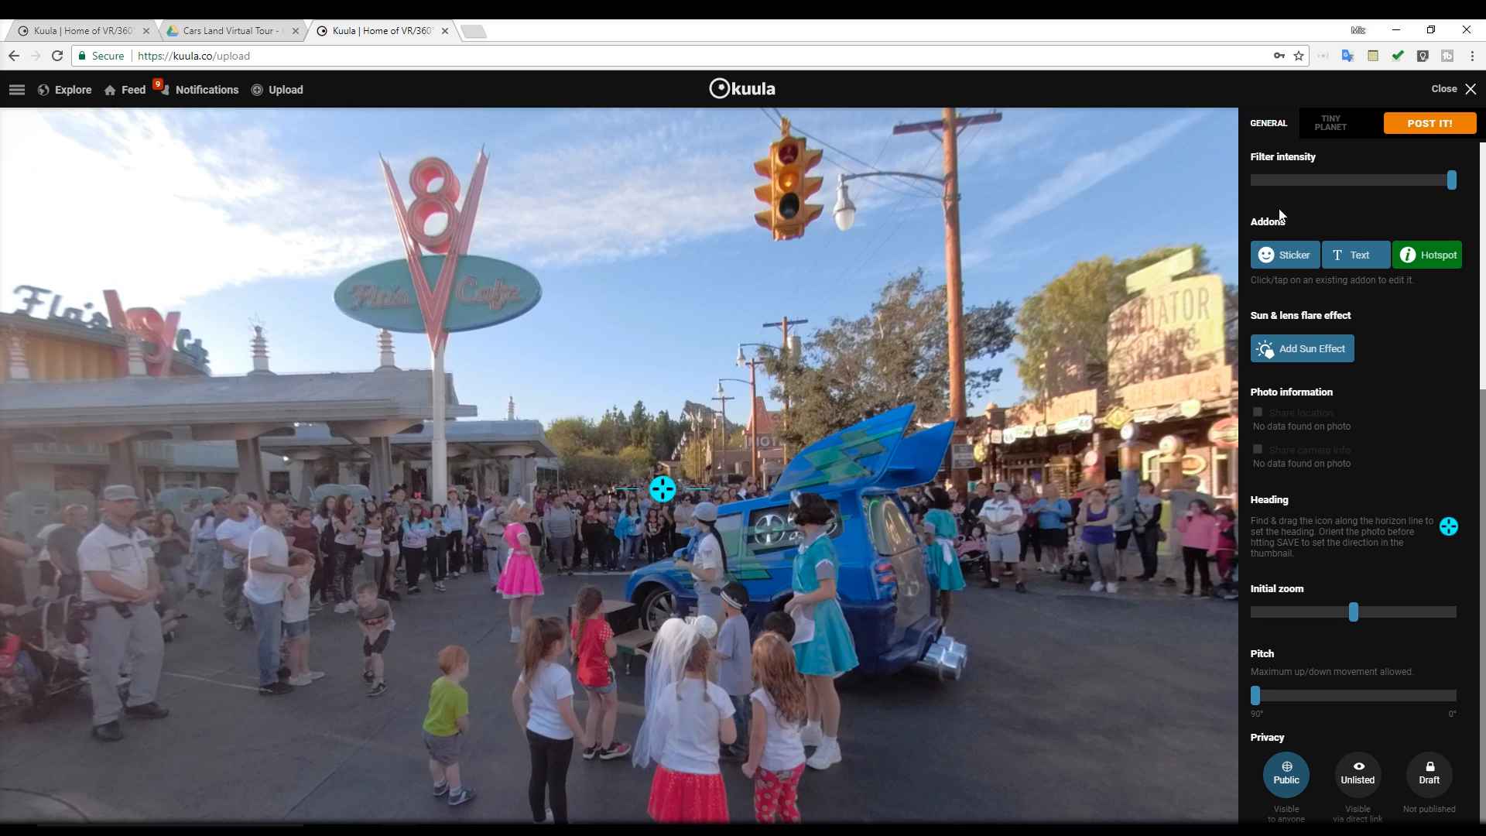
pyautogui.click(1425, 125)
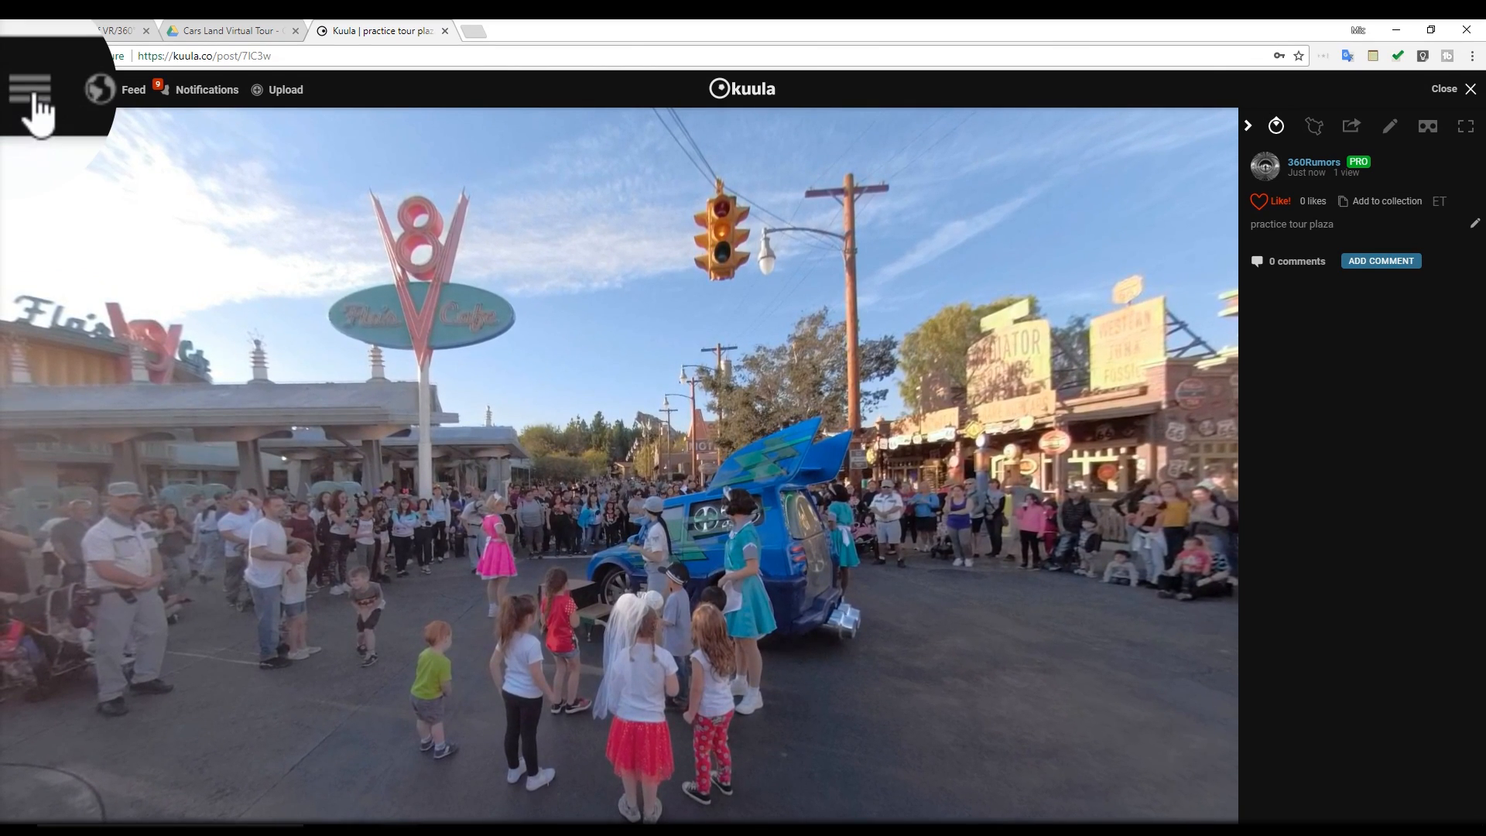
# Add Photo 2, Photo 3, Photo A, Photo B, Photo C and Photo D to a batch upload
pyautogui.click(32, 91)
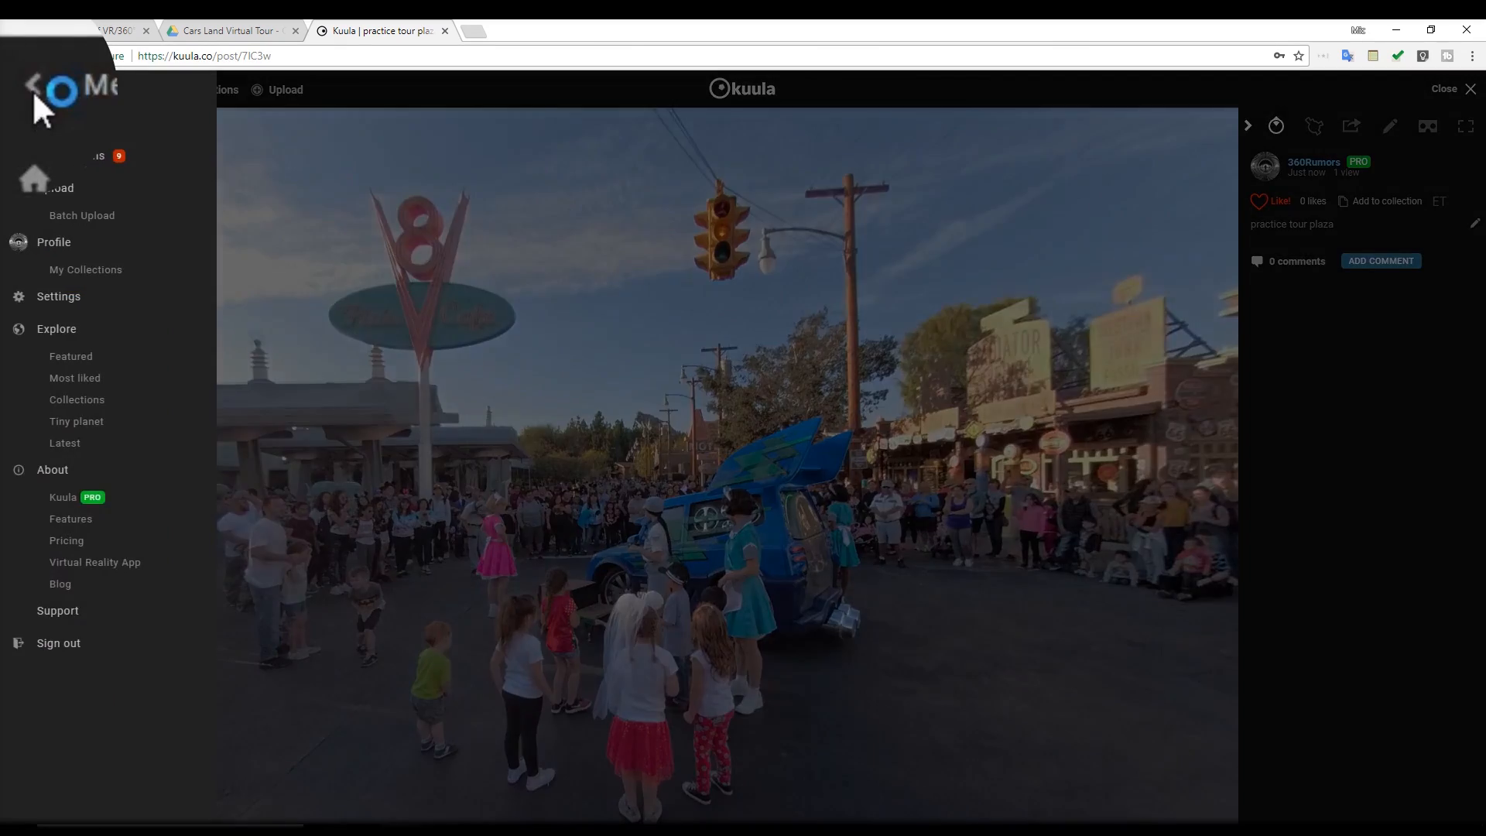
pyautogui.click(77, 226)
pyautogui.click(722, 439)
pyautogui.click(368, 124)
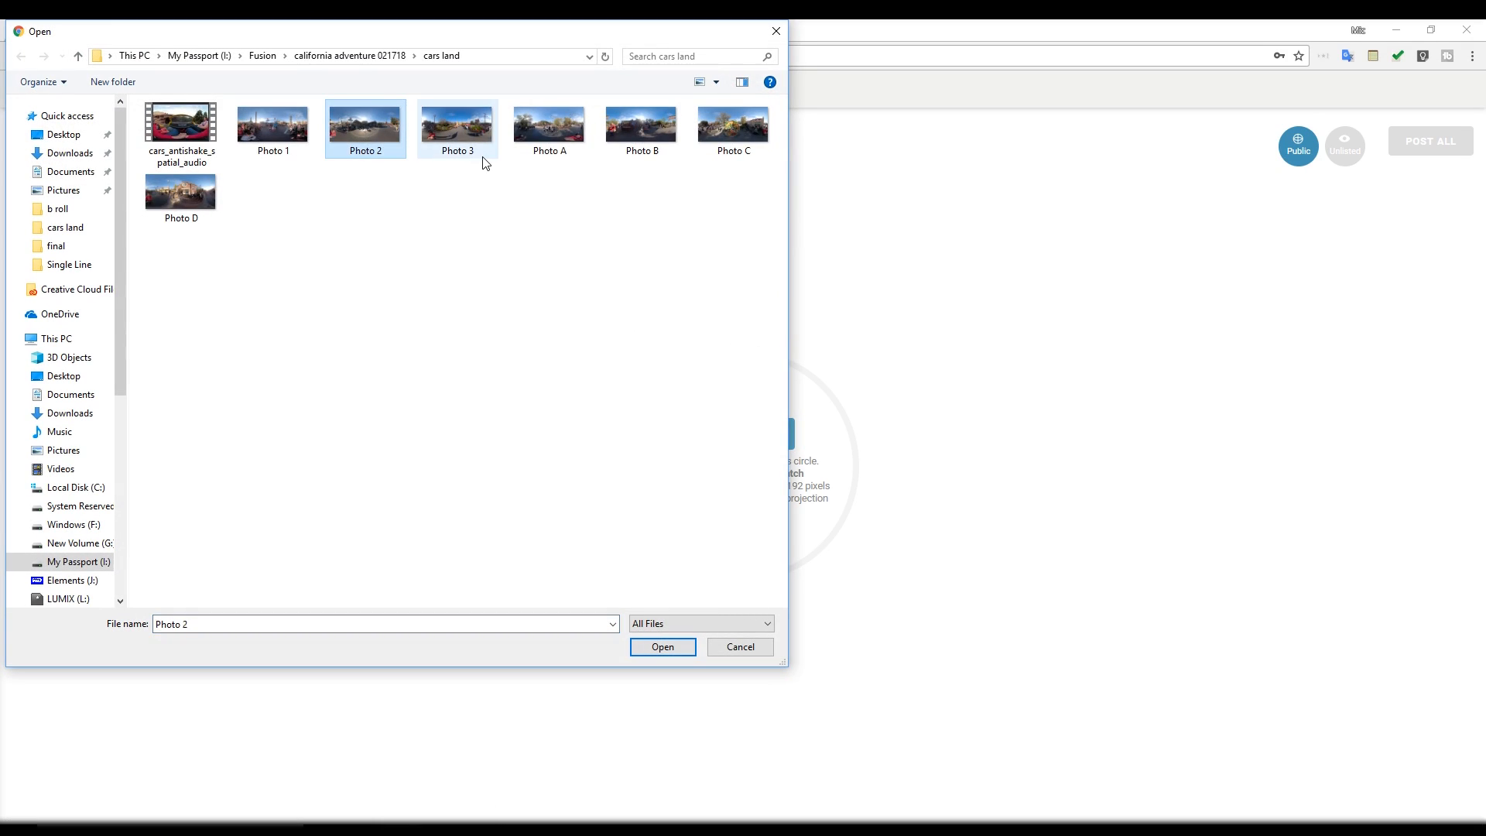
pyautogui.hotkey('shift', 'End')
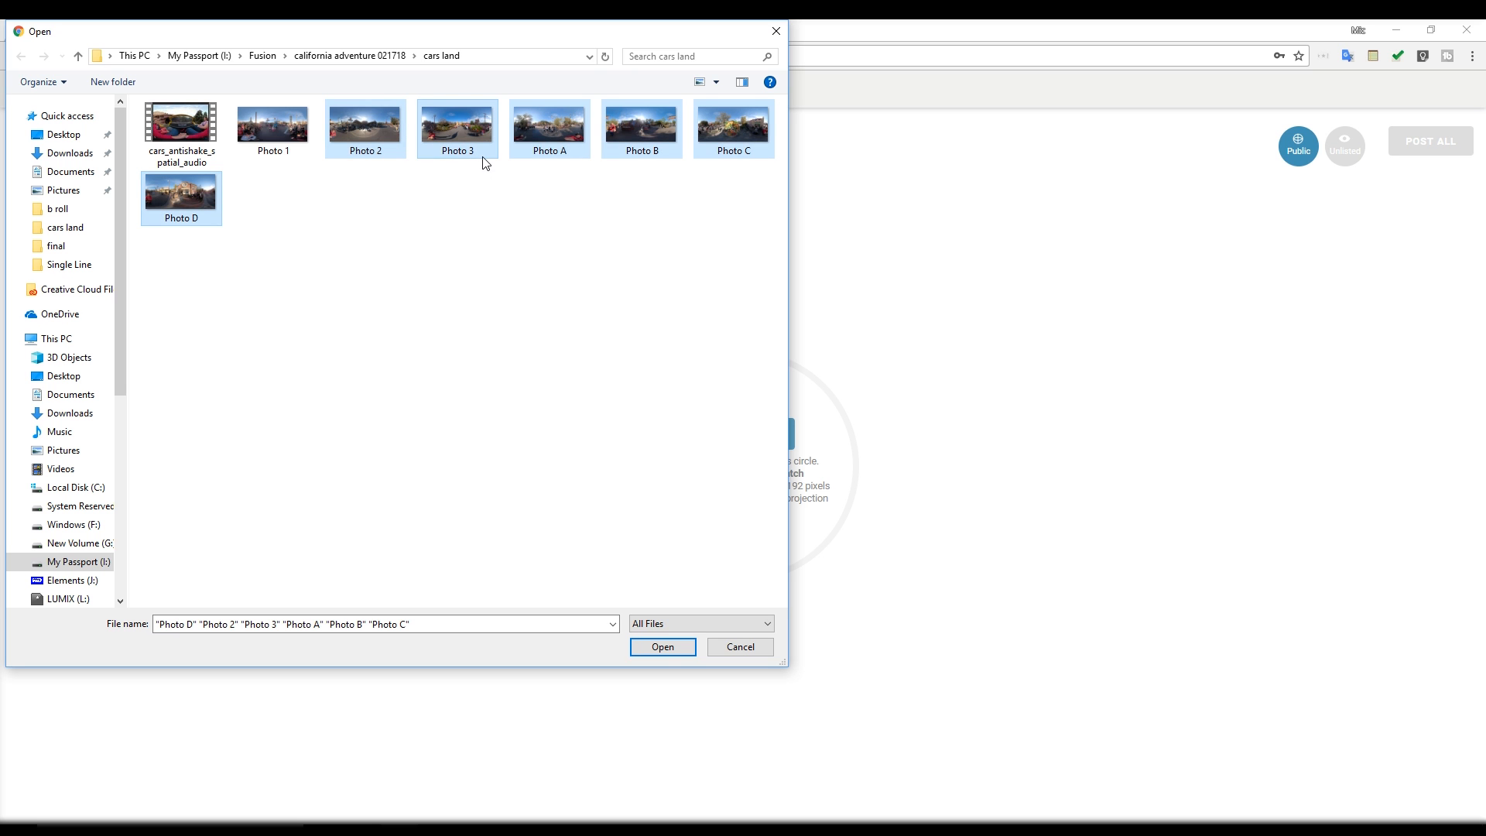
pyautogui.click(663, 647)
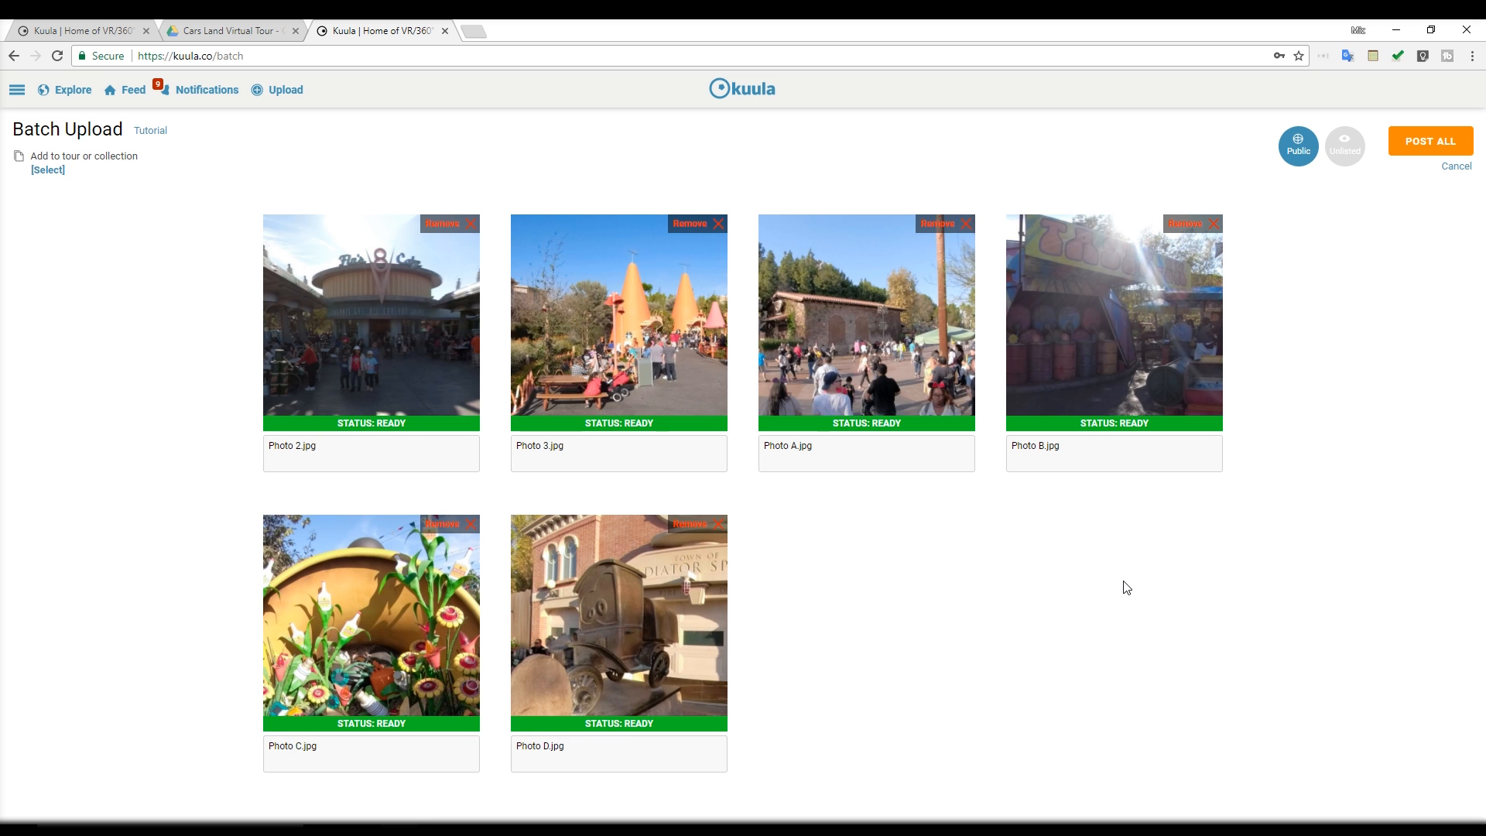
# Set the batch's privacy to Unlisted and post all of its photos
pyautogui.click(1339, 170)
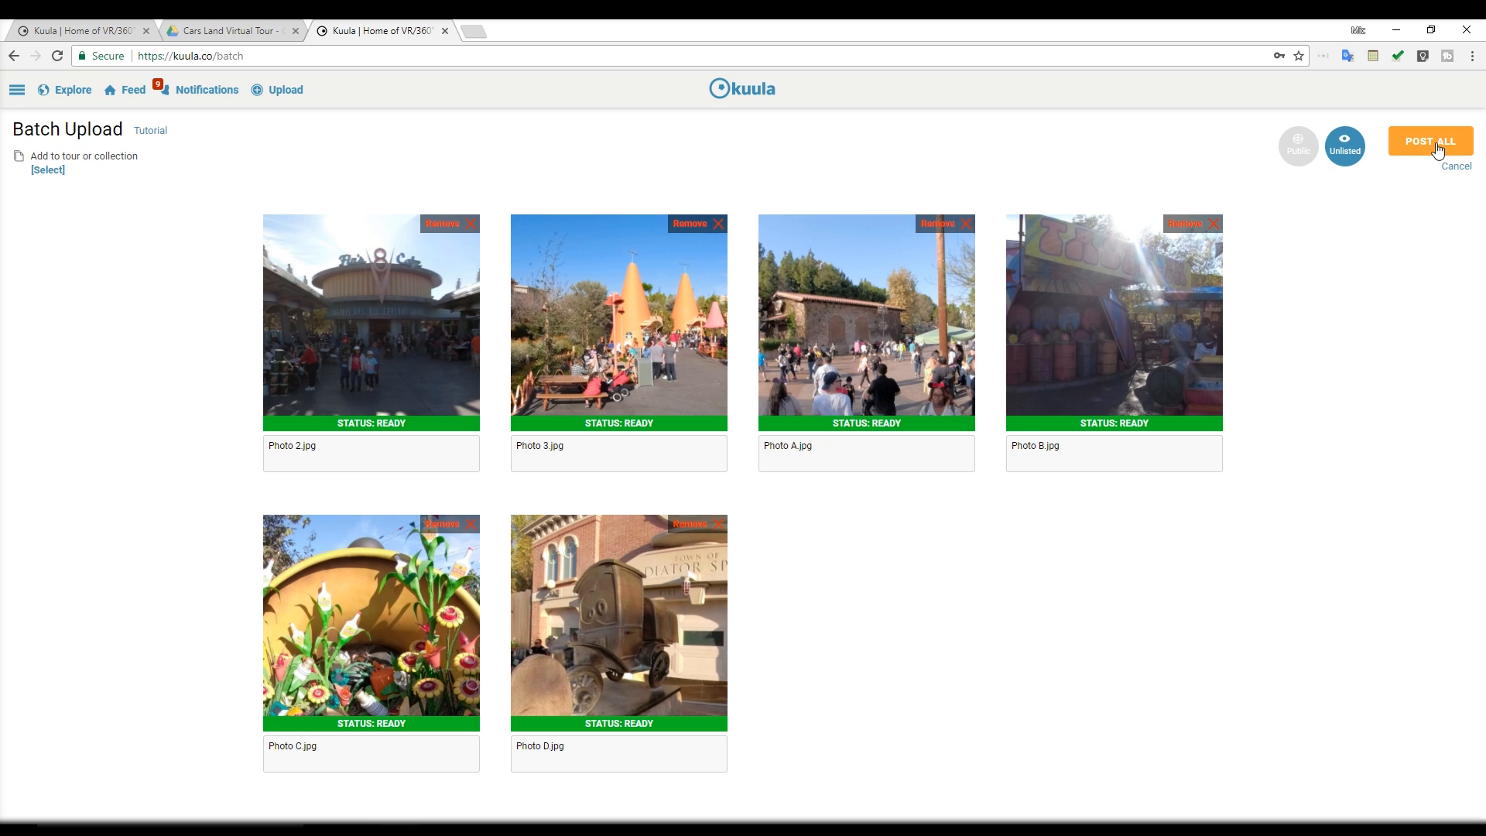
pyautogui.click(1438, 150)
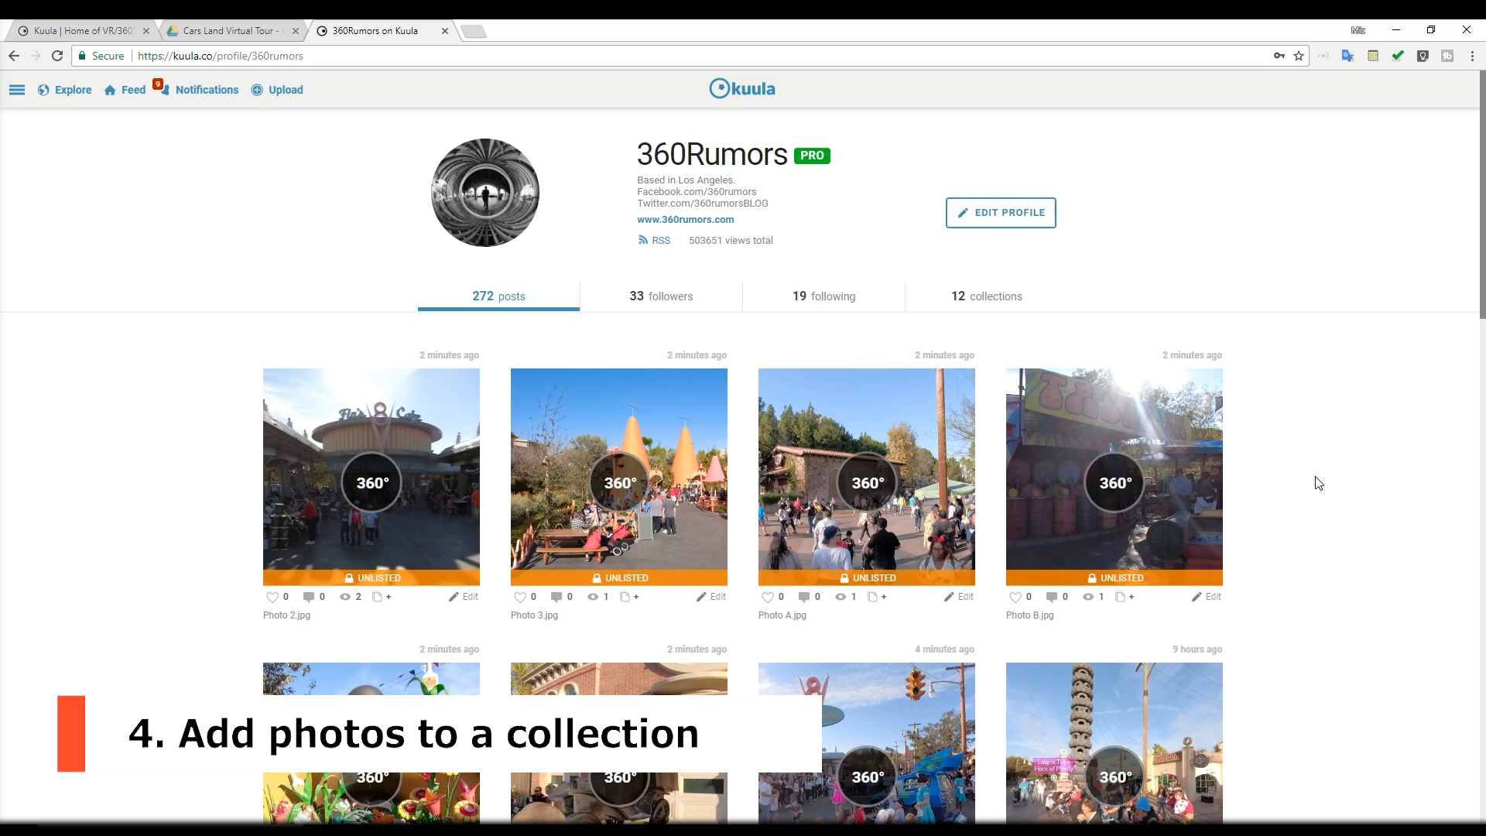
# Open the practice tour plaza post from the profile and add it to a new collection
pyautogui.scroll(-1, 1294, 470)
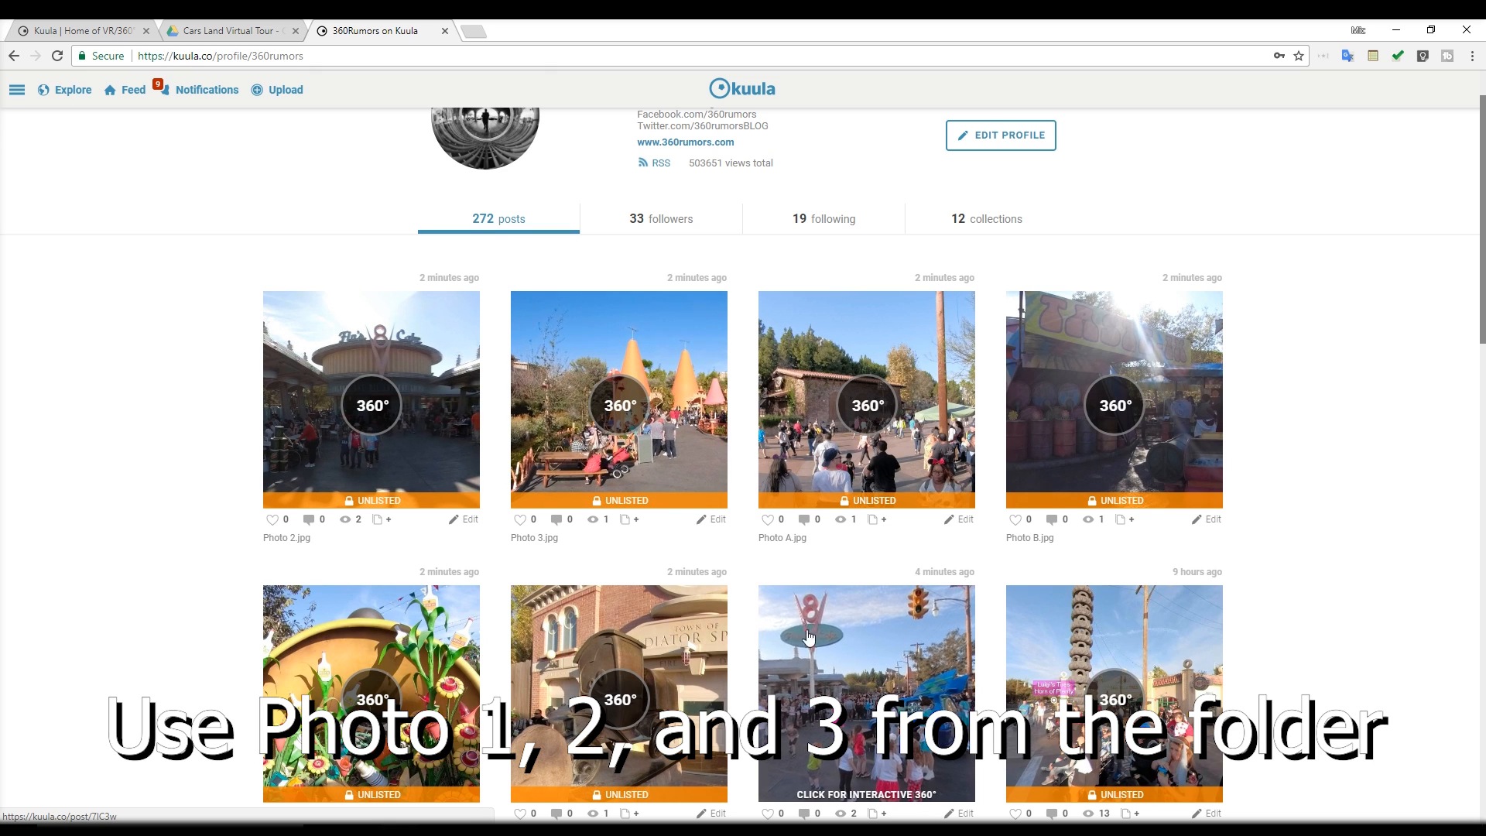
pyautogui.click(815, 650)
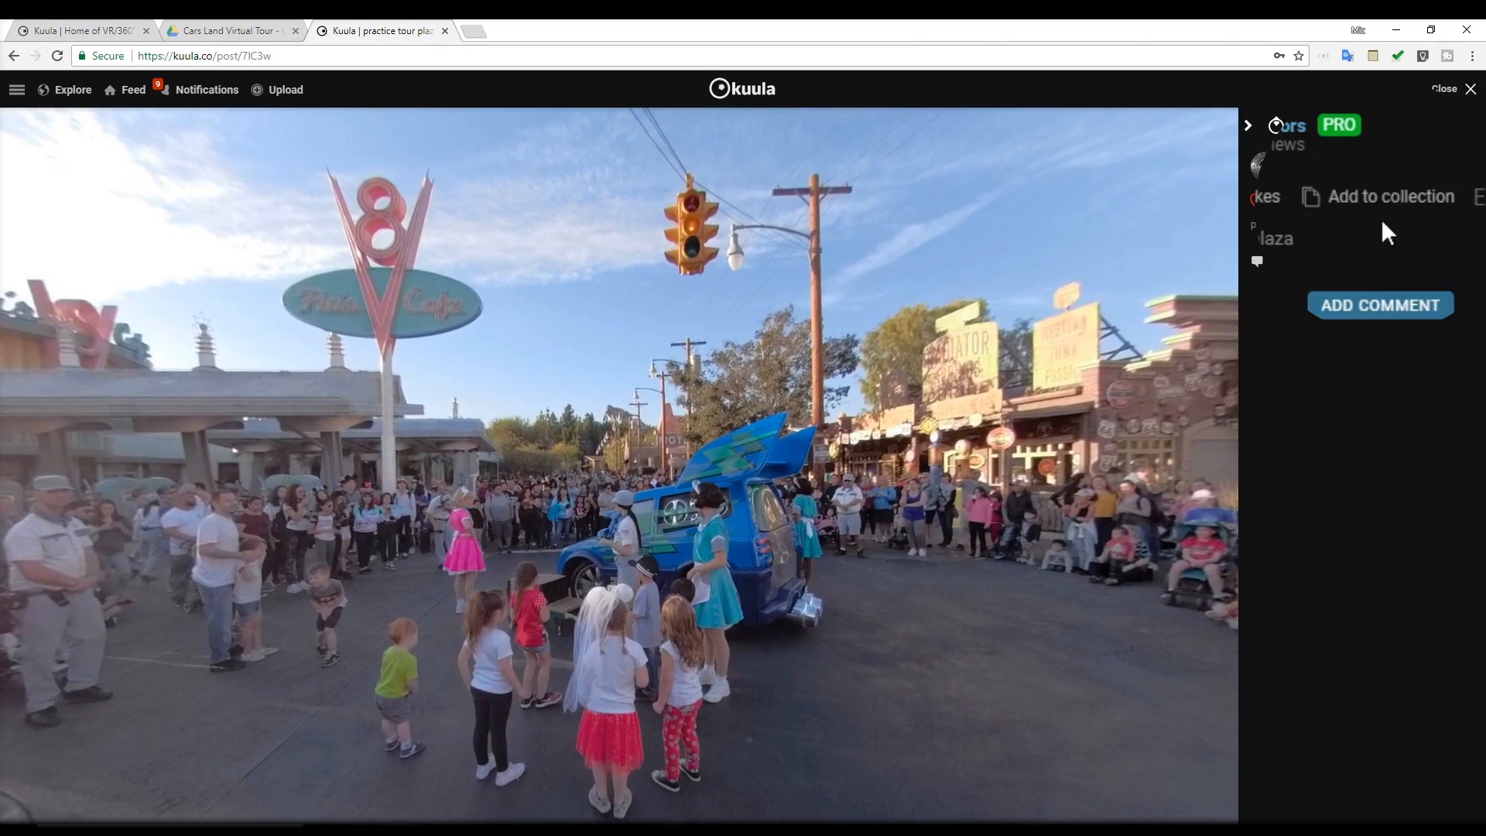
pyautogui.click(1377, 204)
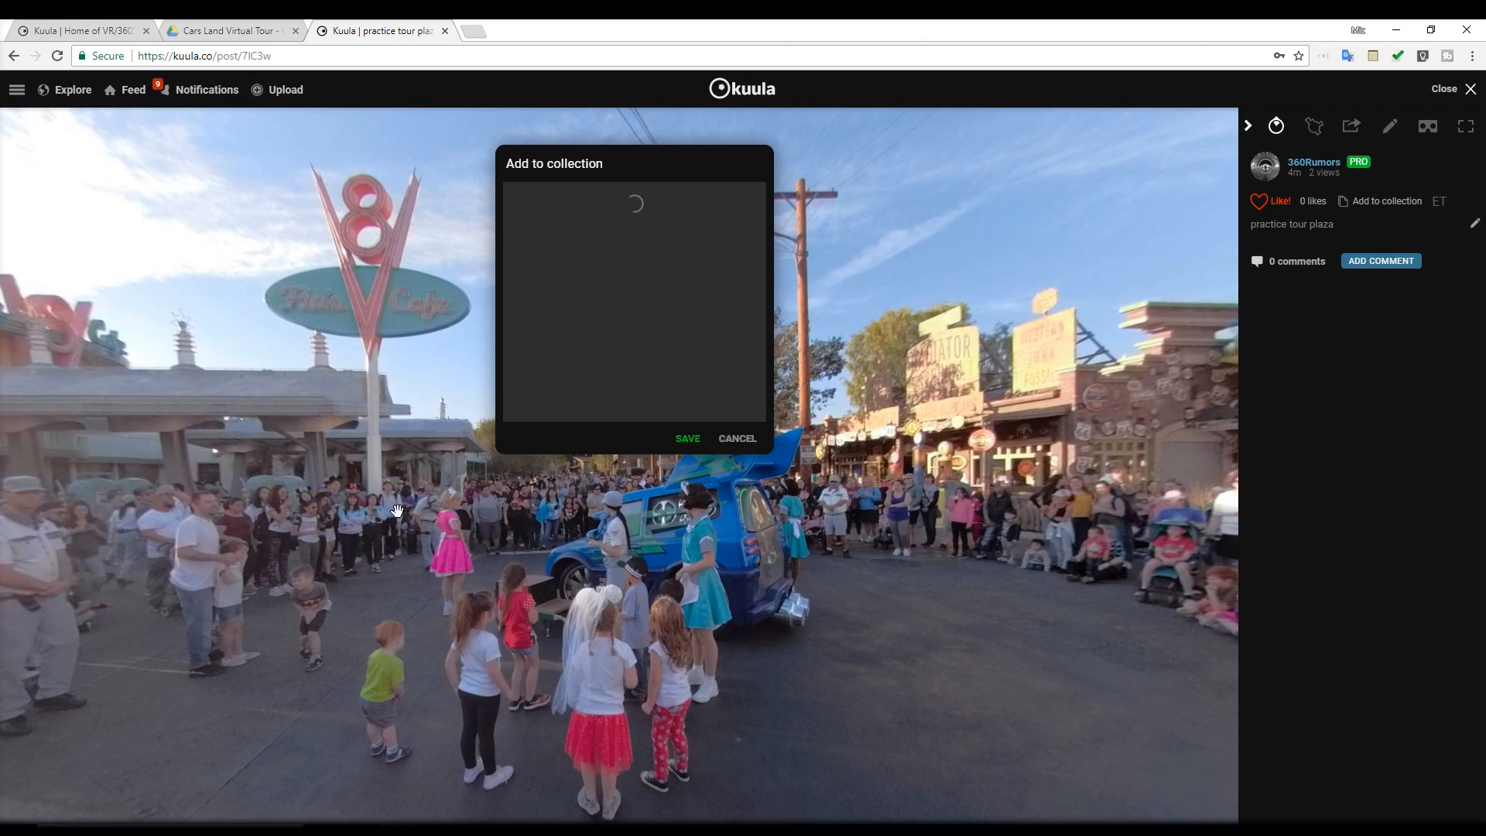
pyautogui.moveTo(762, 341); pyautogui.dragTo(760, 417)
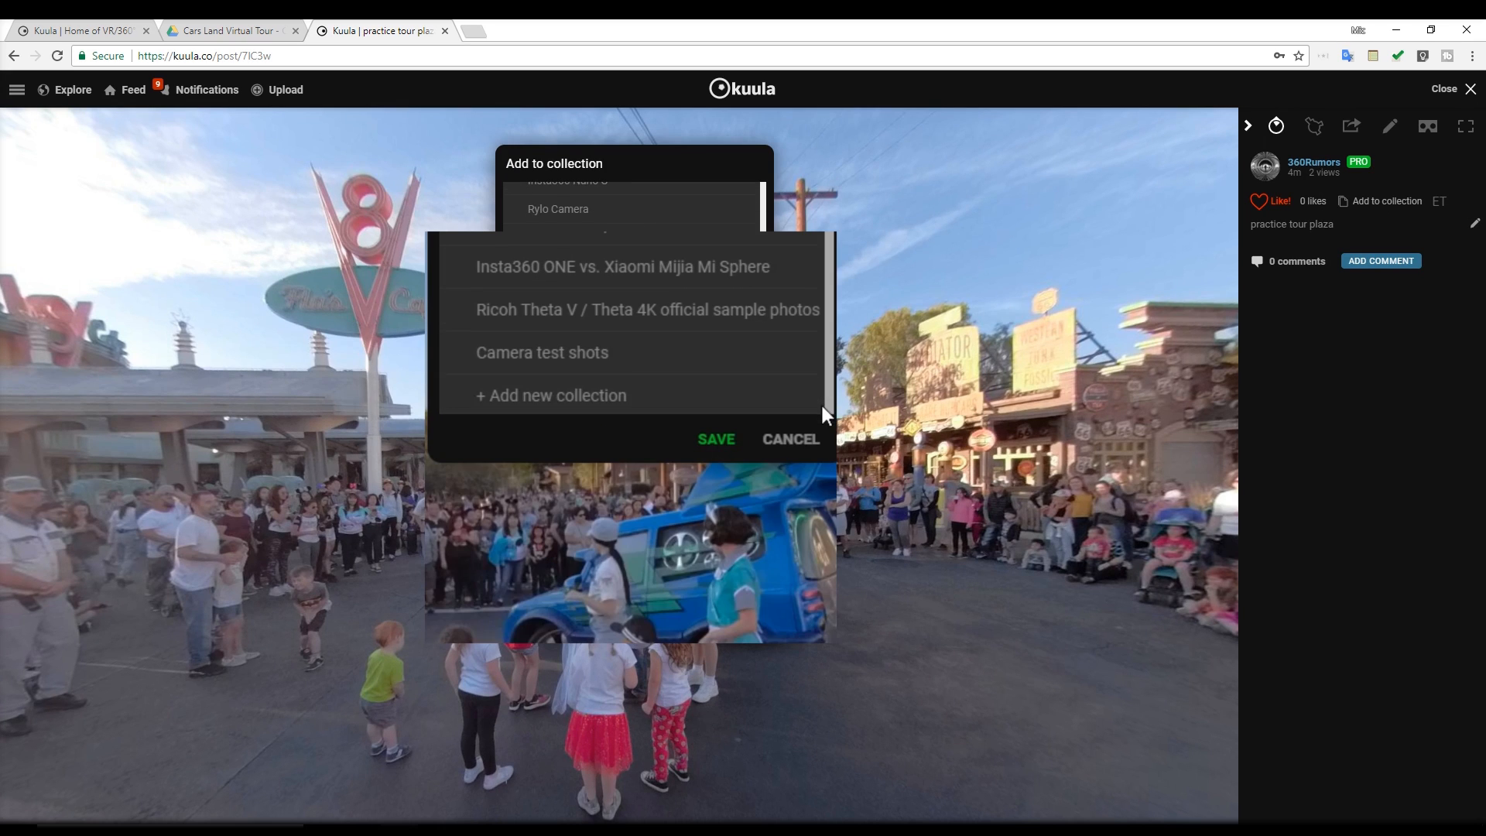
pyautogui.click(645, 403)
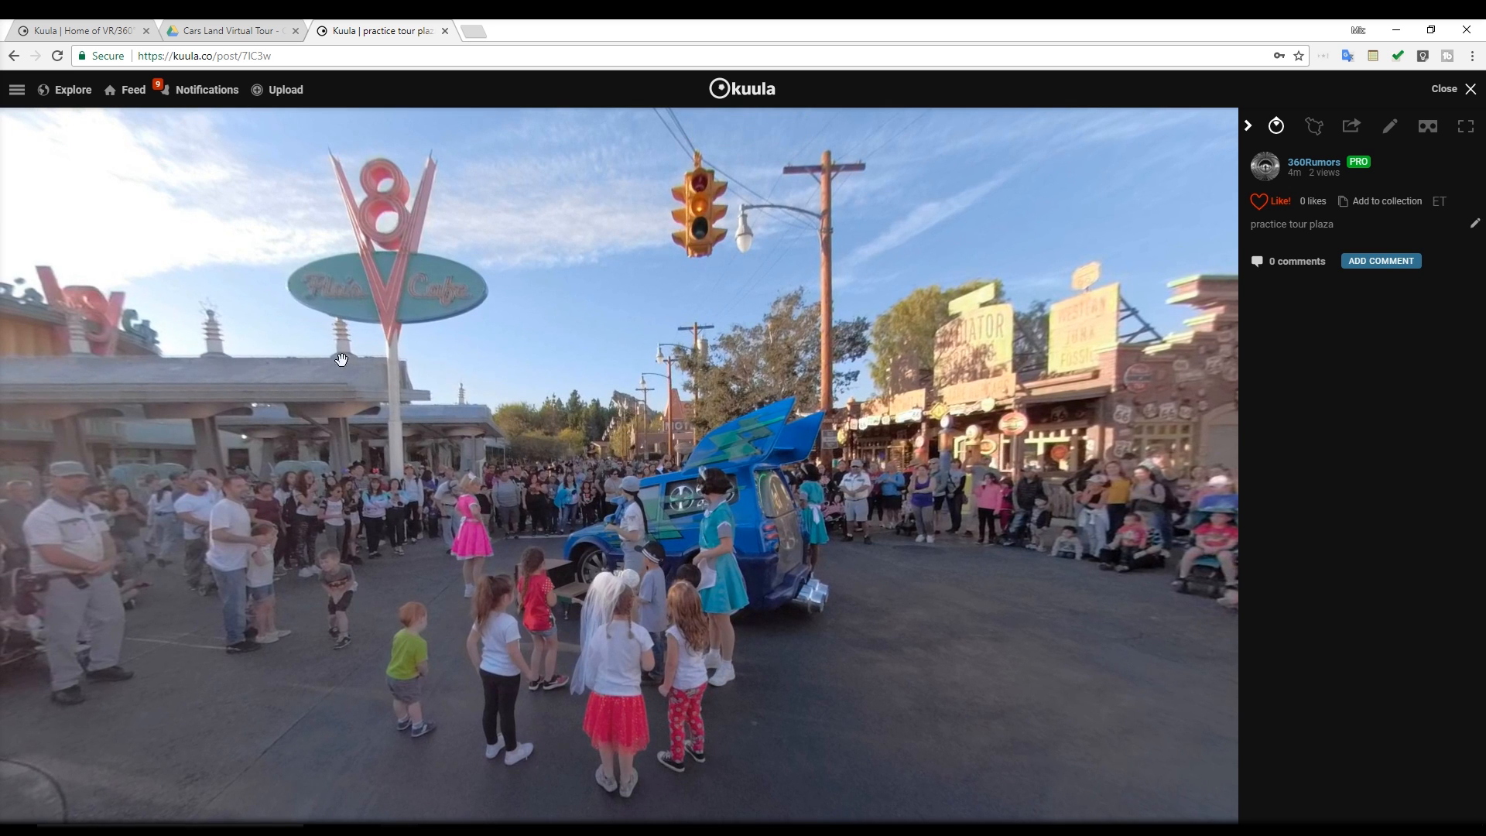
# Open the Photo 2 post from the profile and add it to the Virtual tour practice collection
pyautogui.click(15, 92)
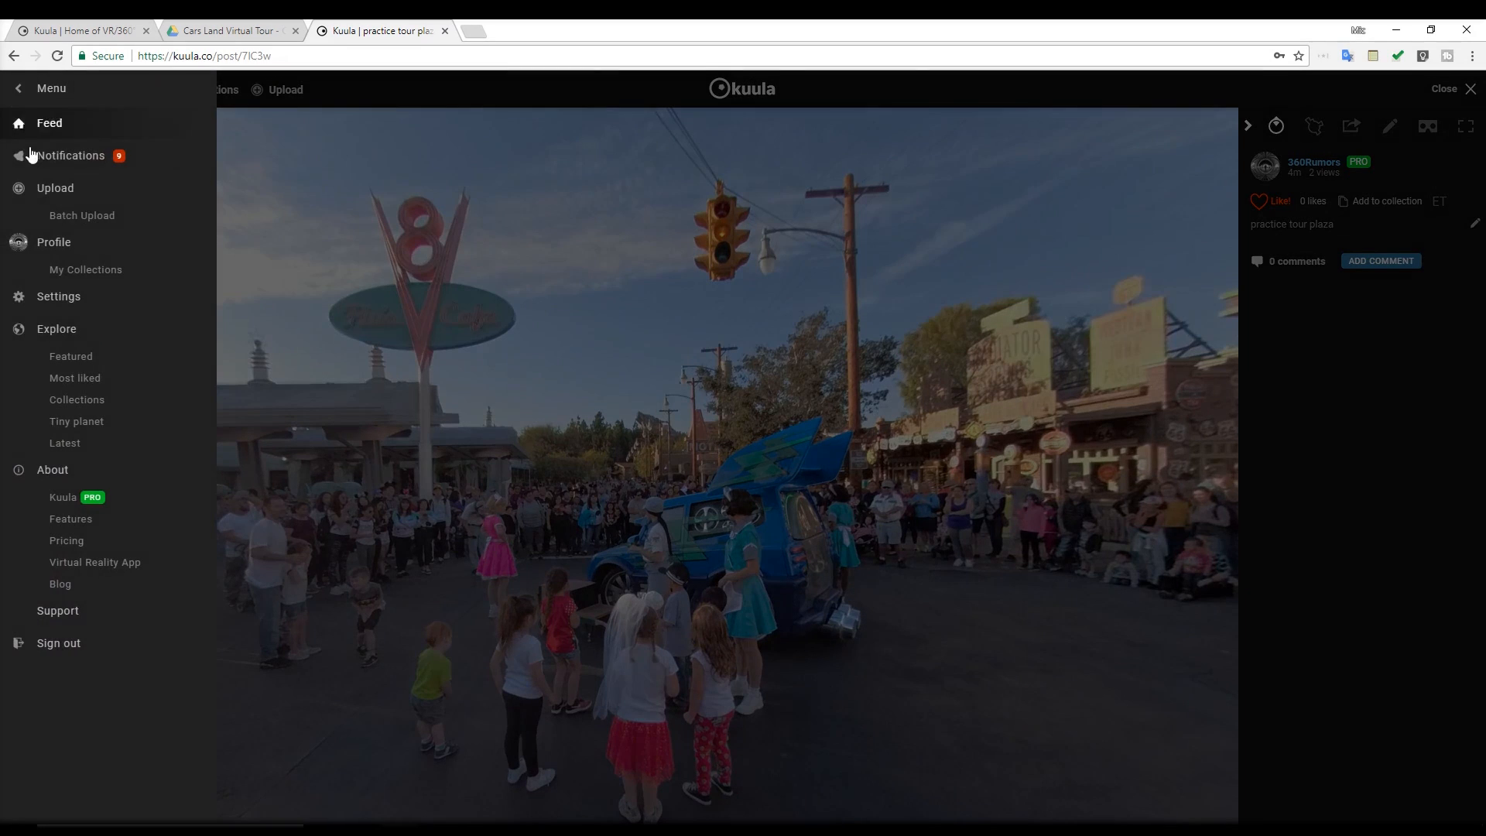
pyautogui.click(48, 244)
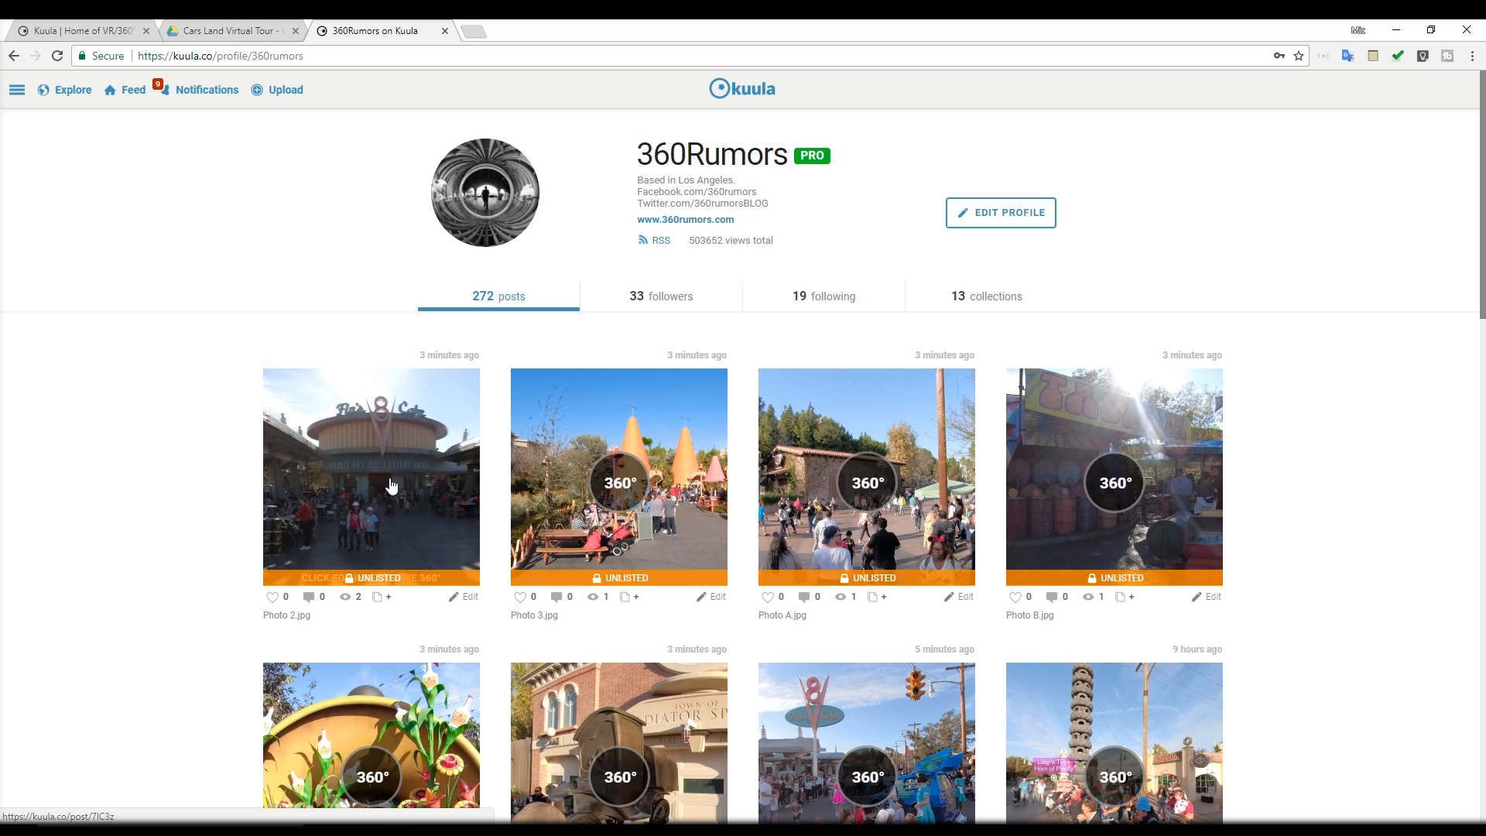
pyautogui.click(392, 485)
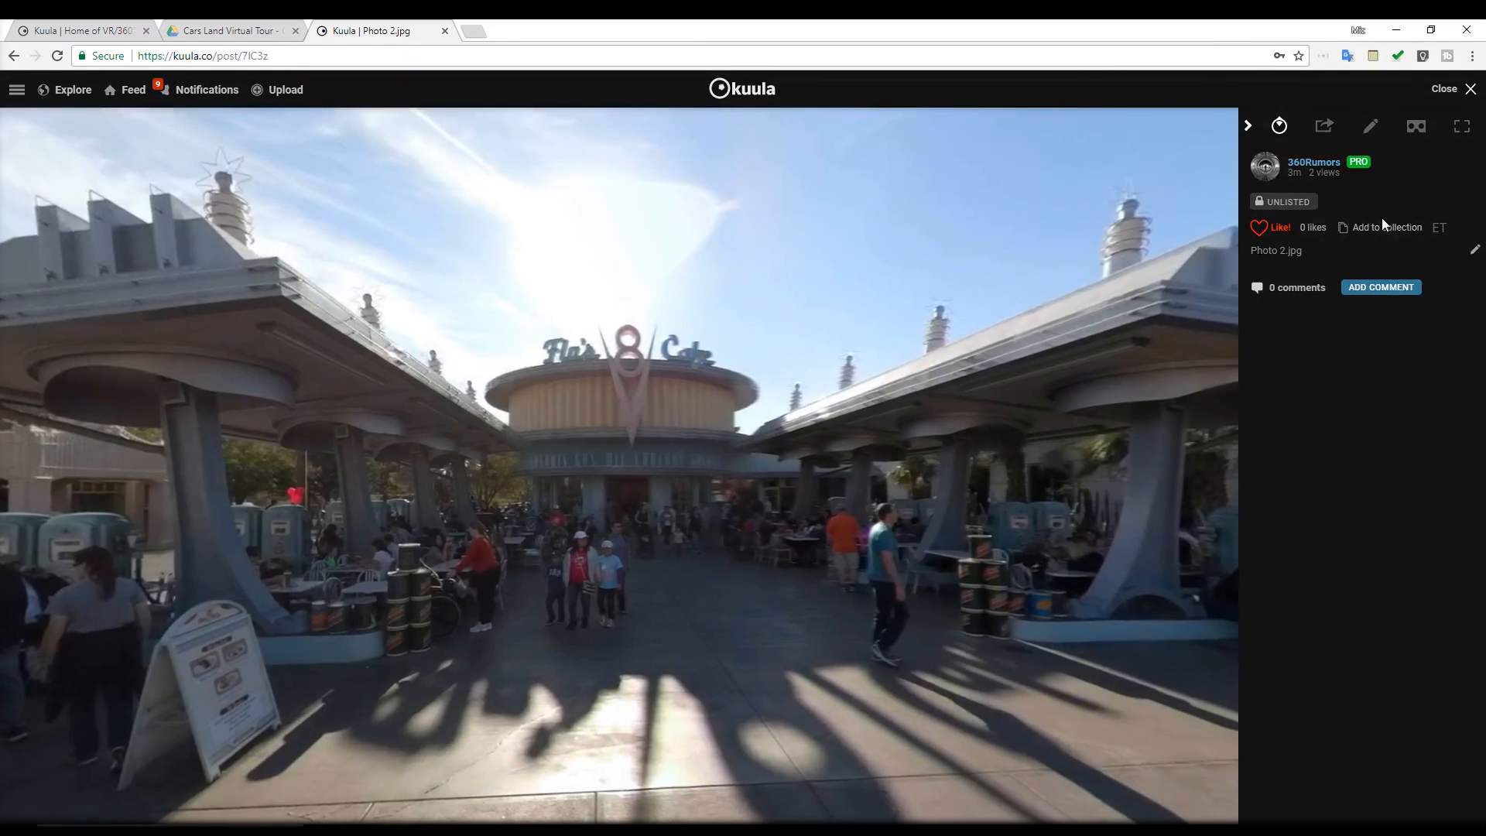
pyautogui.click(1383, 227)
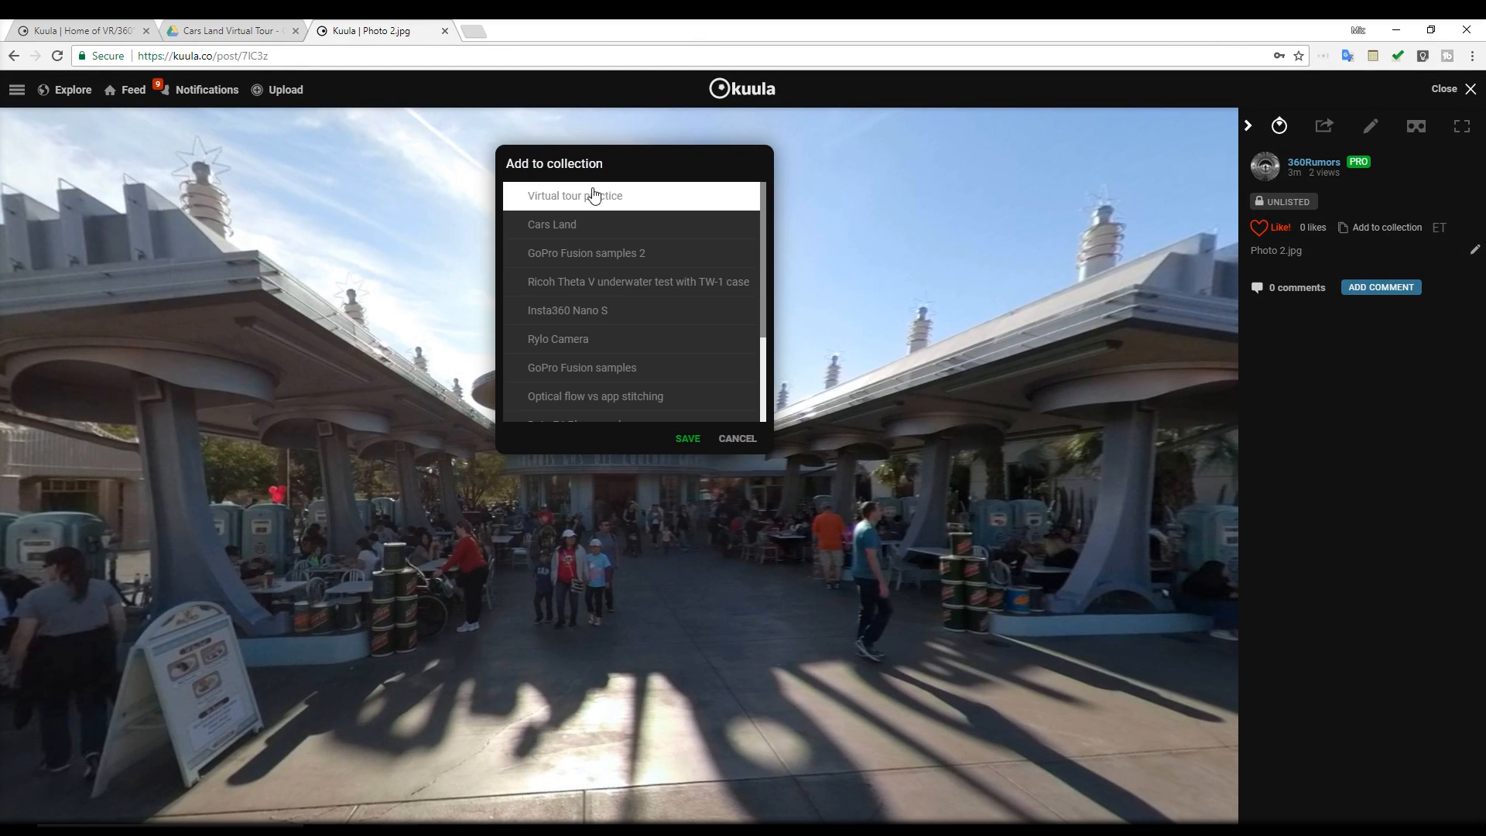
pyautogui.click(595, 200)
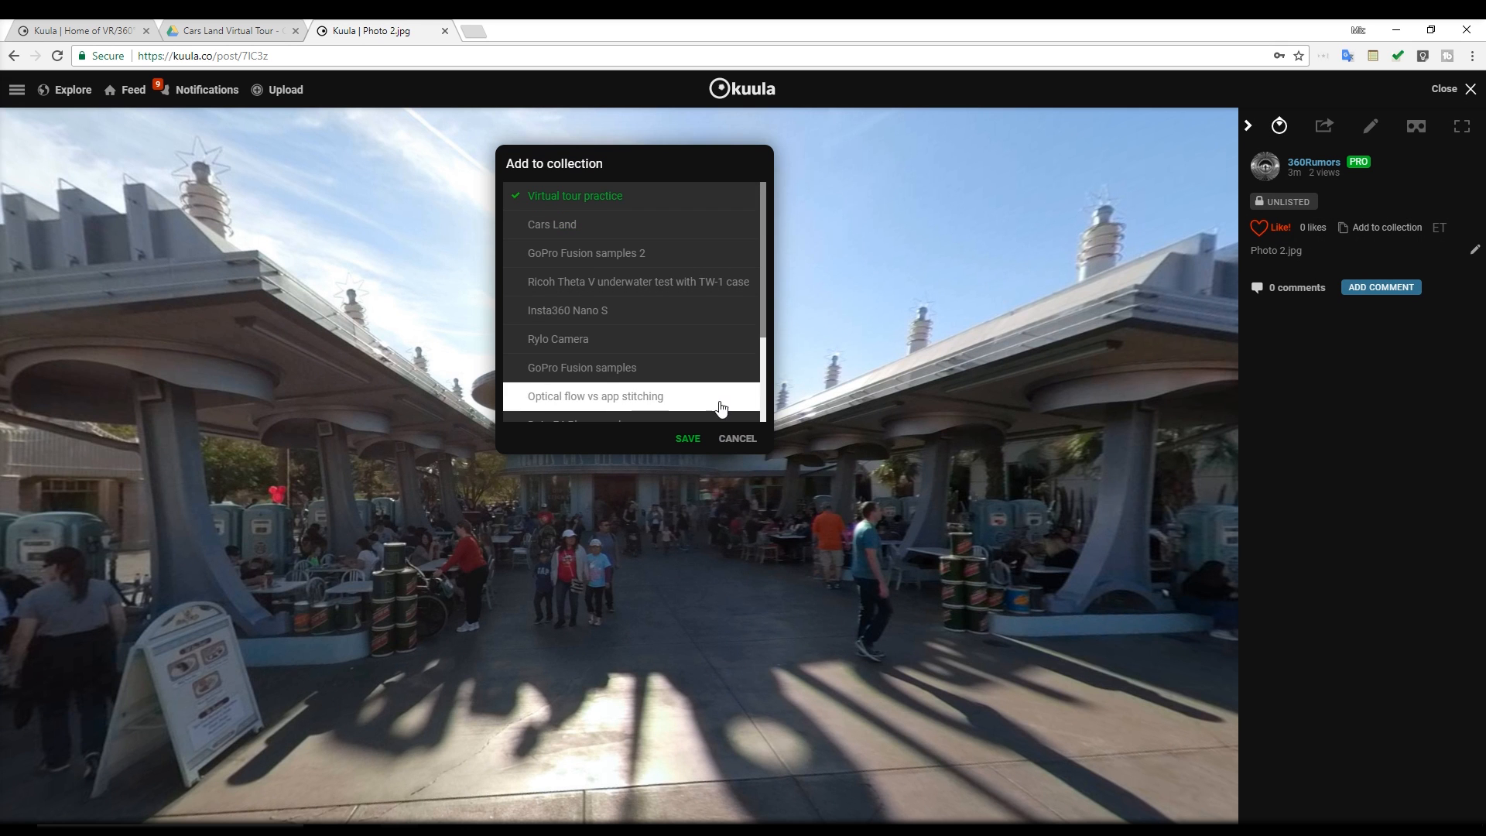
pyautogui.click(688, 440)
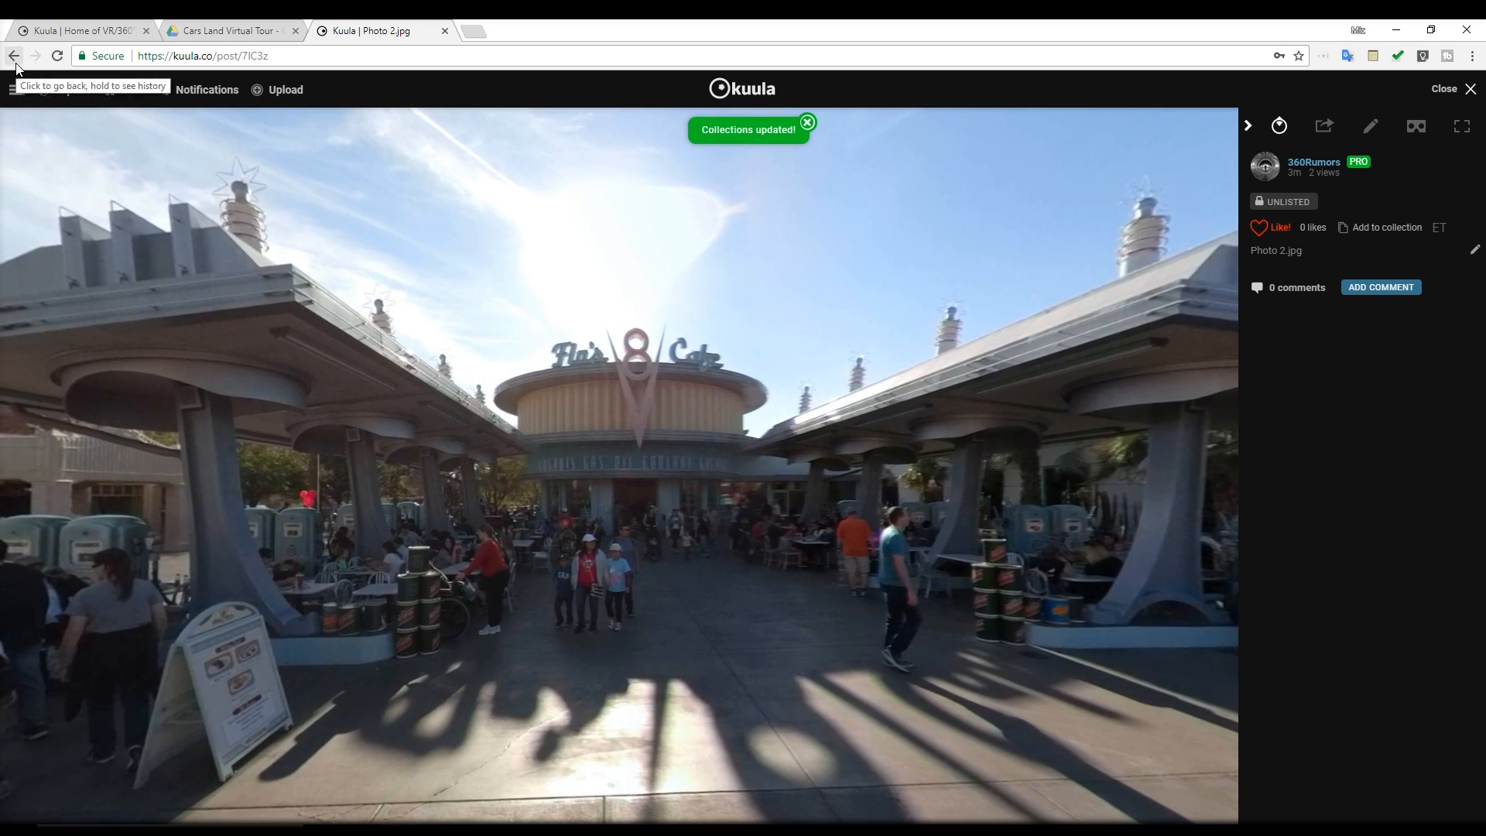
# Add the Photo 3 post to the Virtual tour practice collection and open that collection from the profile's collections
pyautogui.click(16, 67)
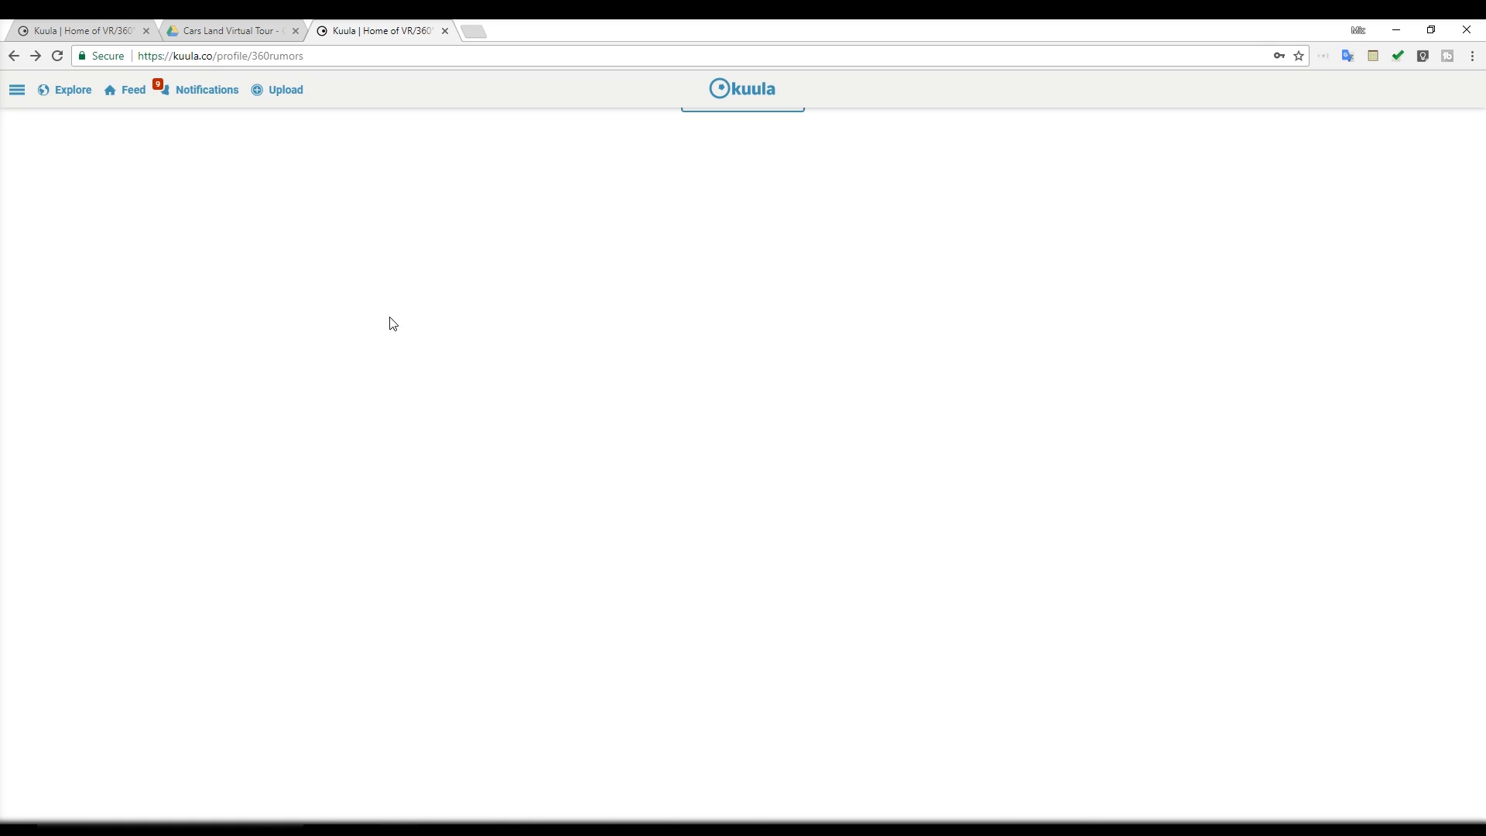
pyautogui.click(588, 440)
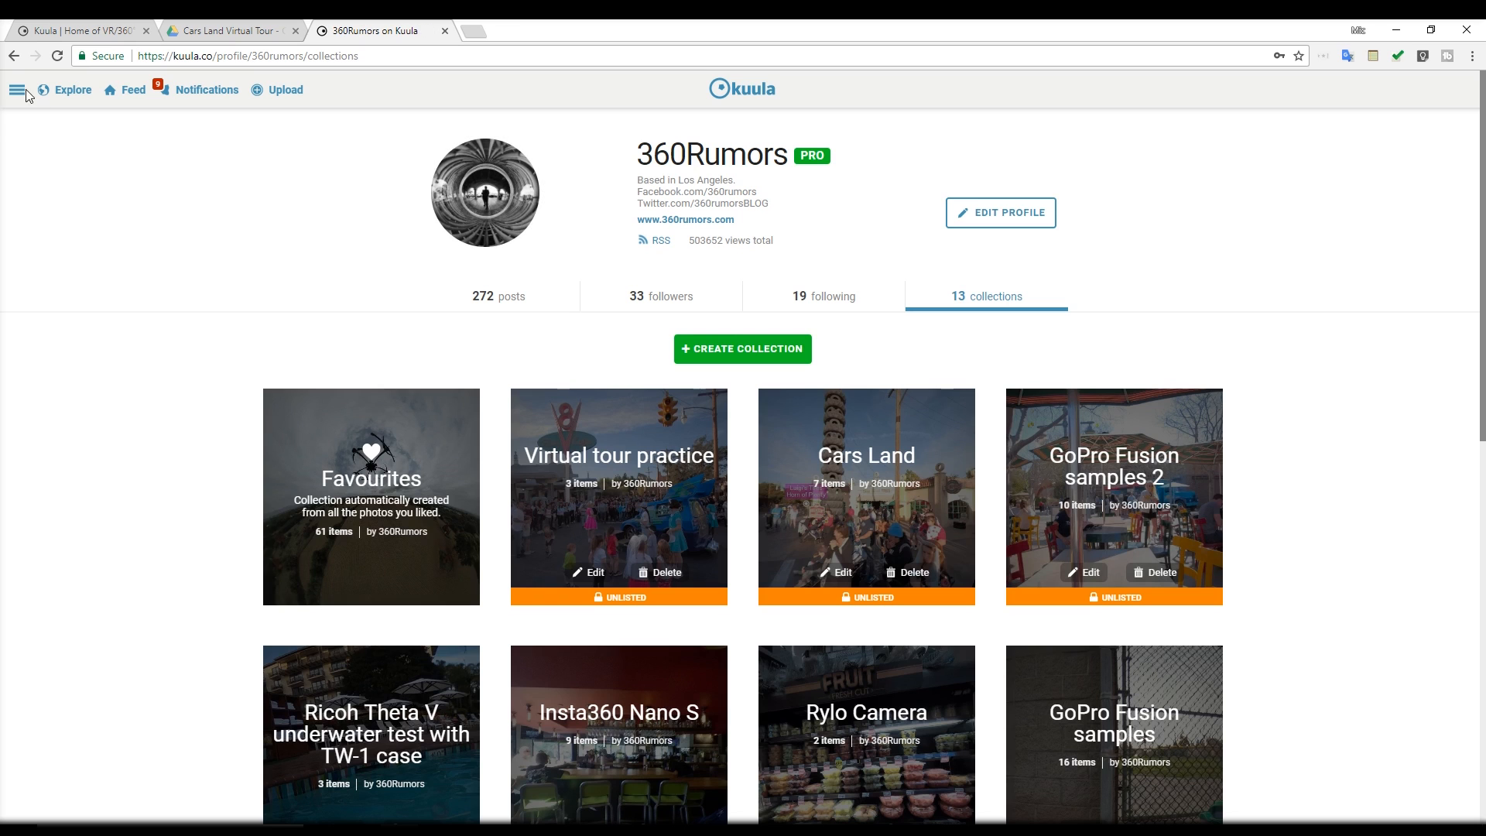
pyautogui.click(26, 90)
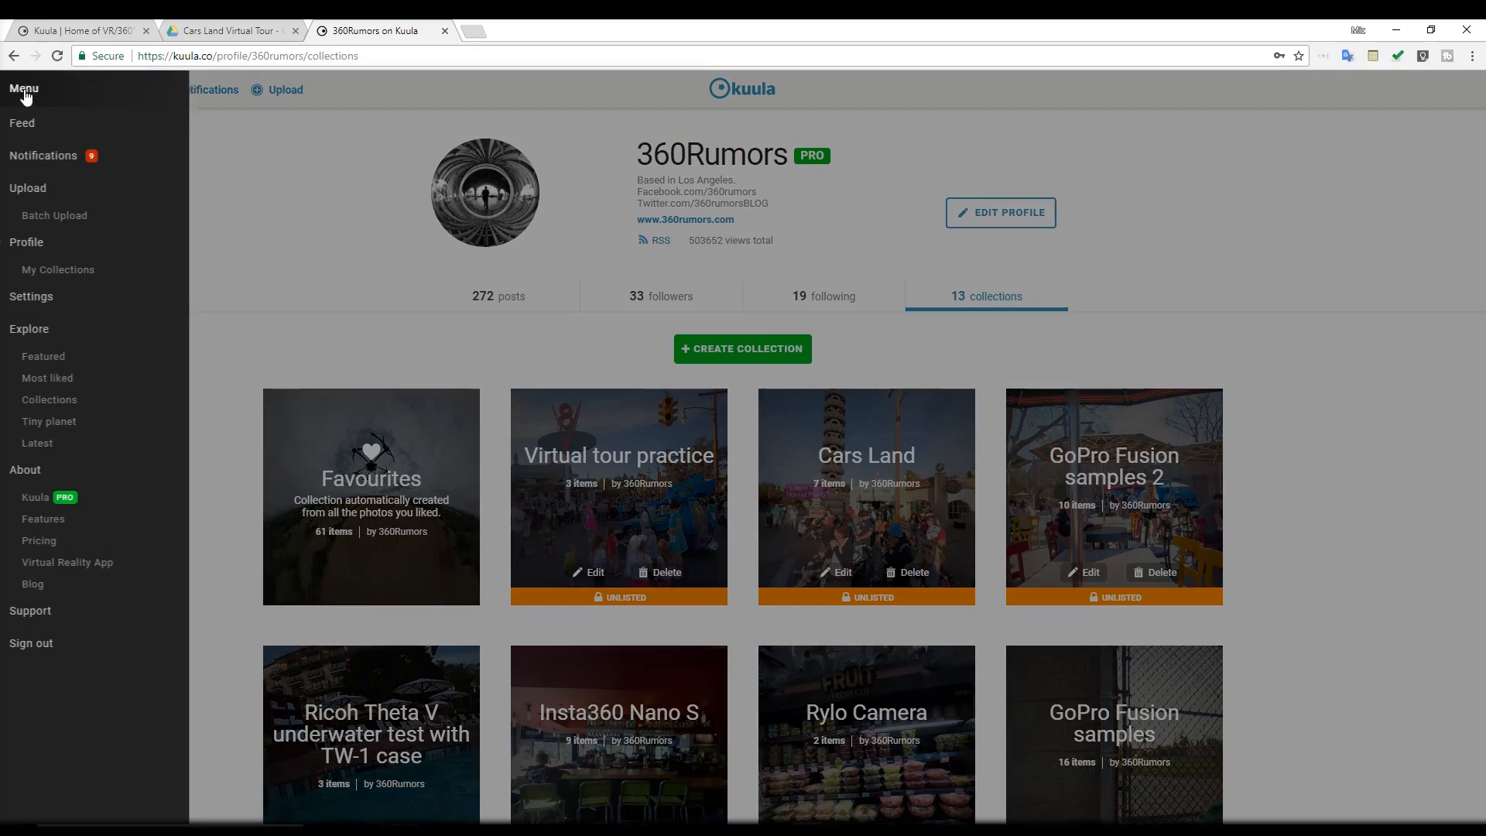
pyautogui.click(401, 294)
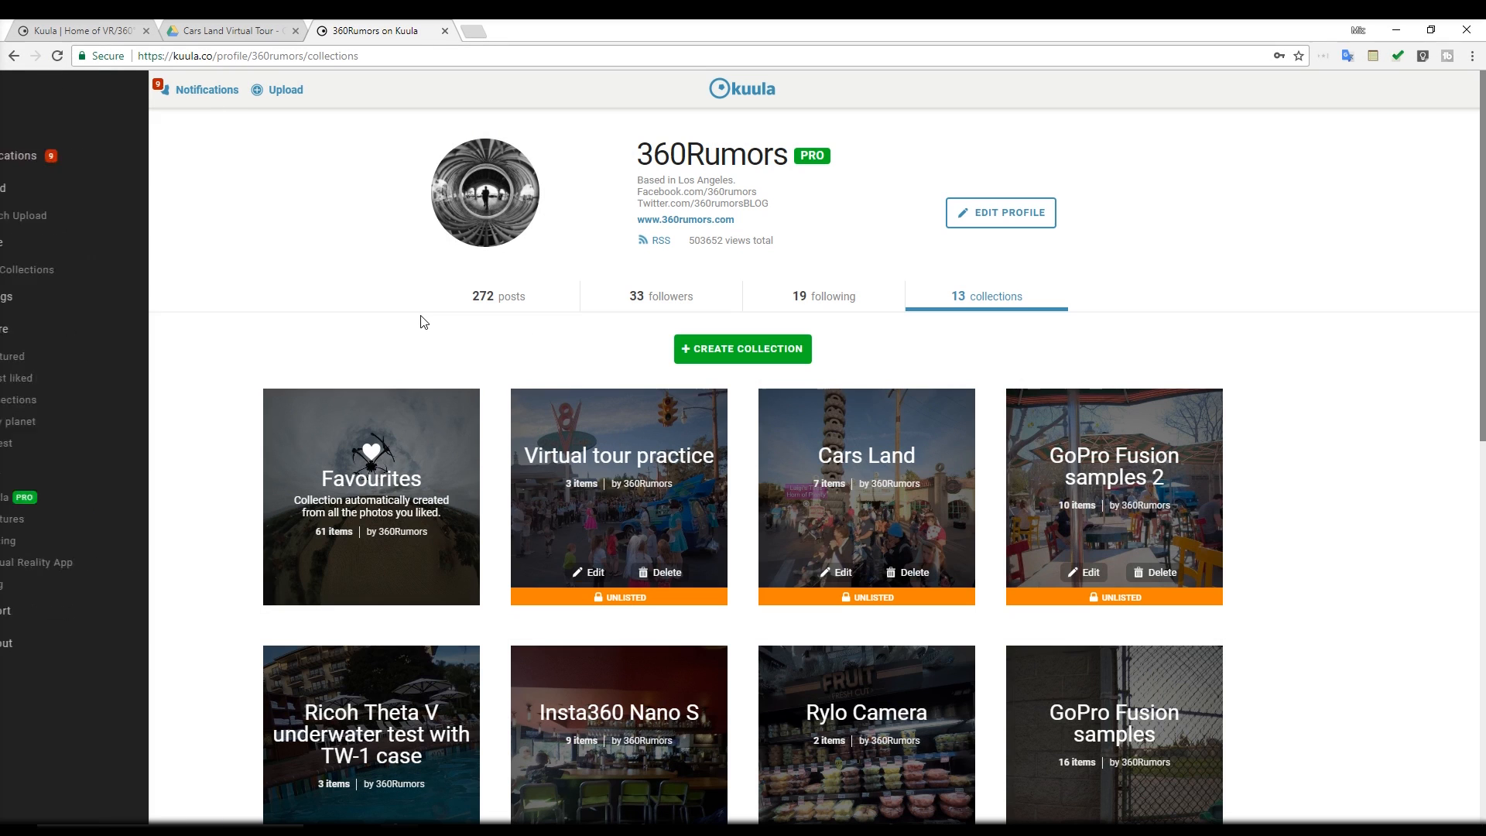
pyautogui.click(617, 465)
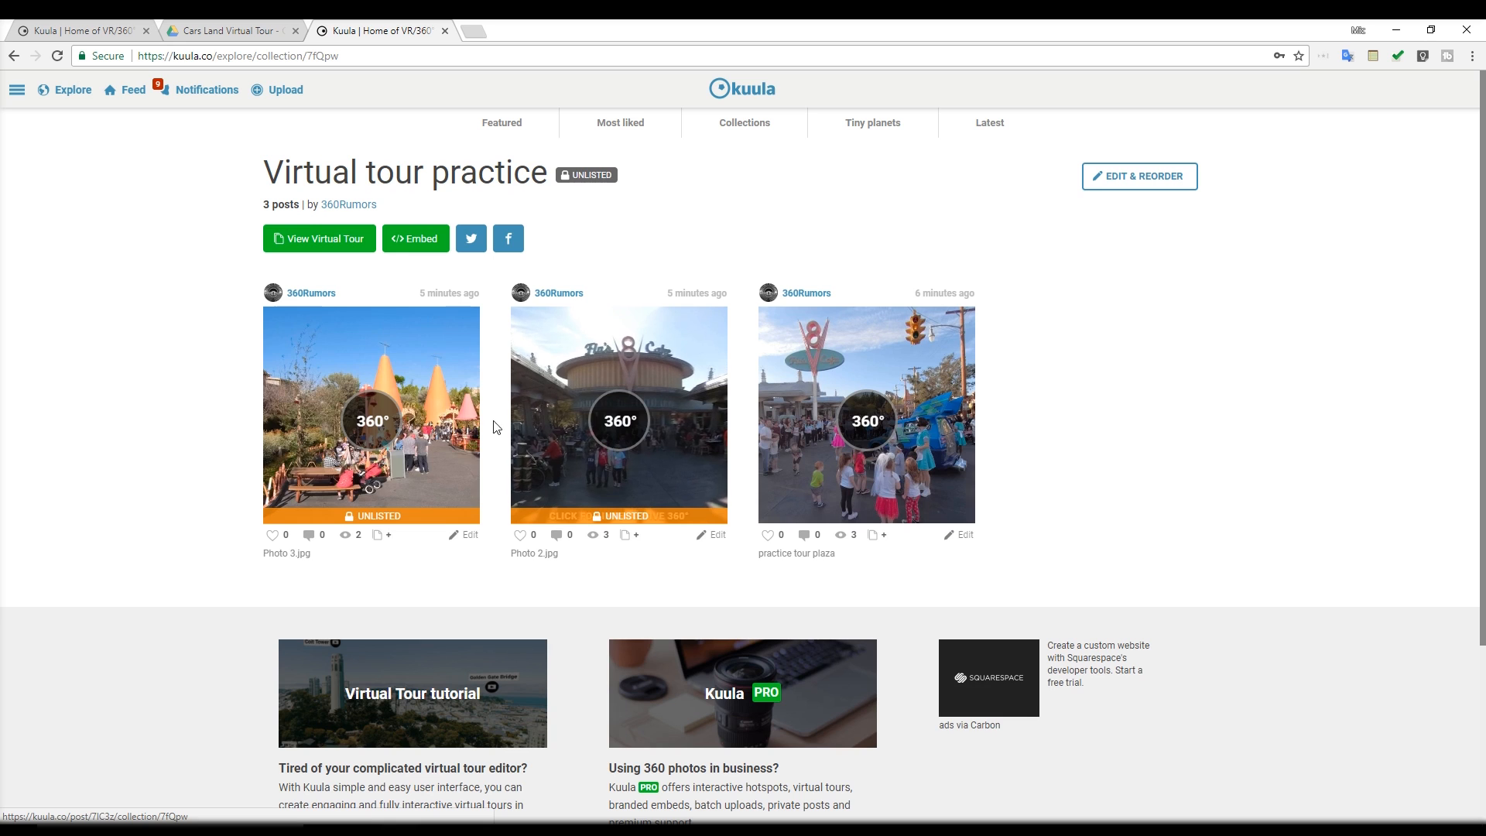
# View the collection as a virtual tour and look around its panoramas, ending on Photo 2
pyautogui.click(321, 242)
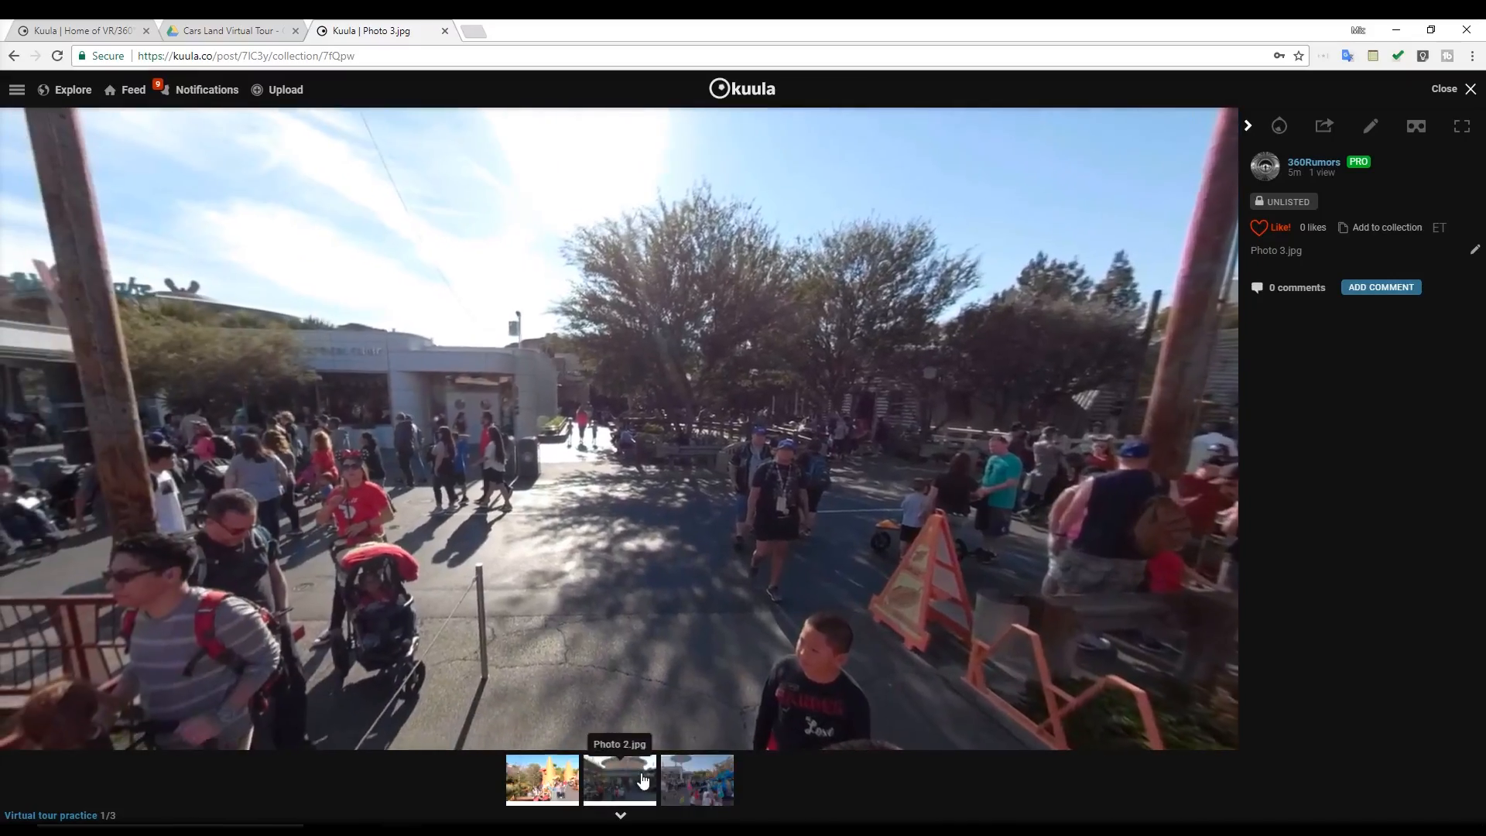
pyautogui.click(619, 780)
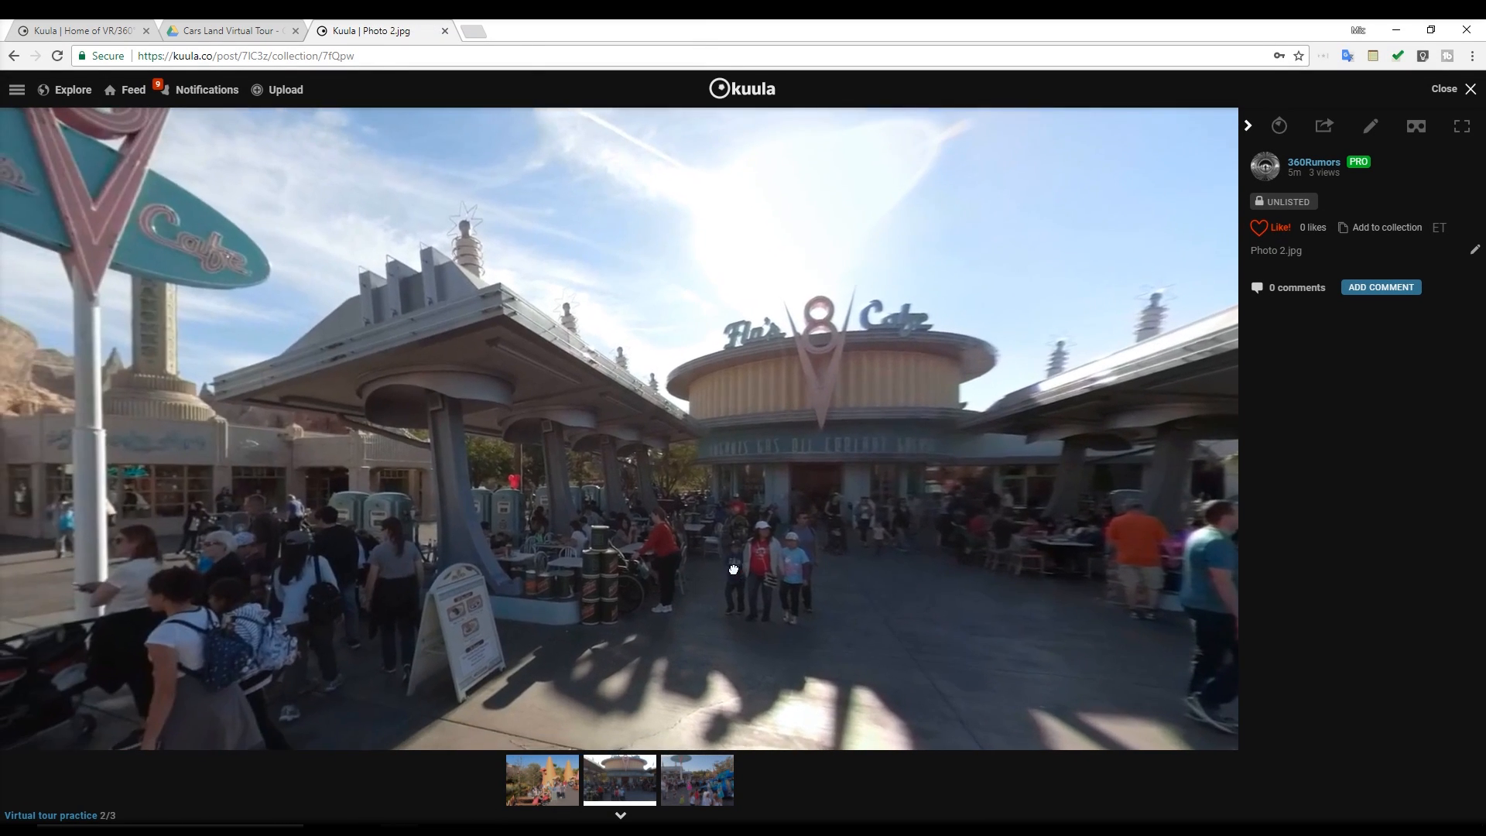
pyautogui.moveTo(734, 570); pyautogui.dragTo(716, 512)
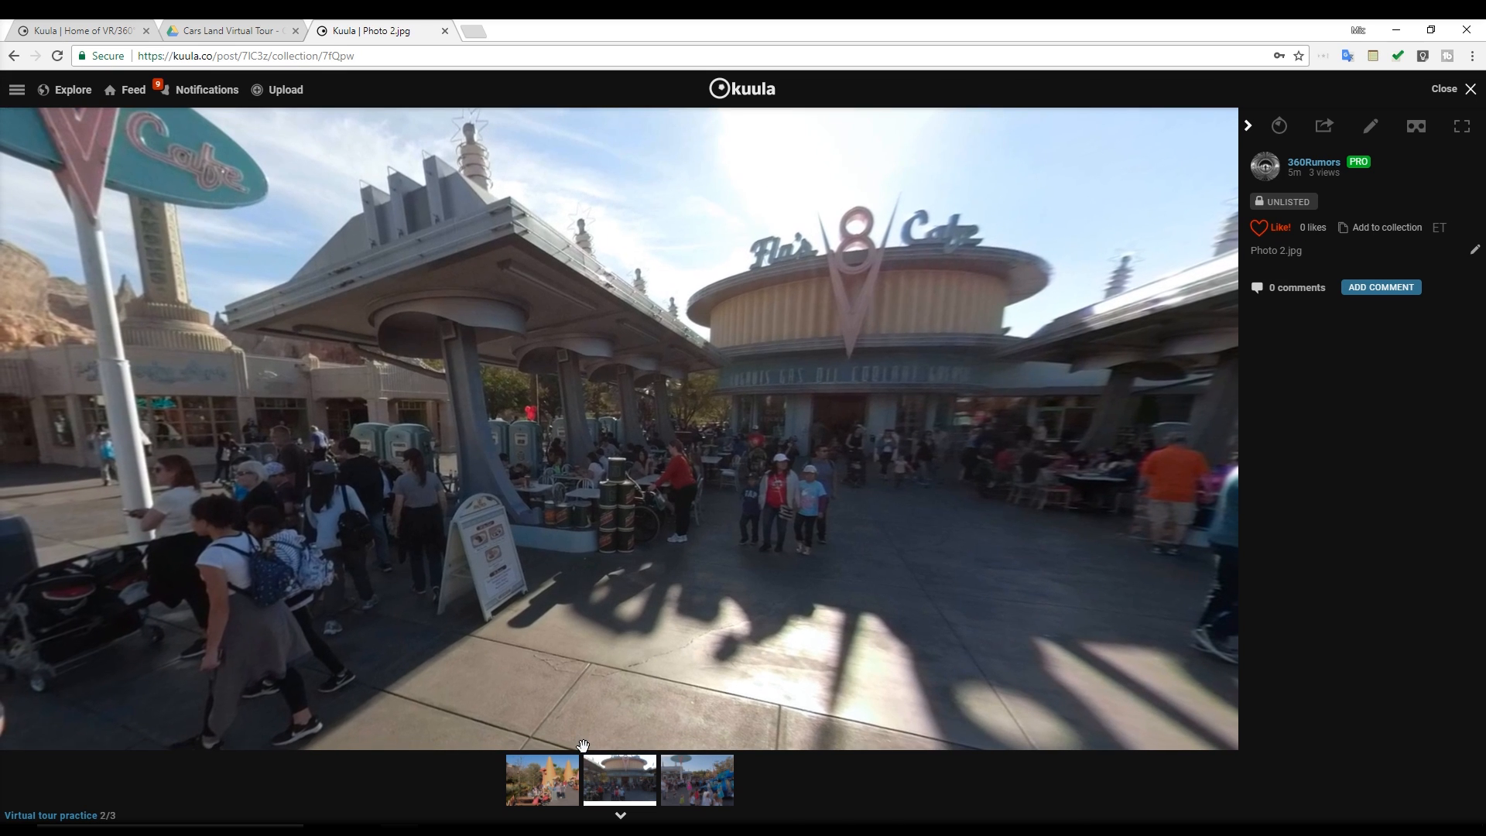
pyautogui.click(697, 779)
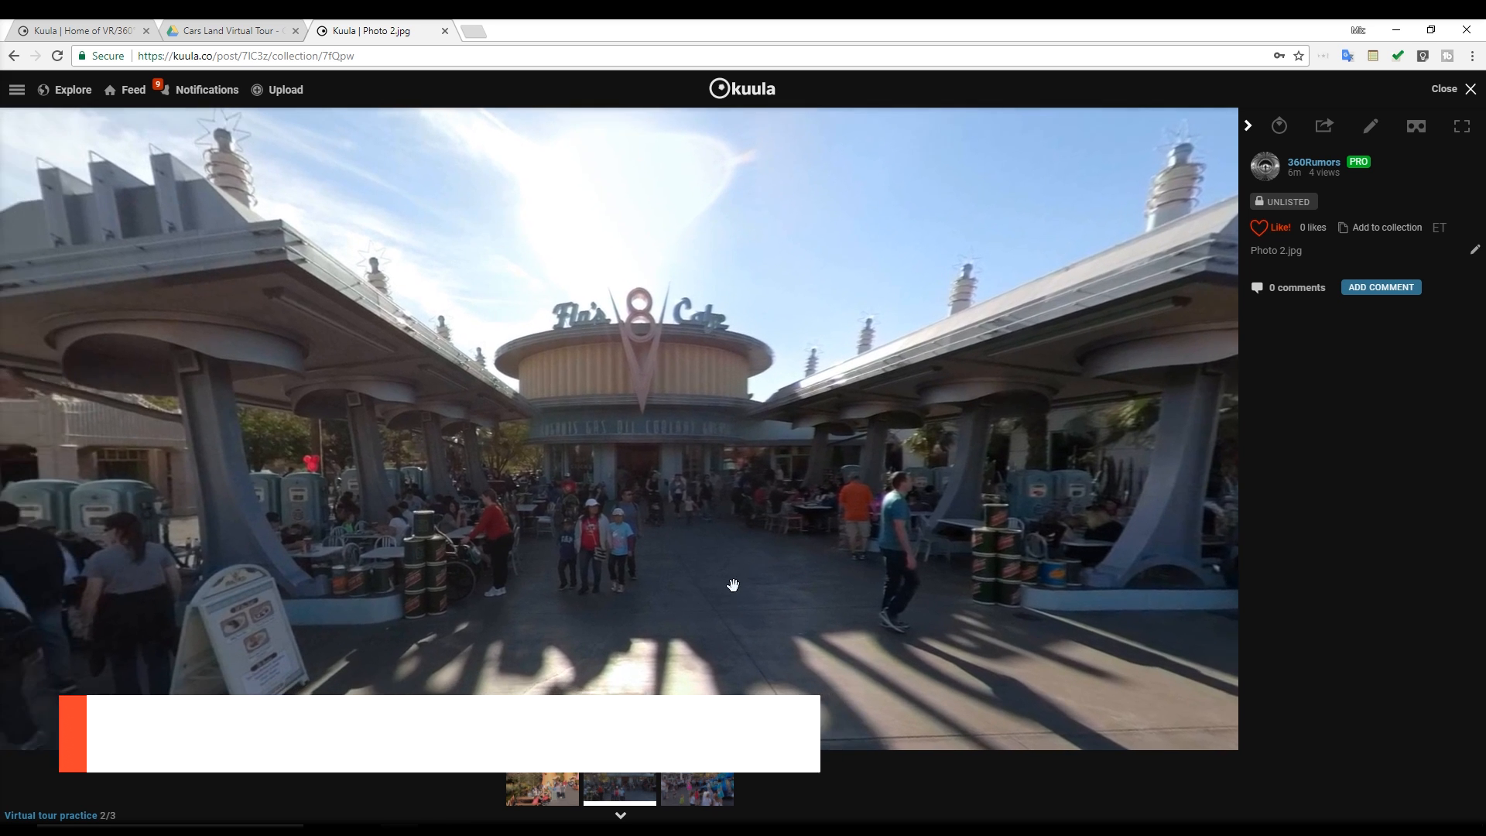
pyautogui.moveTo(573, 613); pyautogui.dragTo(912, 564)
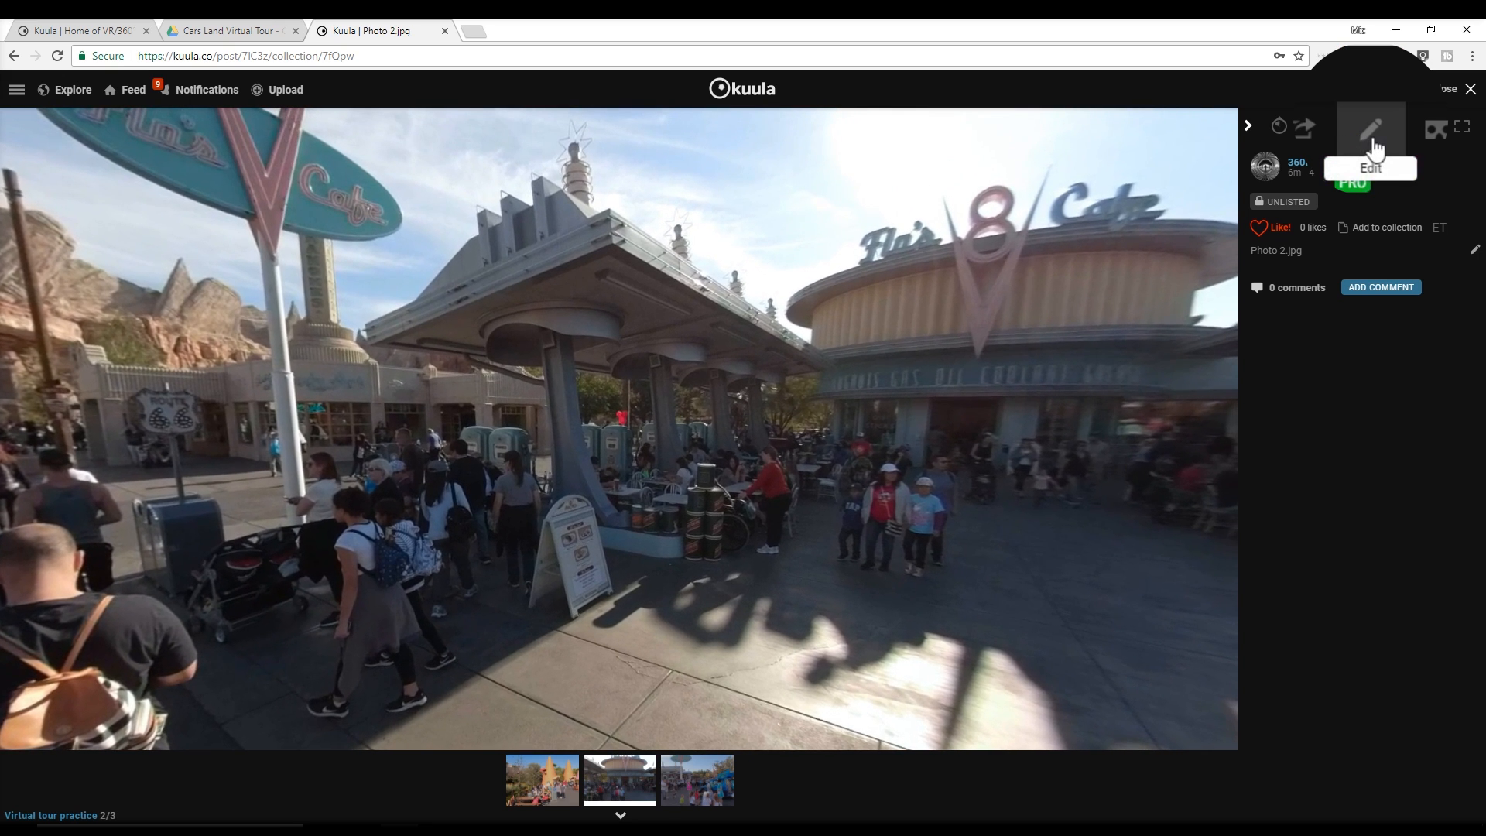
# Edit Photo 2 and place a new hotspot in the street leading toward the plaza, near the traffic light
pyautogui.click(1373, 131)
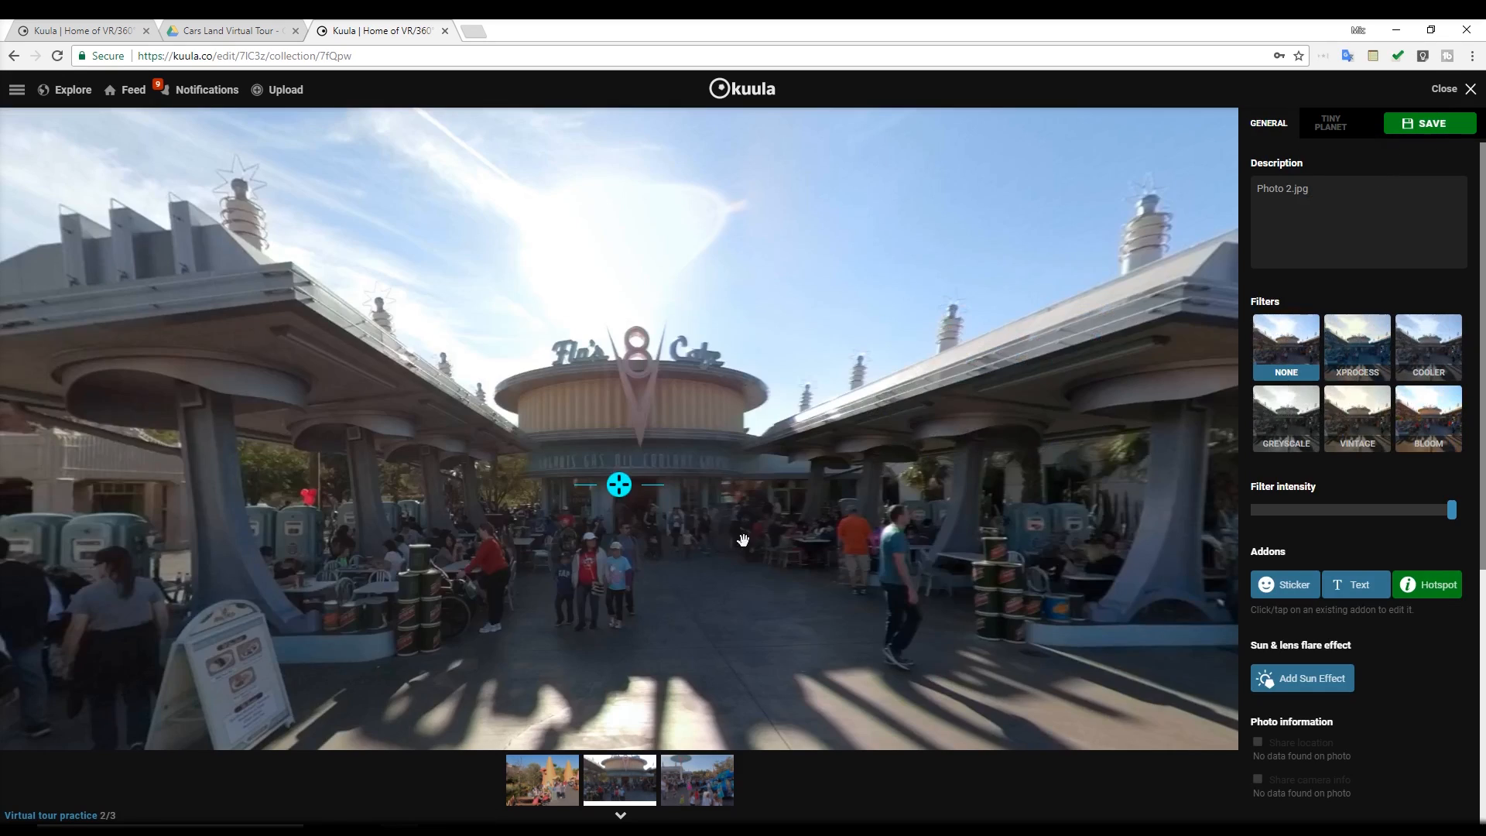
pyautogui.moveTo(532, 678); pyautogui.dragTo(639, 614)
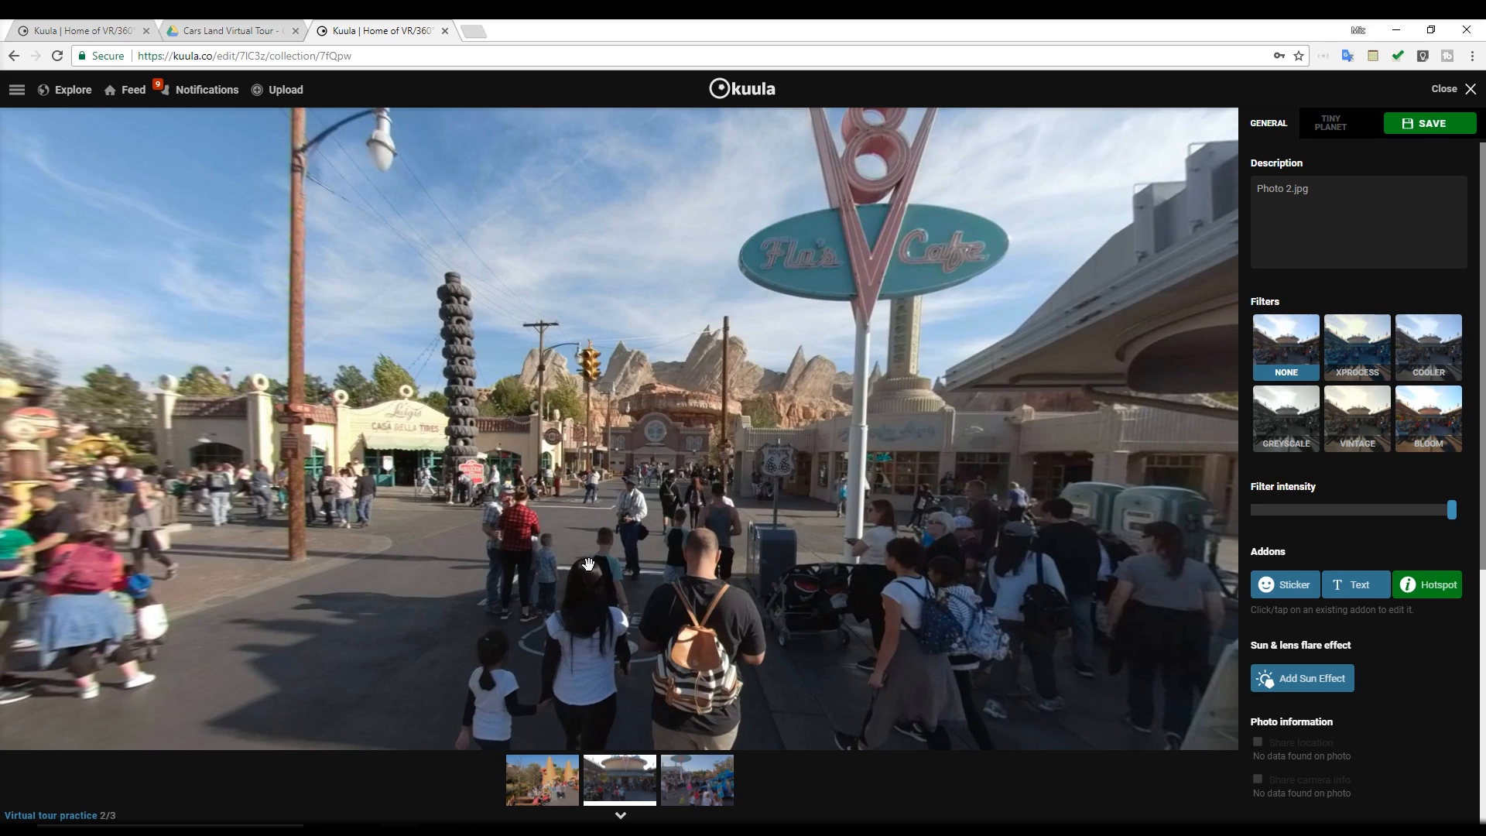
pyautogui.moveTo(592, 531); pyautogui.dragTo(613, 533)
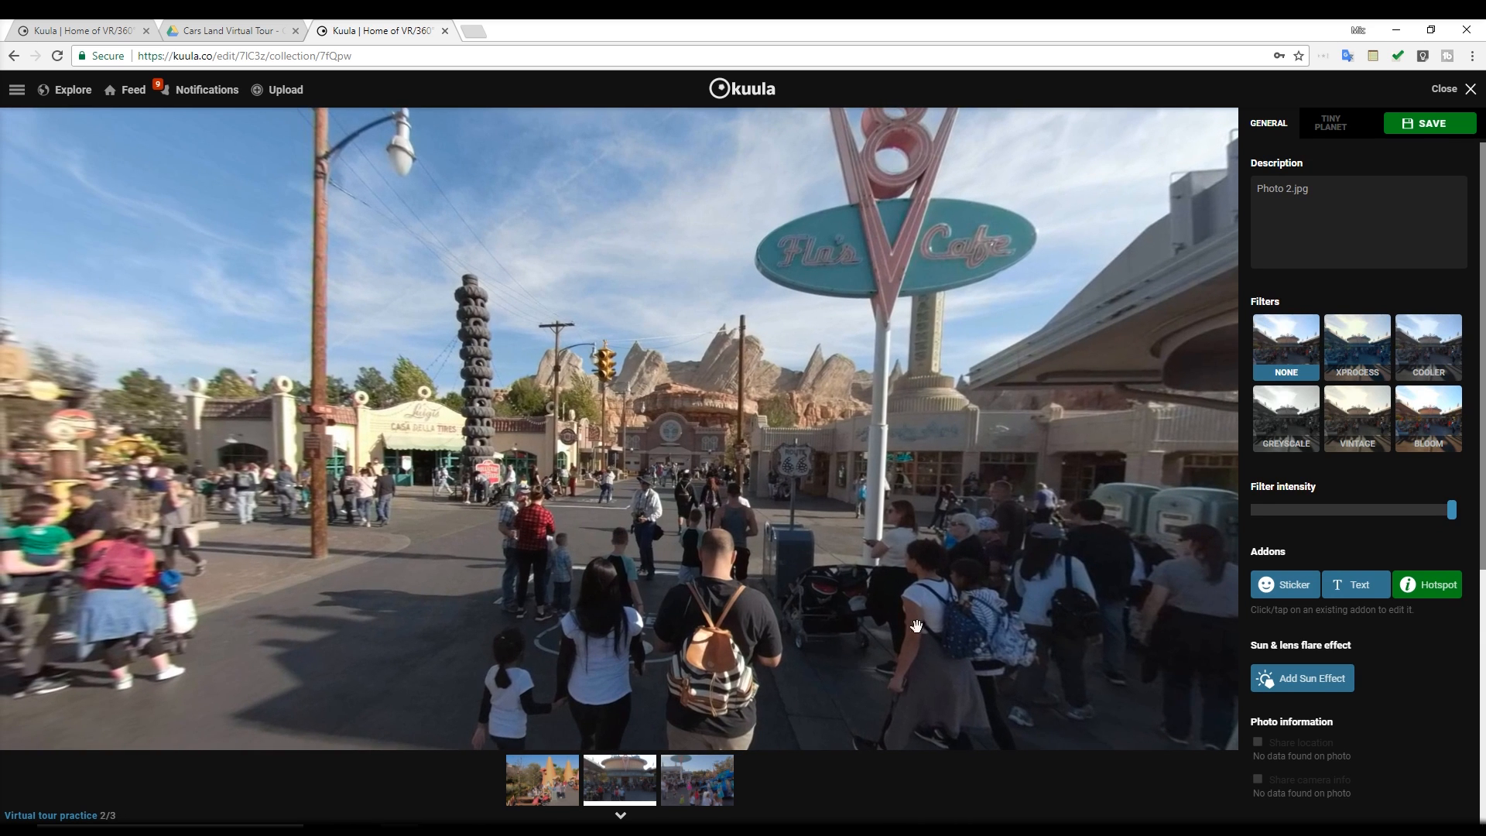
pyautogui.click(1430, 588)
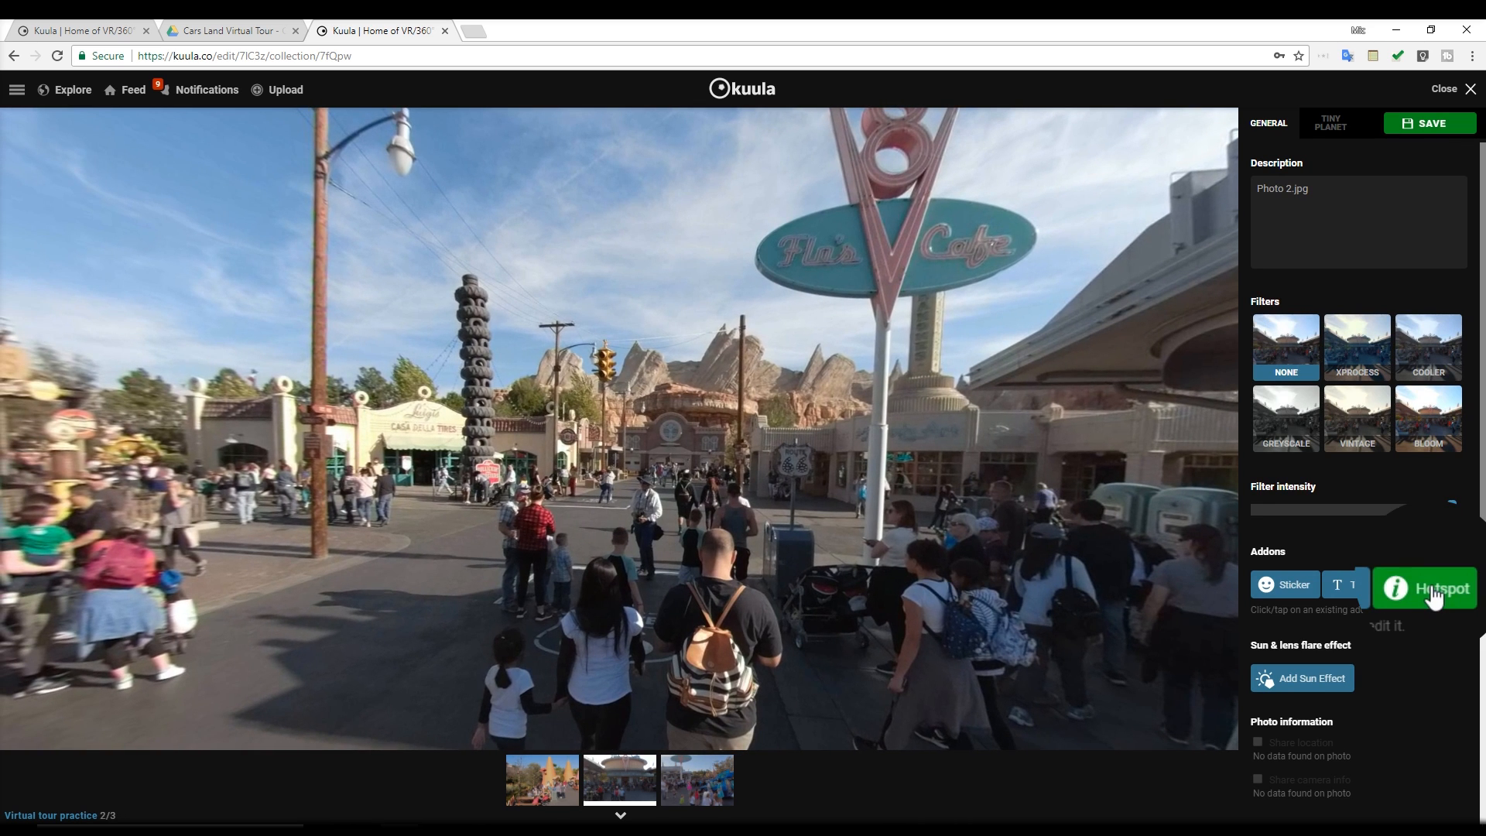
pyautogui.click(1430, 588)
pyautogui.moveTo(616, 480); pyautogui.dragTo(589, 534)
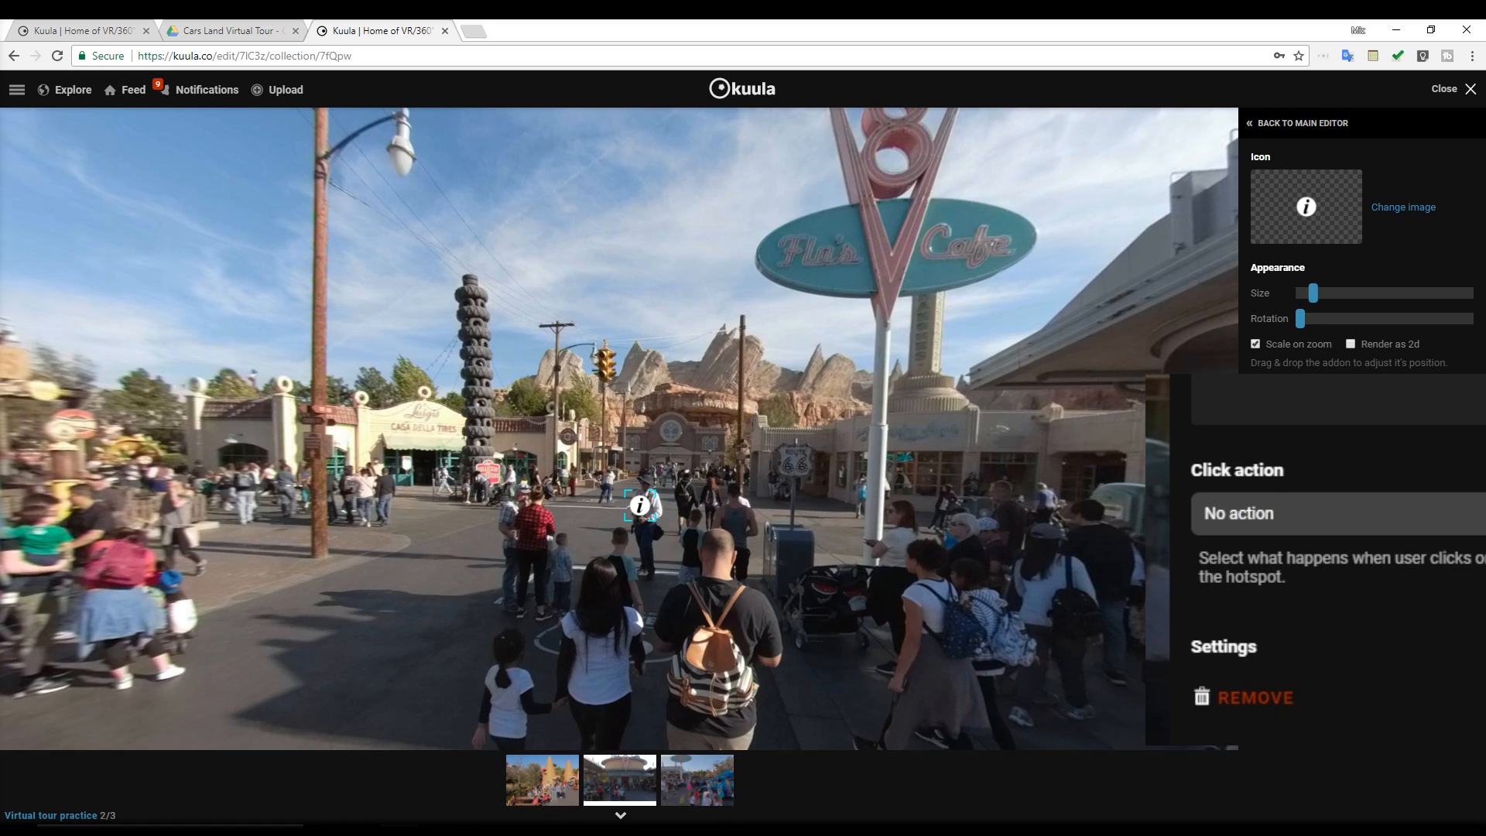
# Set the hotspot's click action to Go to another 360 photo, targeting the practice tour plaza photo from the collection
pyautogui.click(1362, 514)
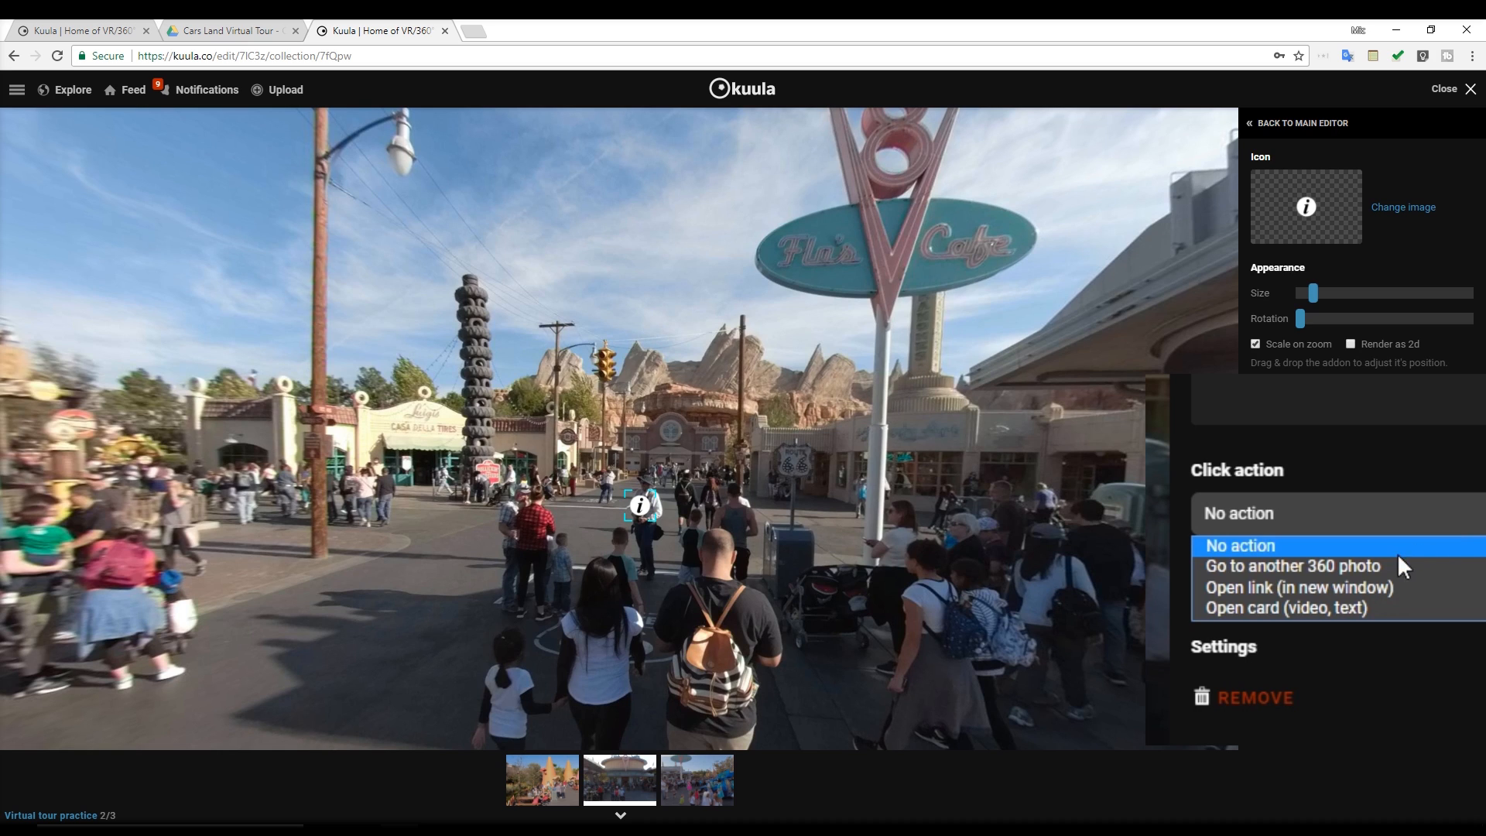
pyautogui.click(1366, 567)
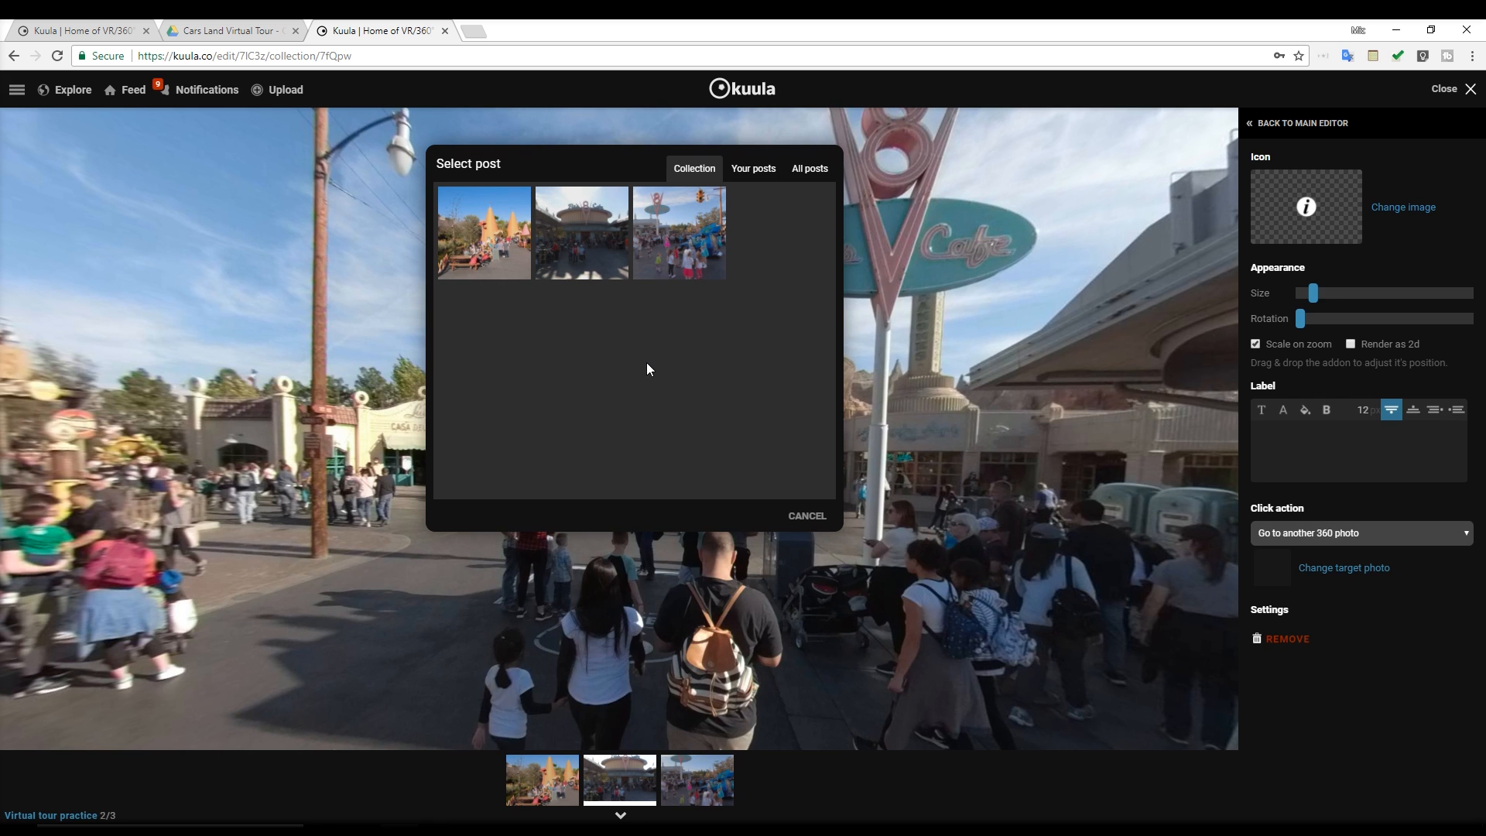
pyautogui.click(671, 256)
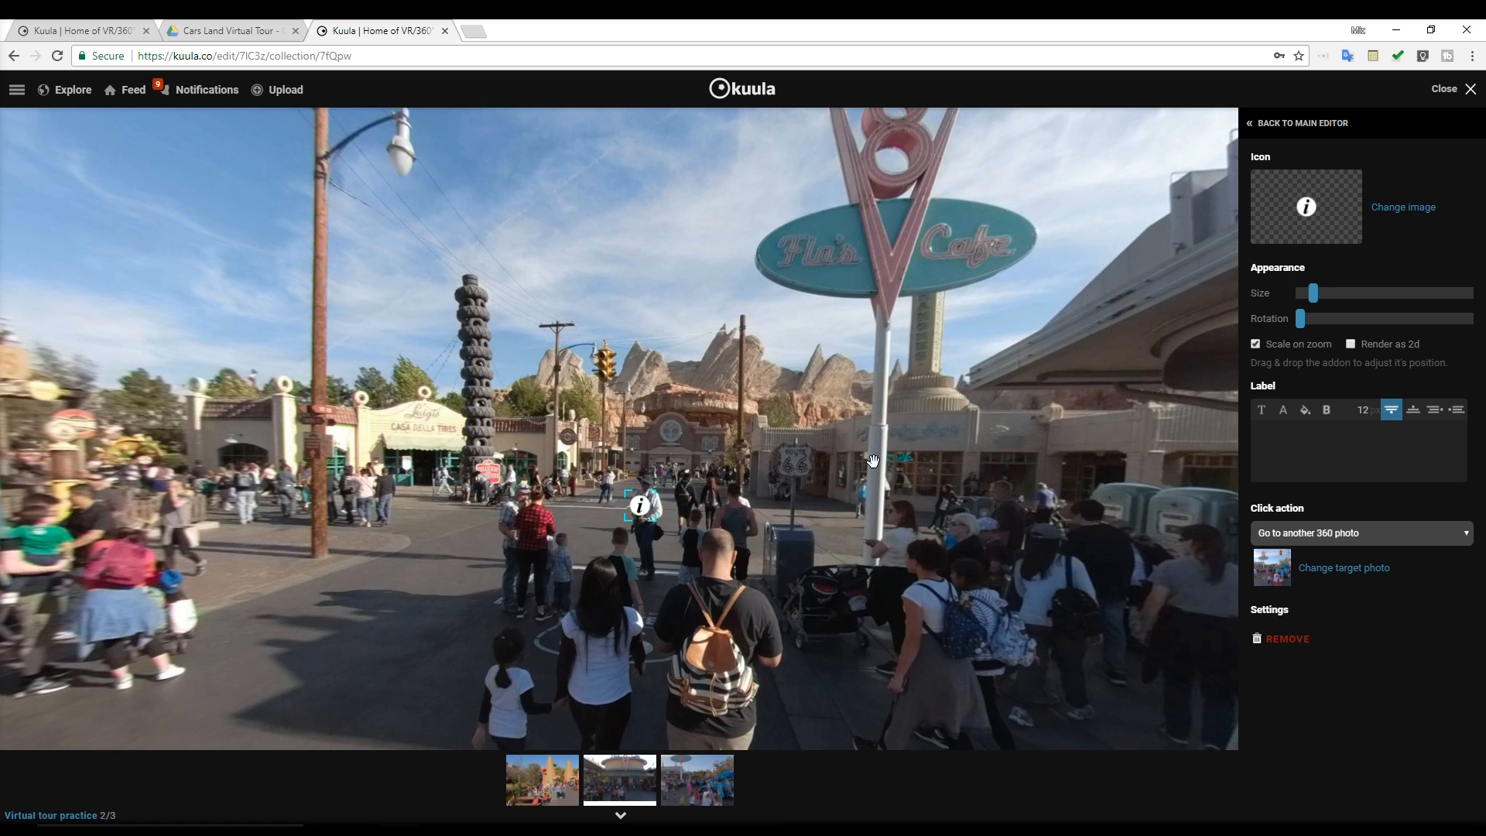
# Change the hotspot's icon to the white ring with a solid centre, enlarge it and label it "Plaza"
pyautogui.click(1418, 208)
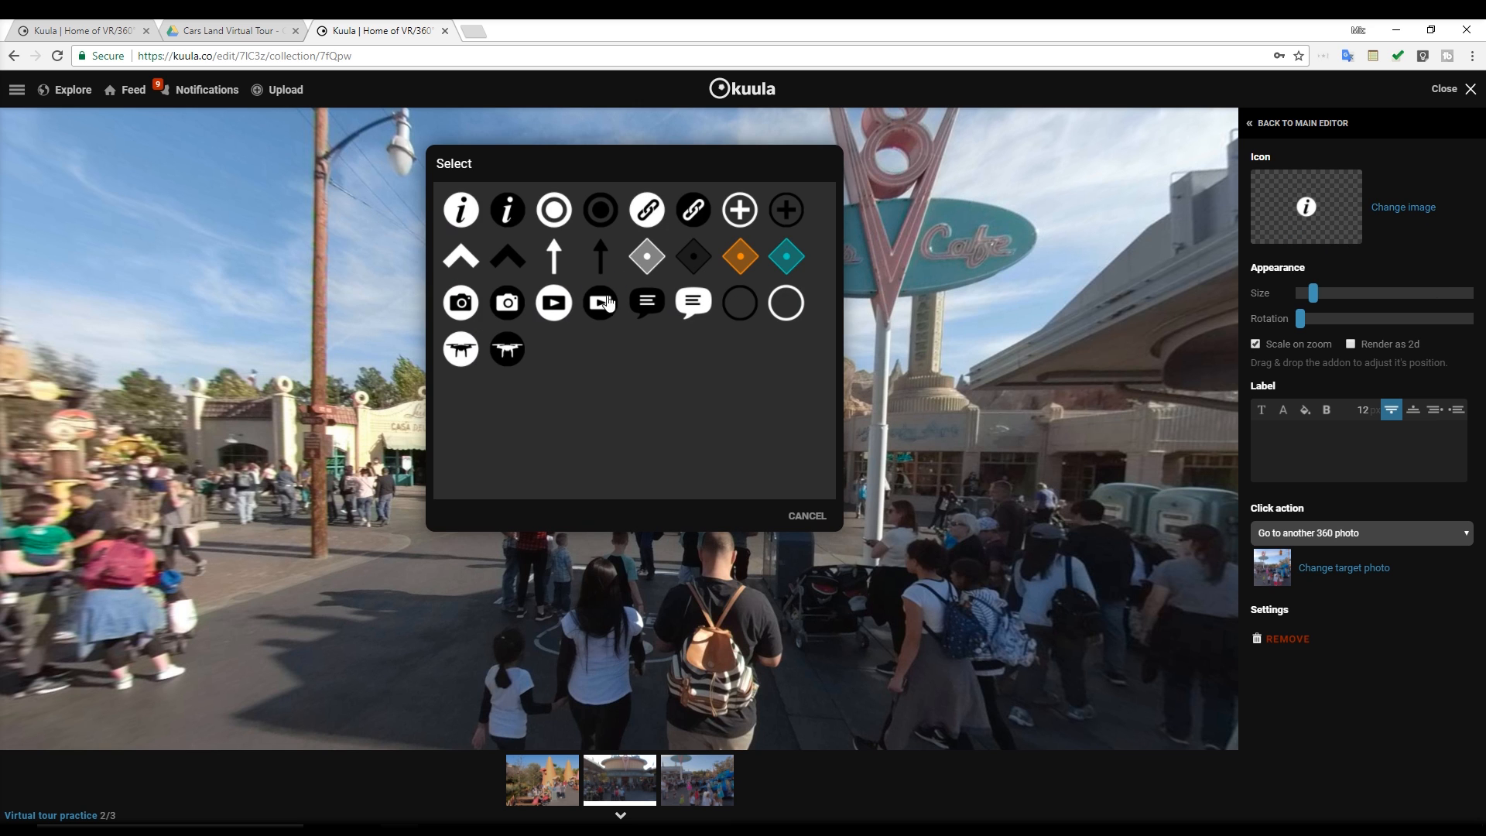
pyautogui.click(551, 210)
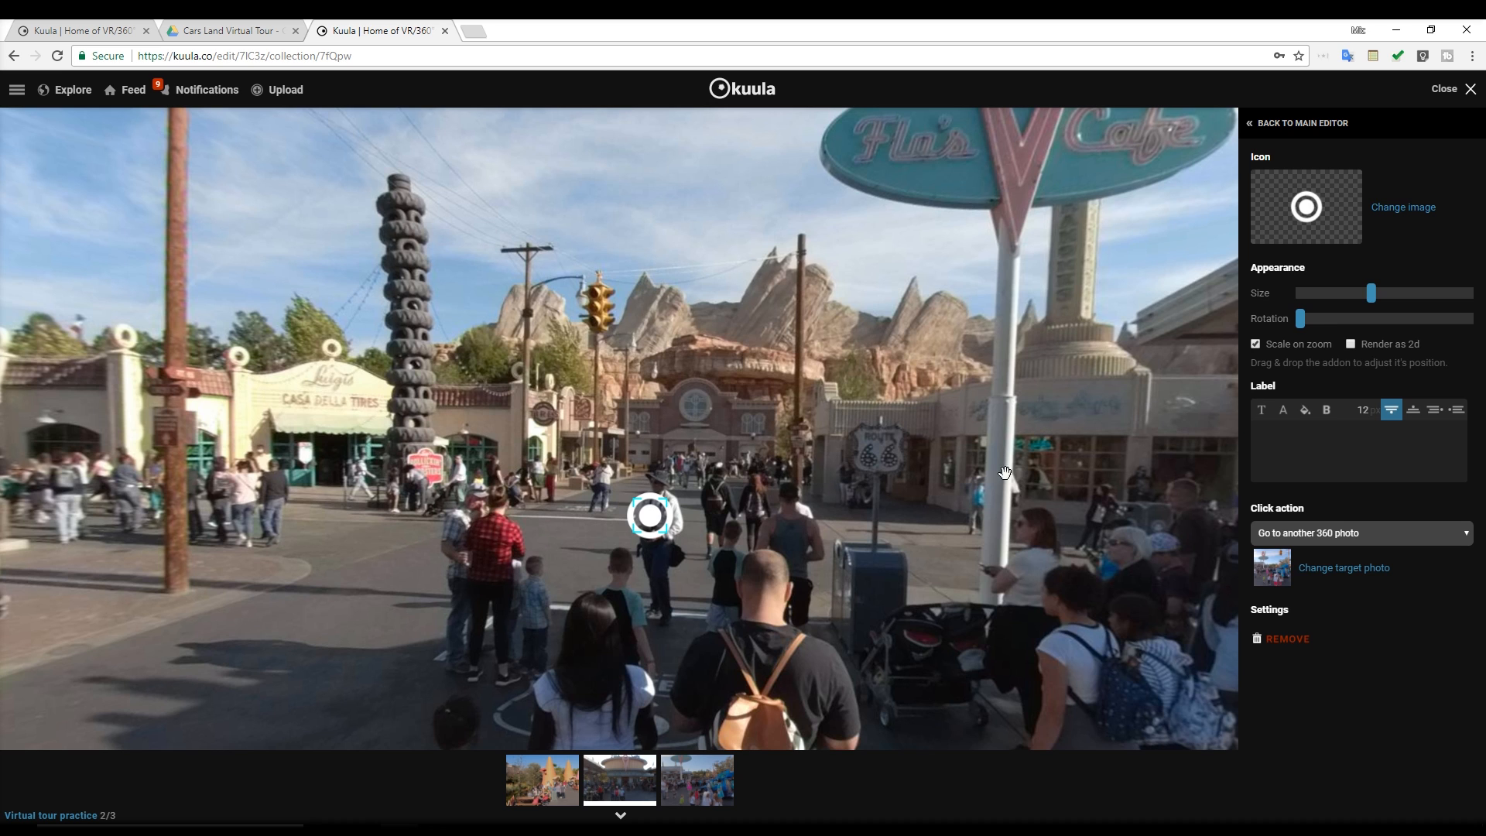
pyautogui.click(1288, 434)
pyautogui.write('Plazao')
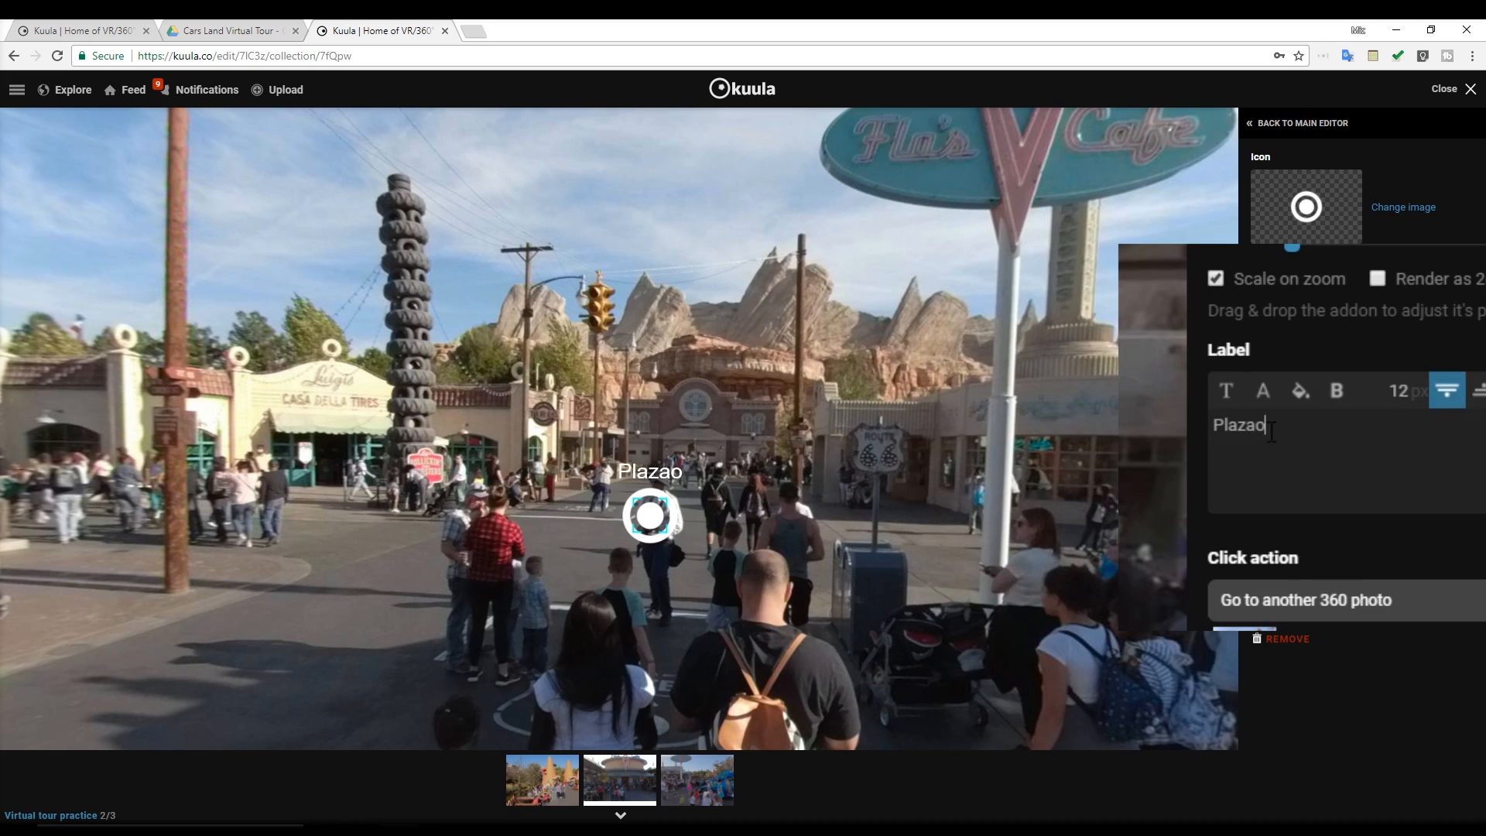
pyautogui.press('BackSpace')
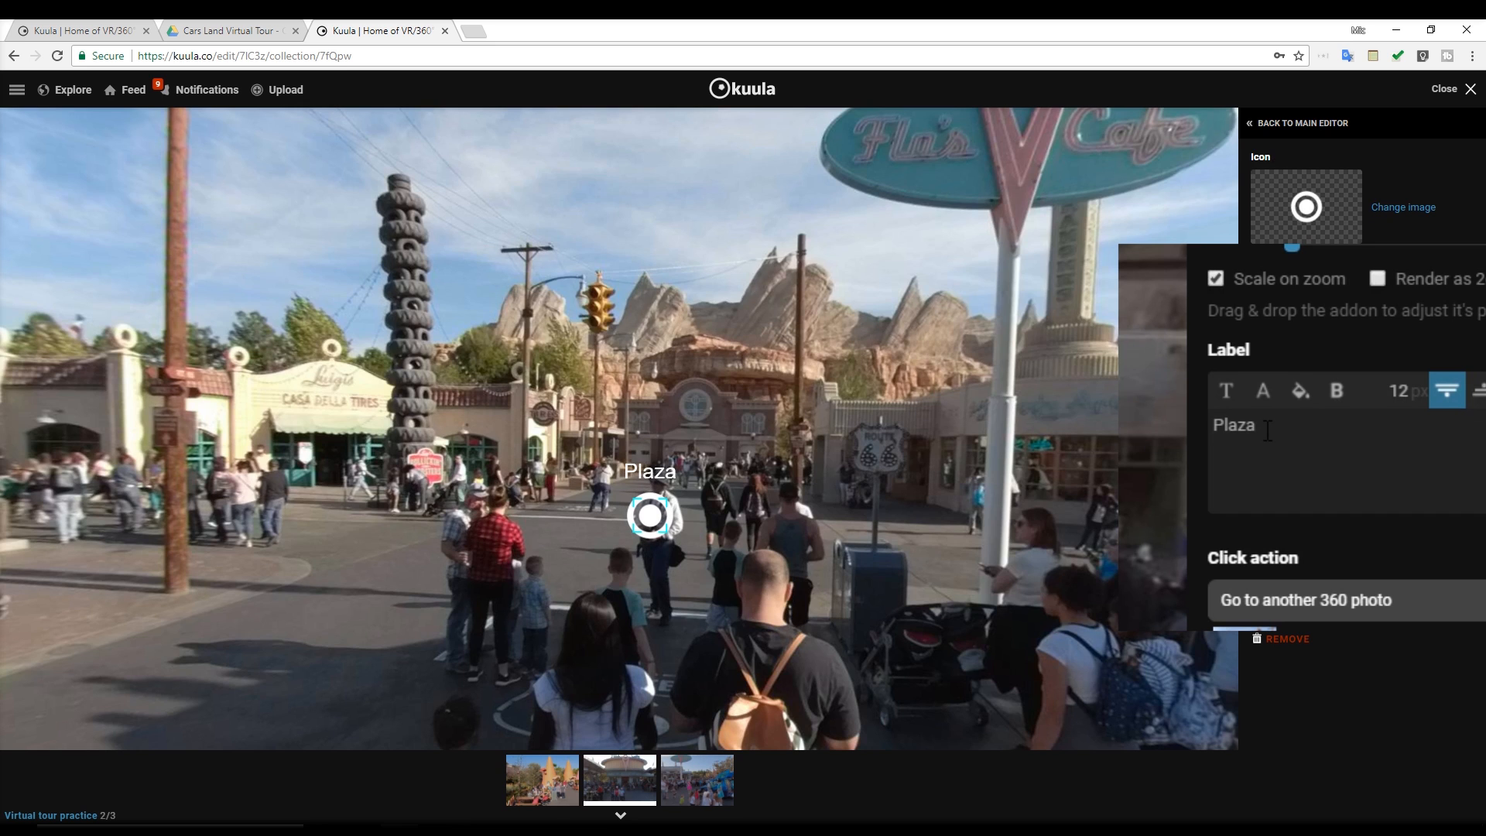
# Give the Plaza label a blue background with slightly reduced alpha
pyautogui.click(1306, 411)
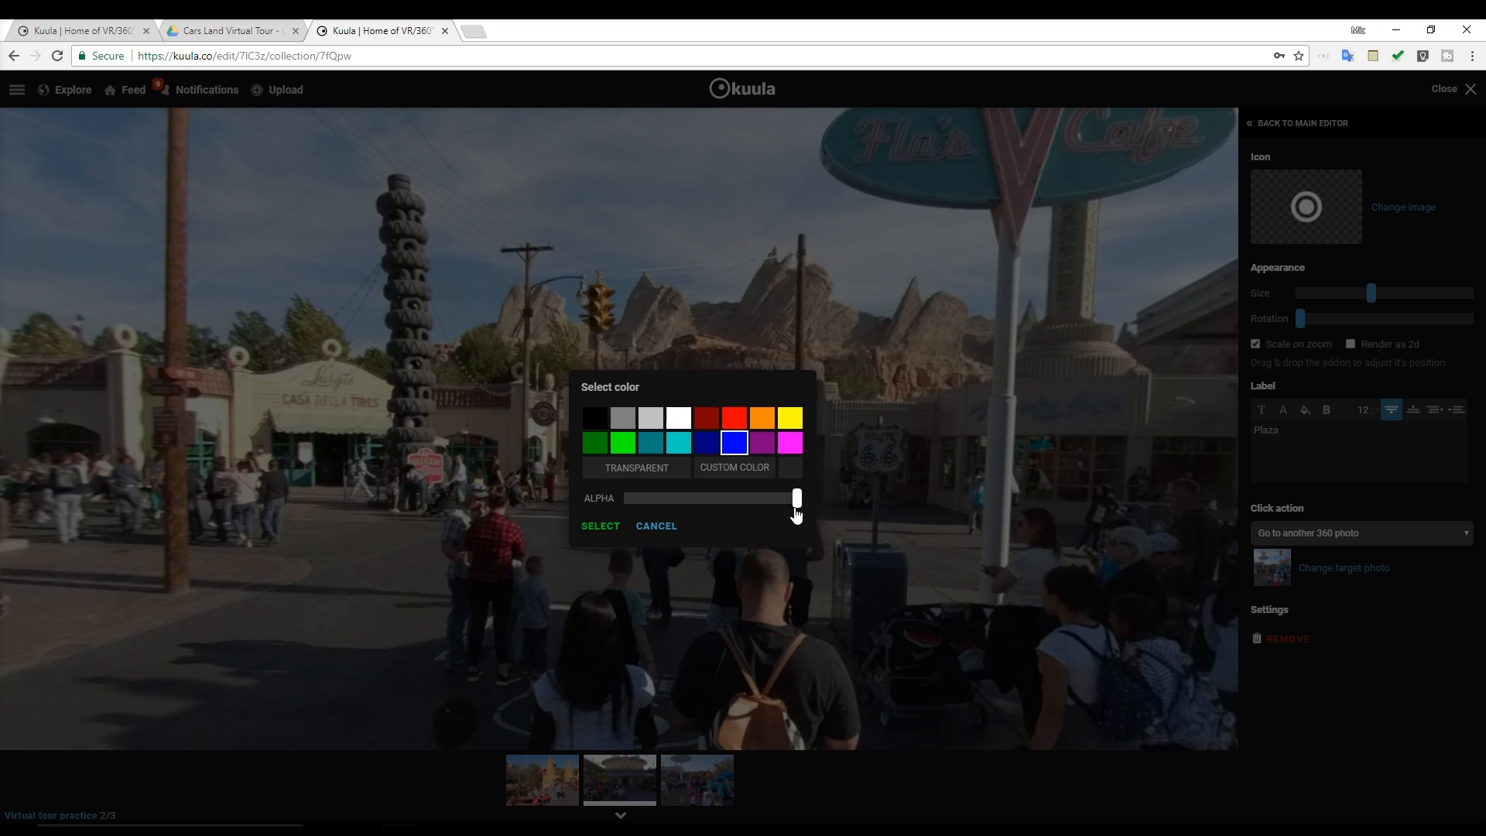
pyautogui.moveTo(797, 513); pyautogui.dragTo(743, 509)
pyautogui.click(601, 526)
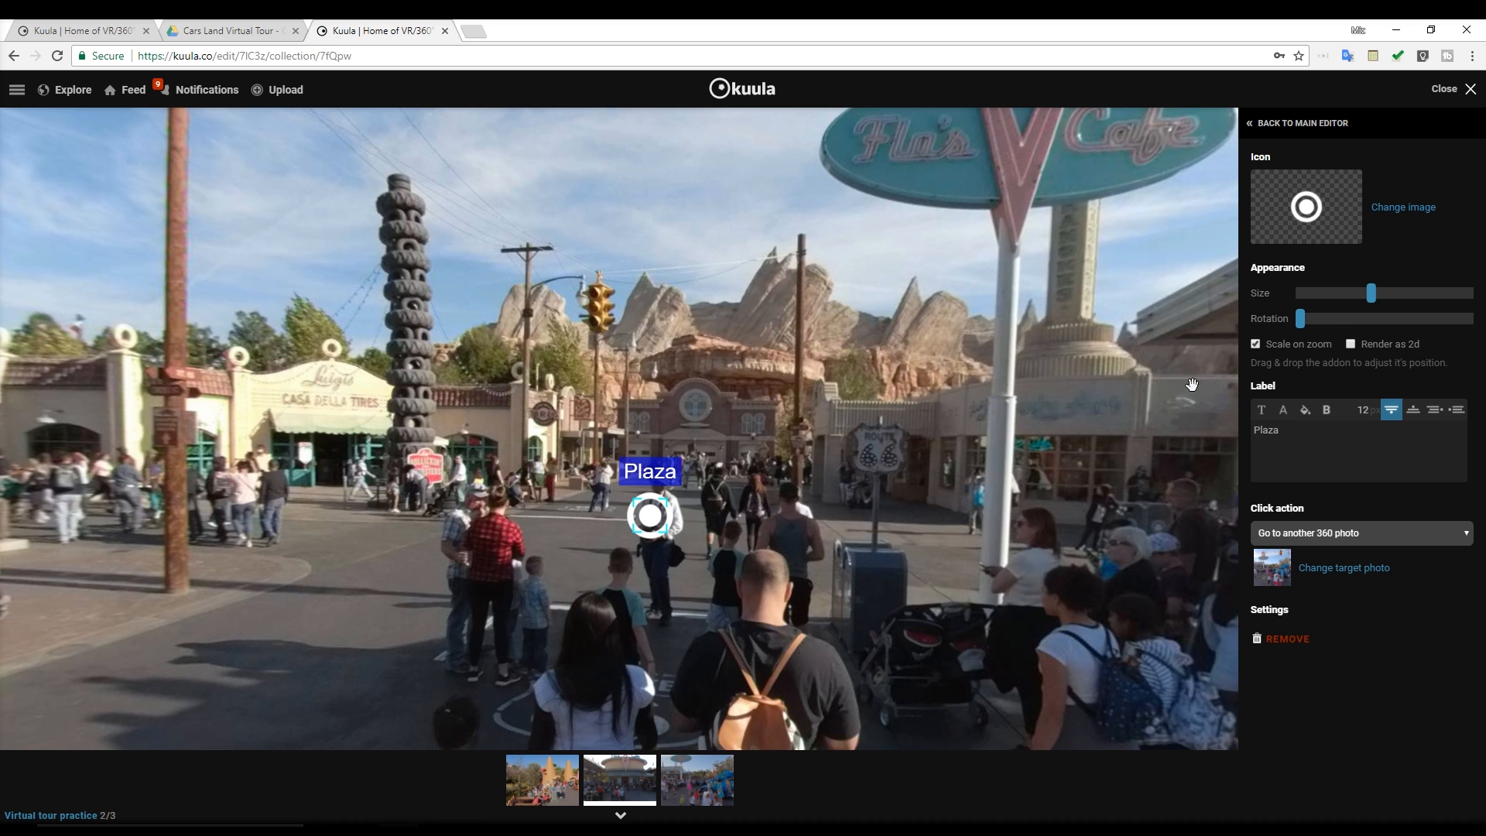
# Turn off Scale on zoom and turn on Render as 2d for the Plaza hotspot, checking how it displays
pyautogui.click(1253, 344)
pyautogui.scroll(4, 712, 584)
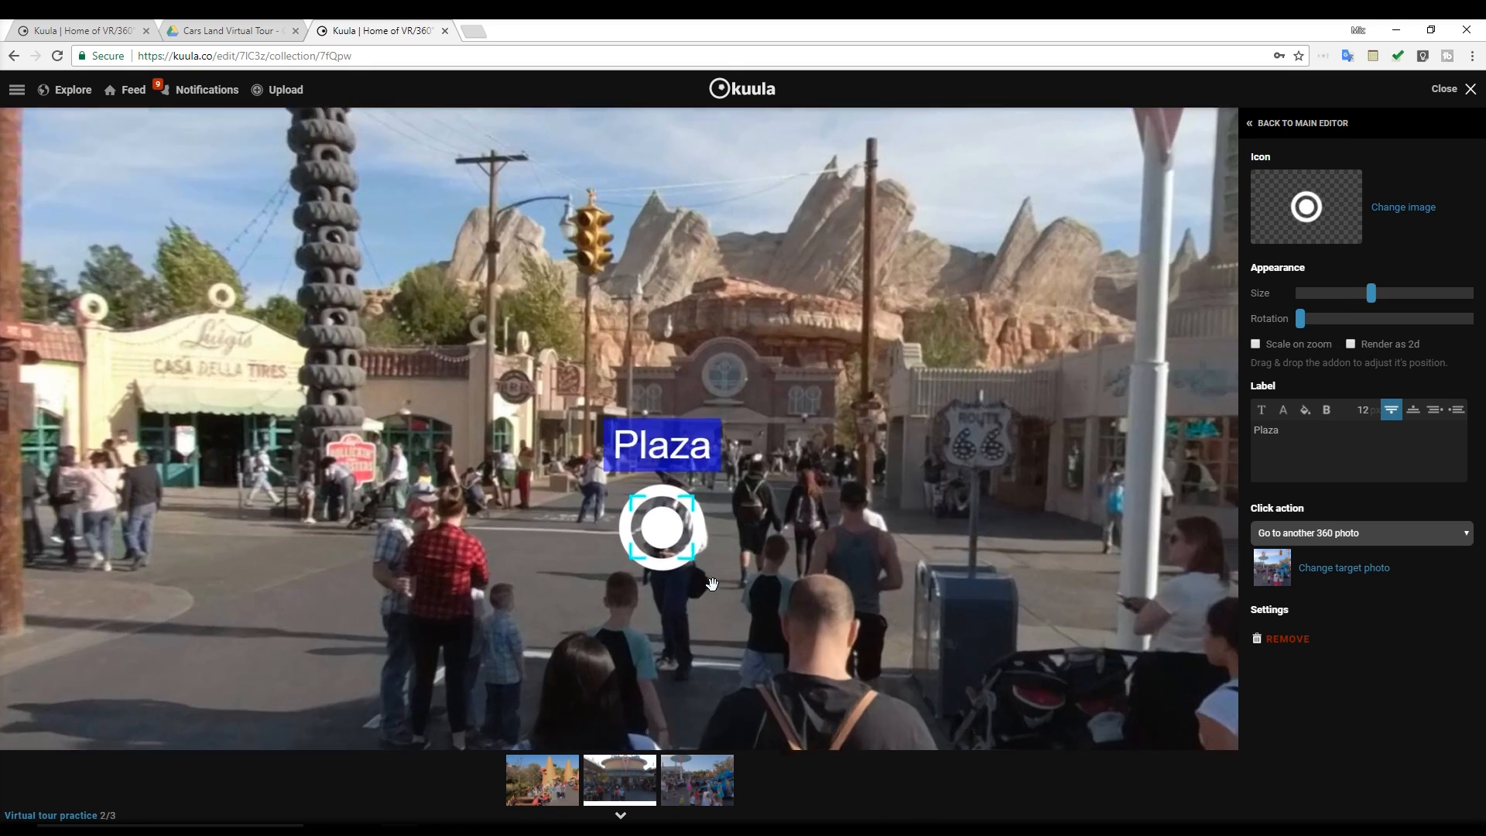
pyautogui.scroll(-6, 771, 571)
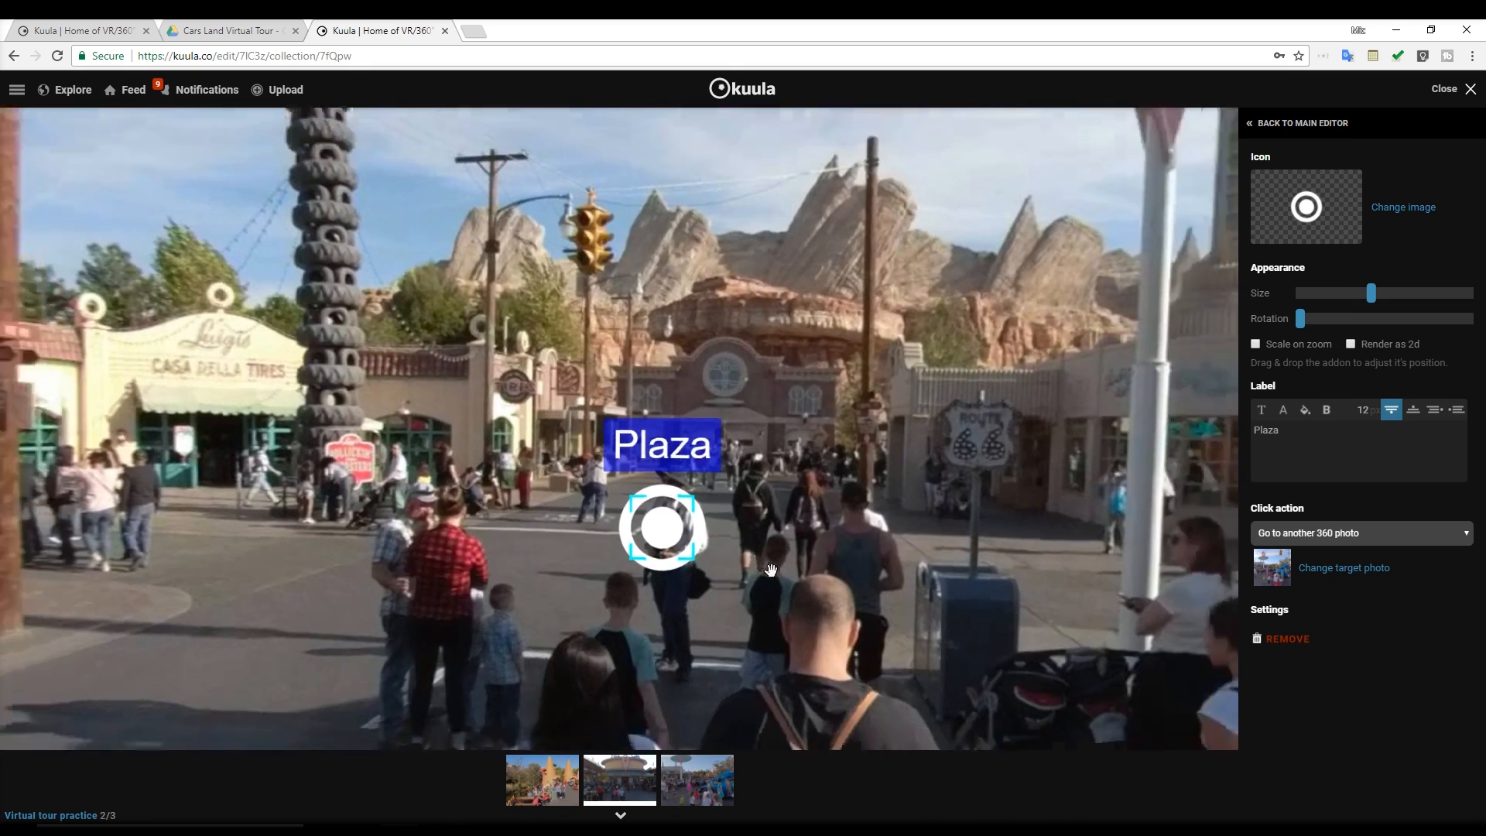
pyautogui.scroll(5, 771, 570)
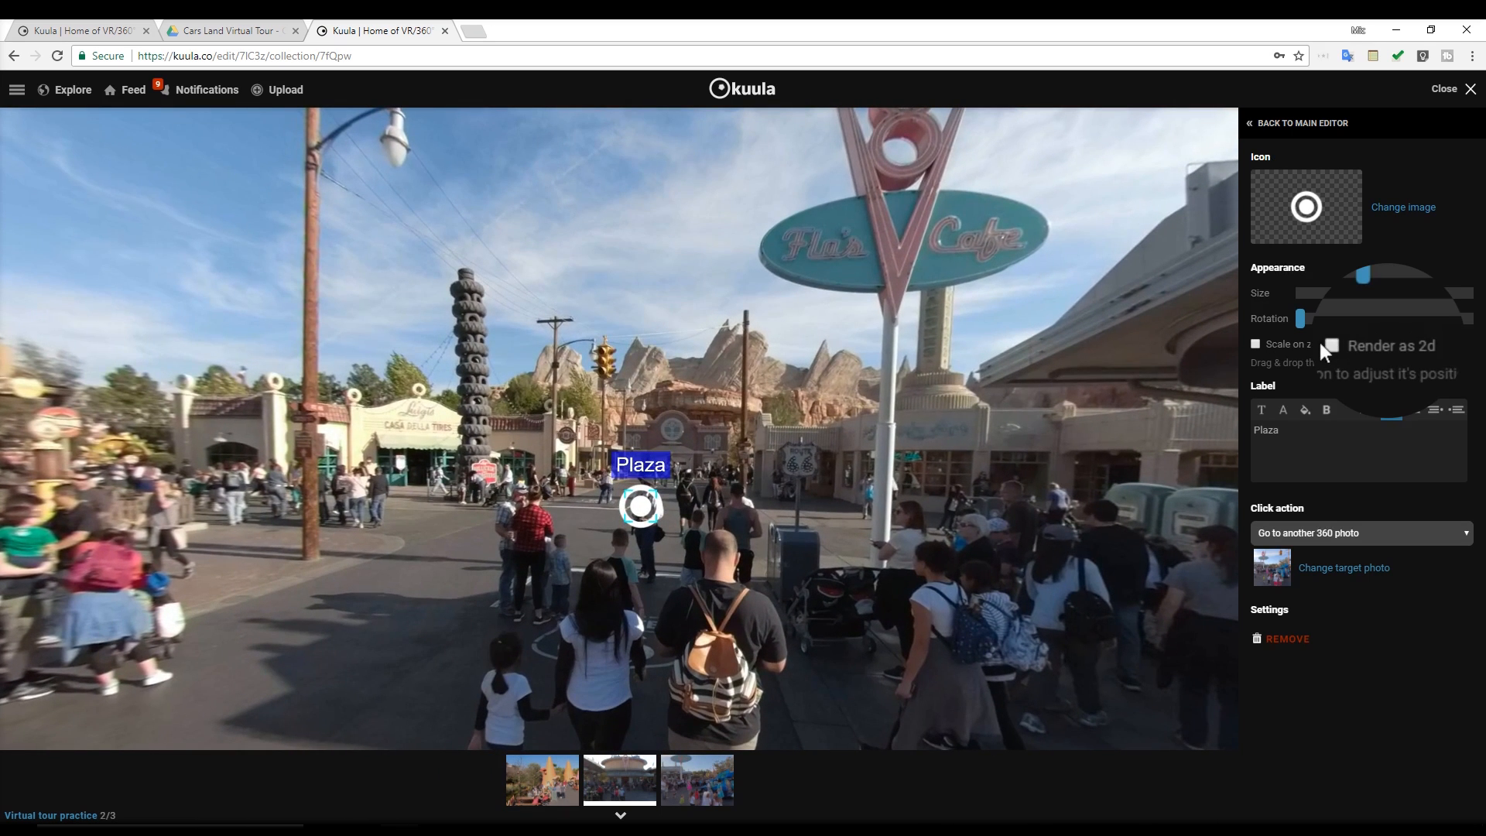
pyautogui.click(1351, 345)
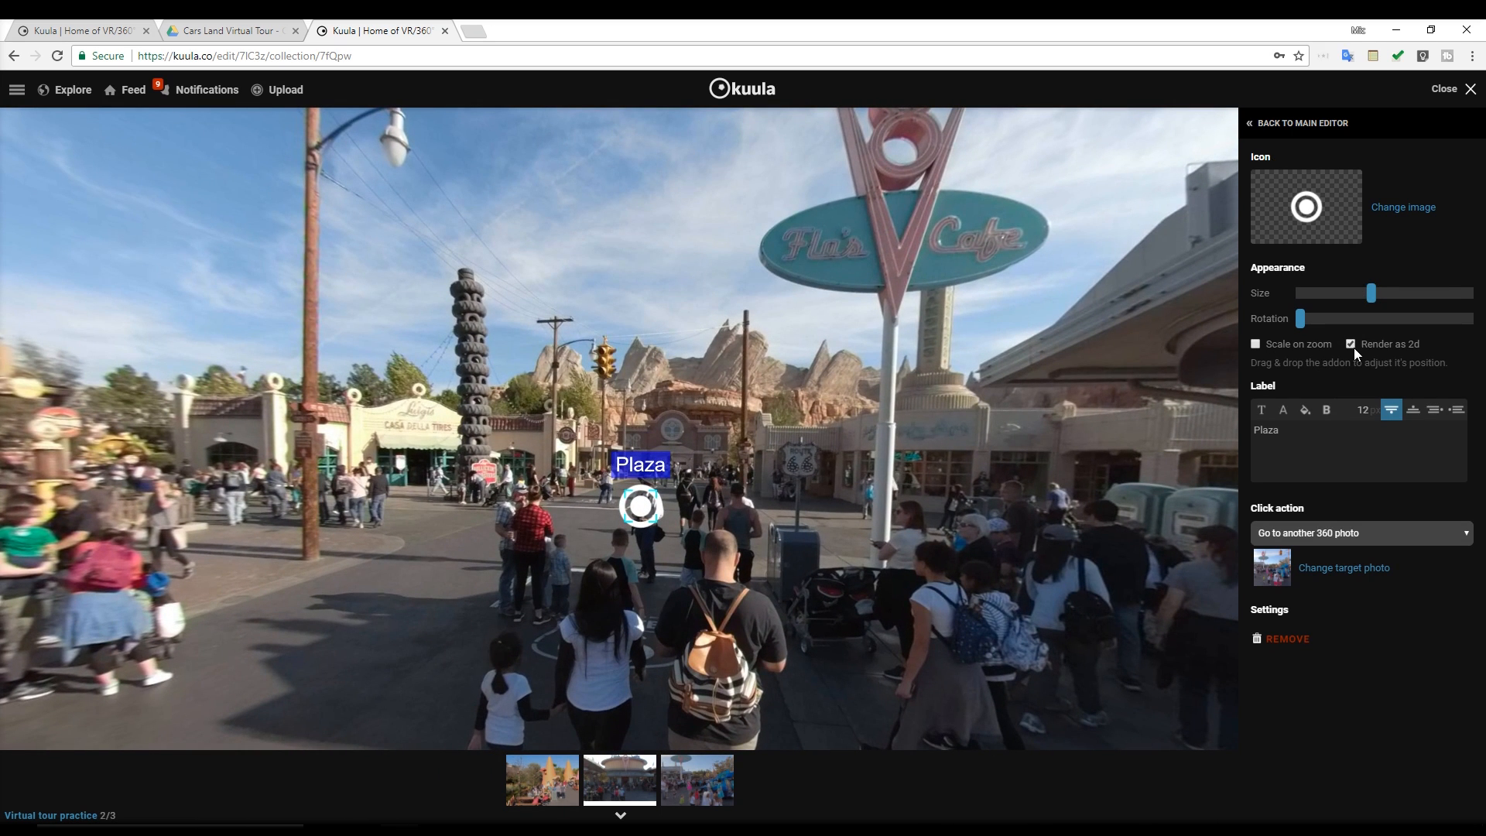
pyautogui.moveTo(606, 589); pyautogui.dragTo(944, 592)
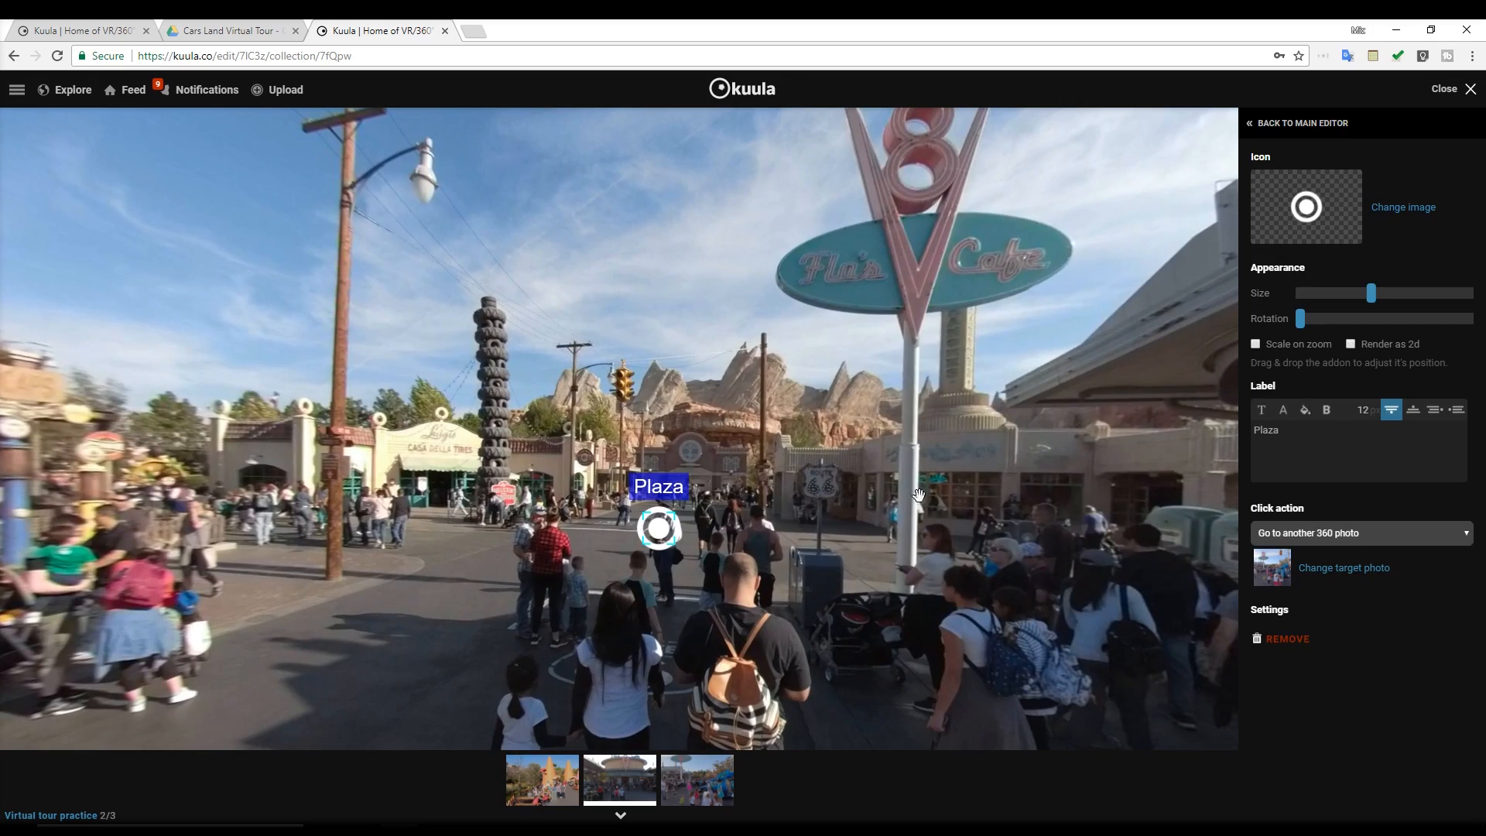
# Turn Render as 2d back on for the Plaza hotspot and return to the main editor
pyautogui.moveTo(539, 634); pyautogui.dragTo(349, 619)
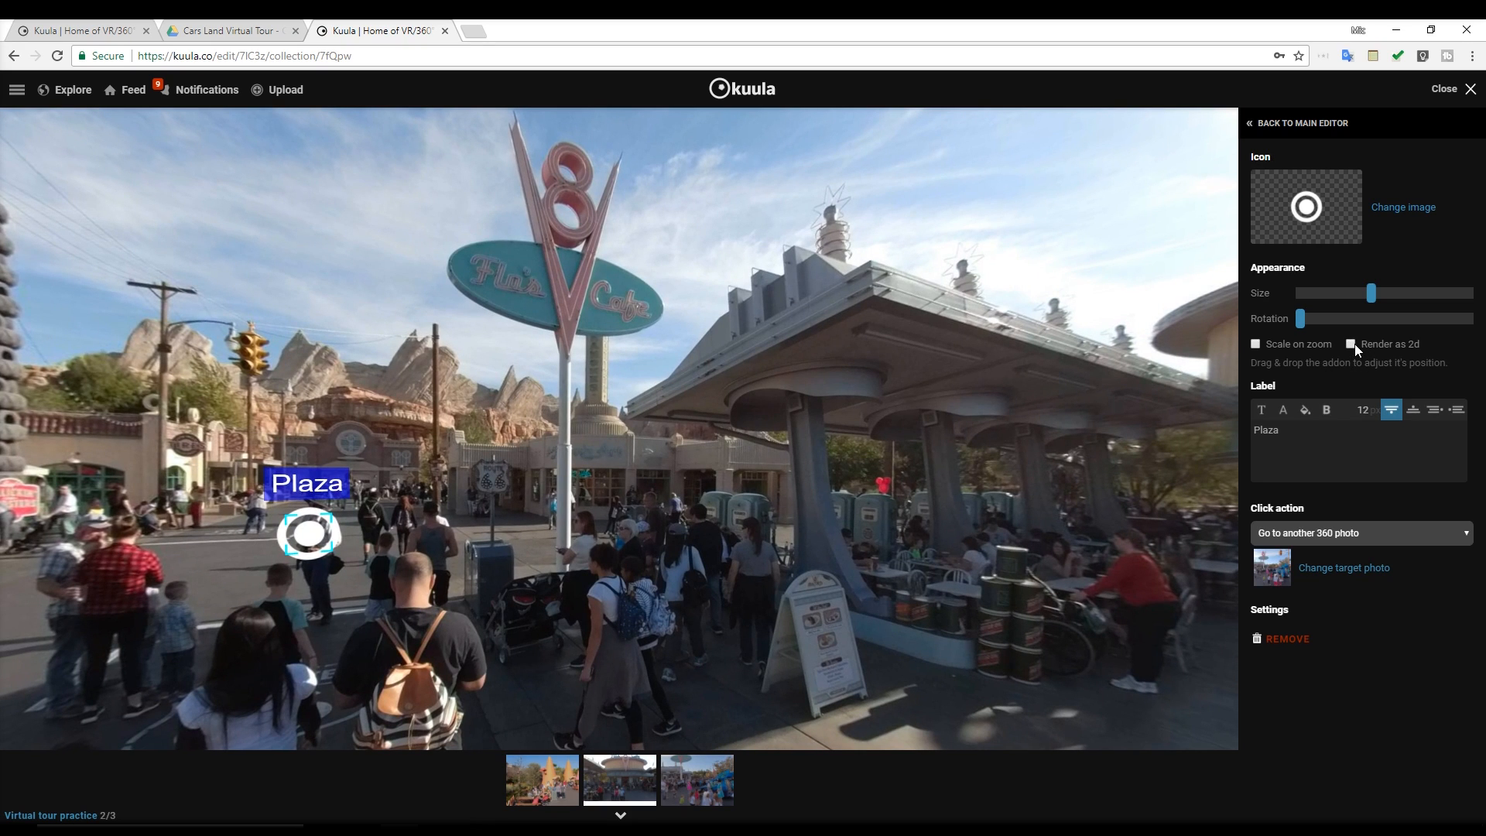
pyautogui.click(1351, 344)
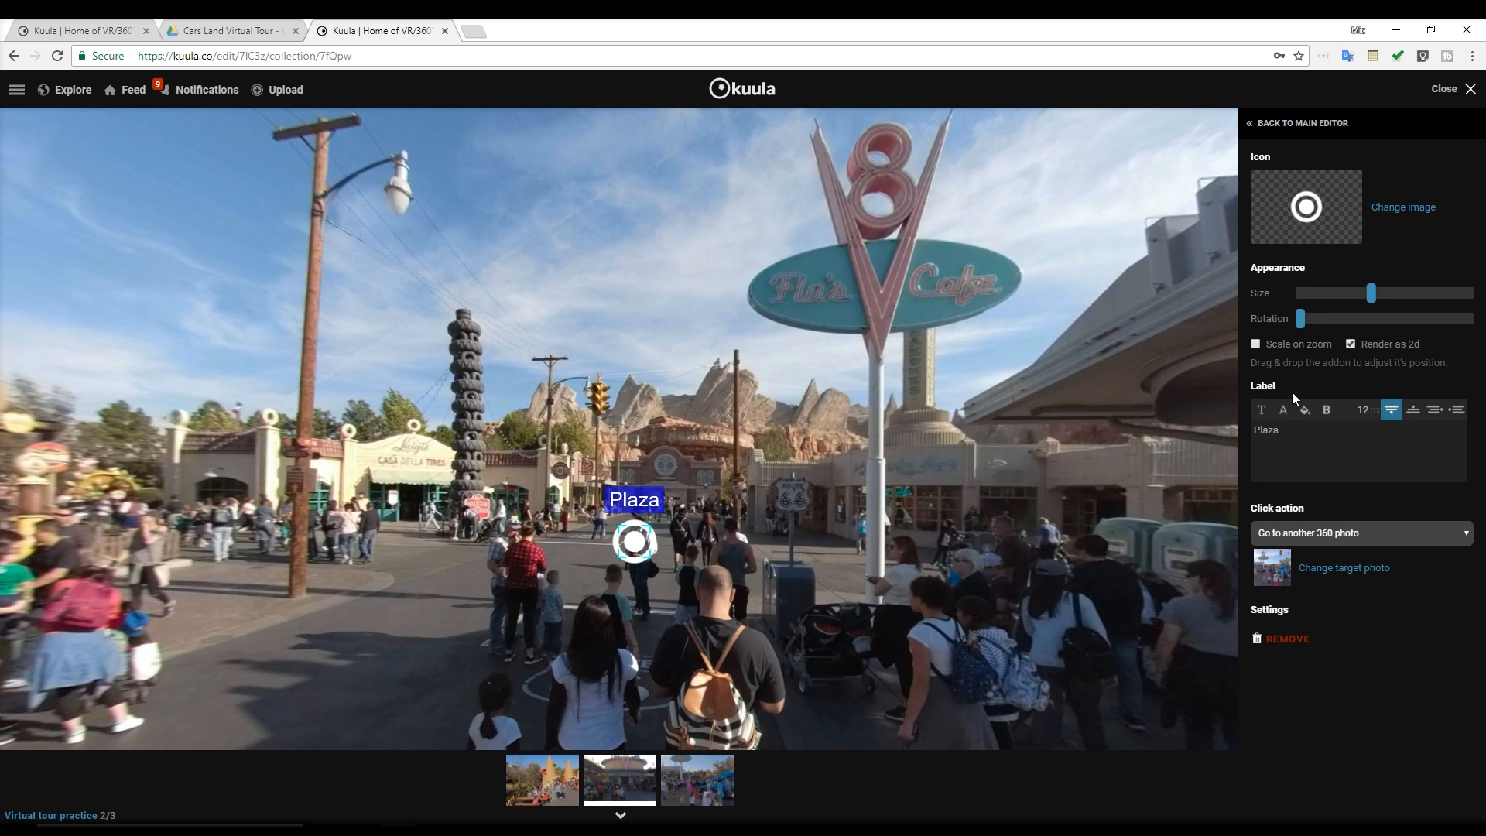
pyautogui.click(1319, 126)
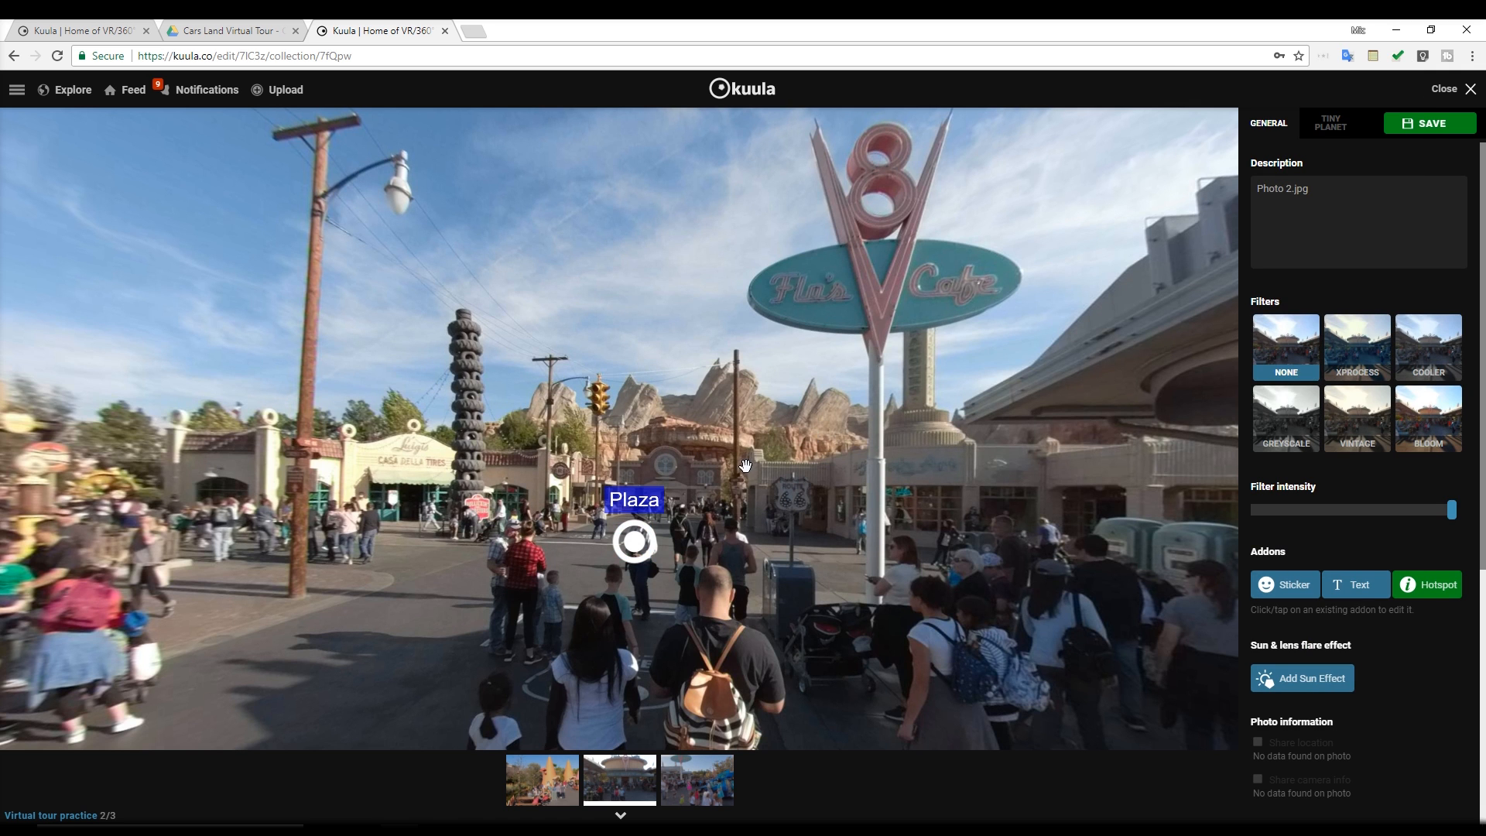
# Add a hotspot near the Cozy Cone Motel entrance and change its icon to the white ring with a solid centre
pyautogui.moveTo(520, 426); pyautogui.dragTo(782, 434)
pyautogui.moveTo(433, 534); pyautogui.dragTo(776, 544)
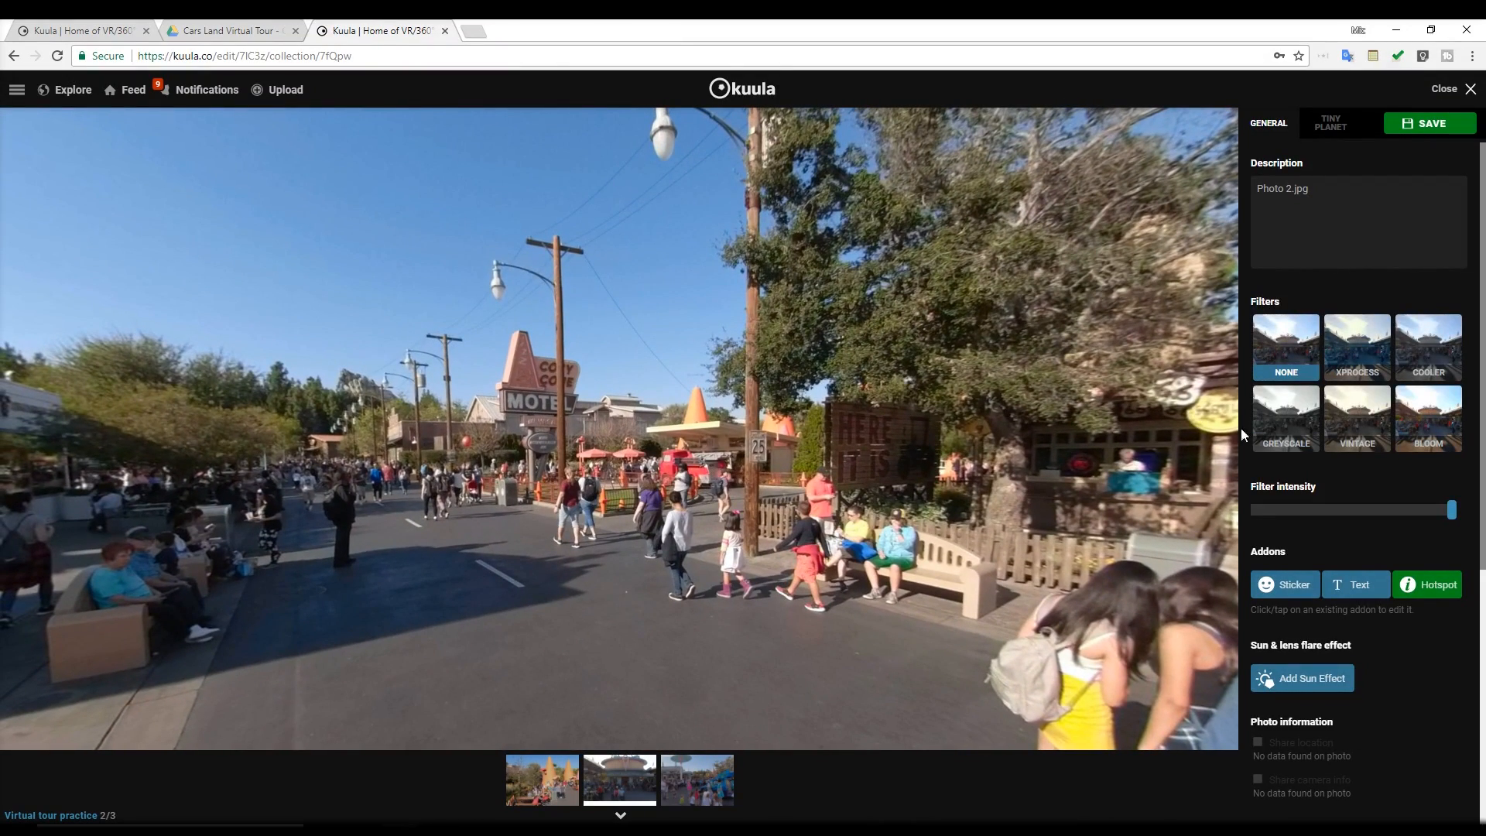
pyautogui.click(1426, 586)
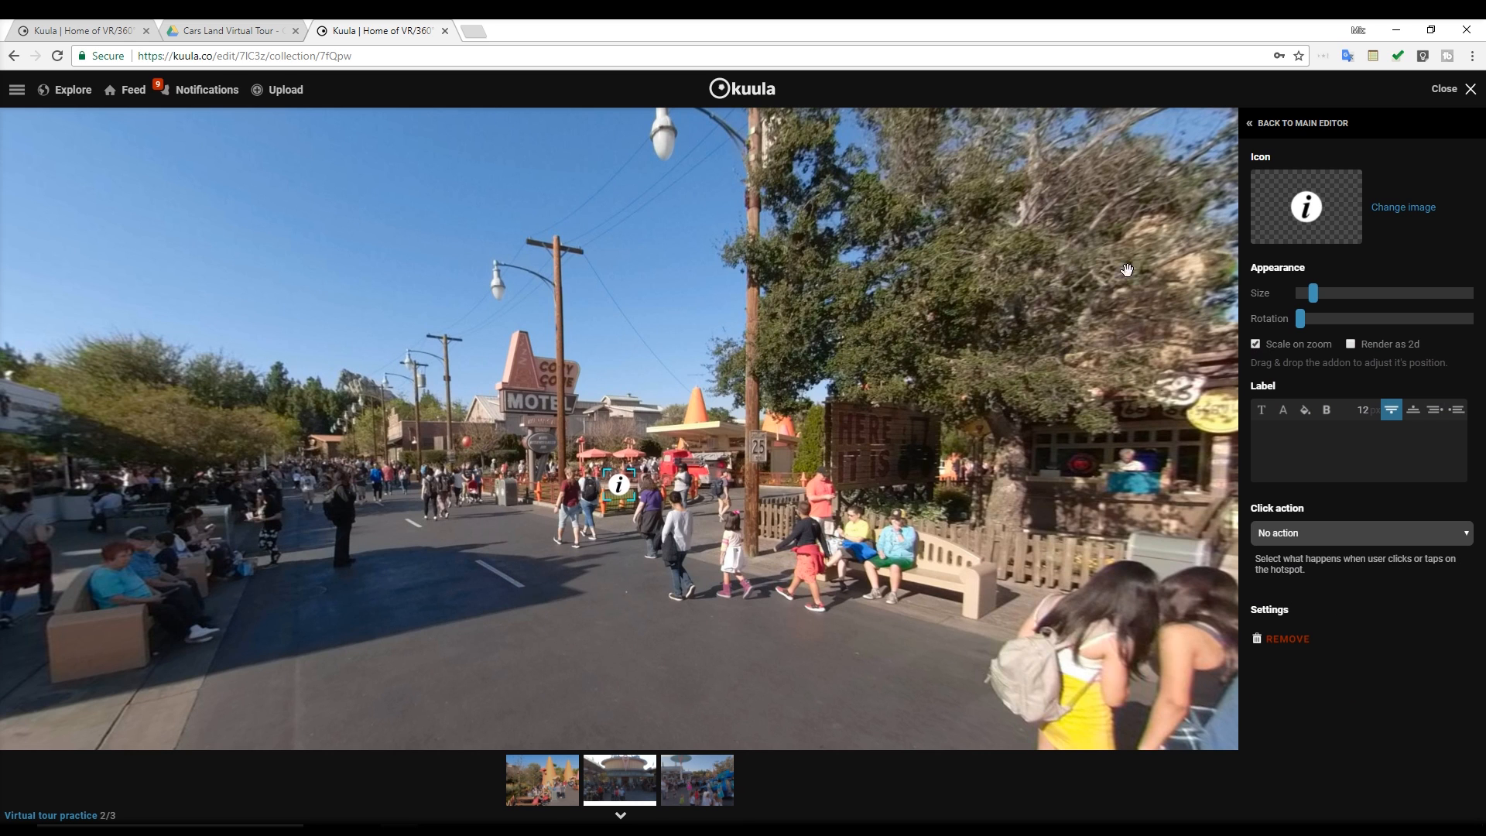
pyautogui.click(1402, 207)
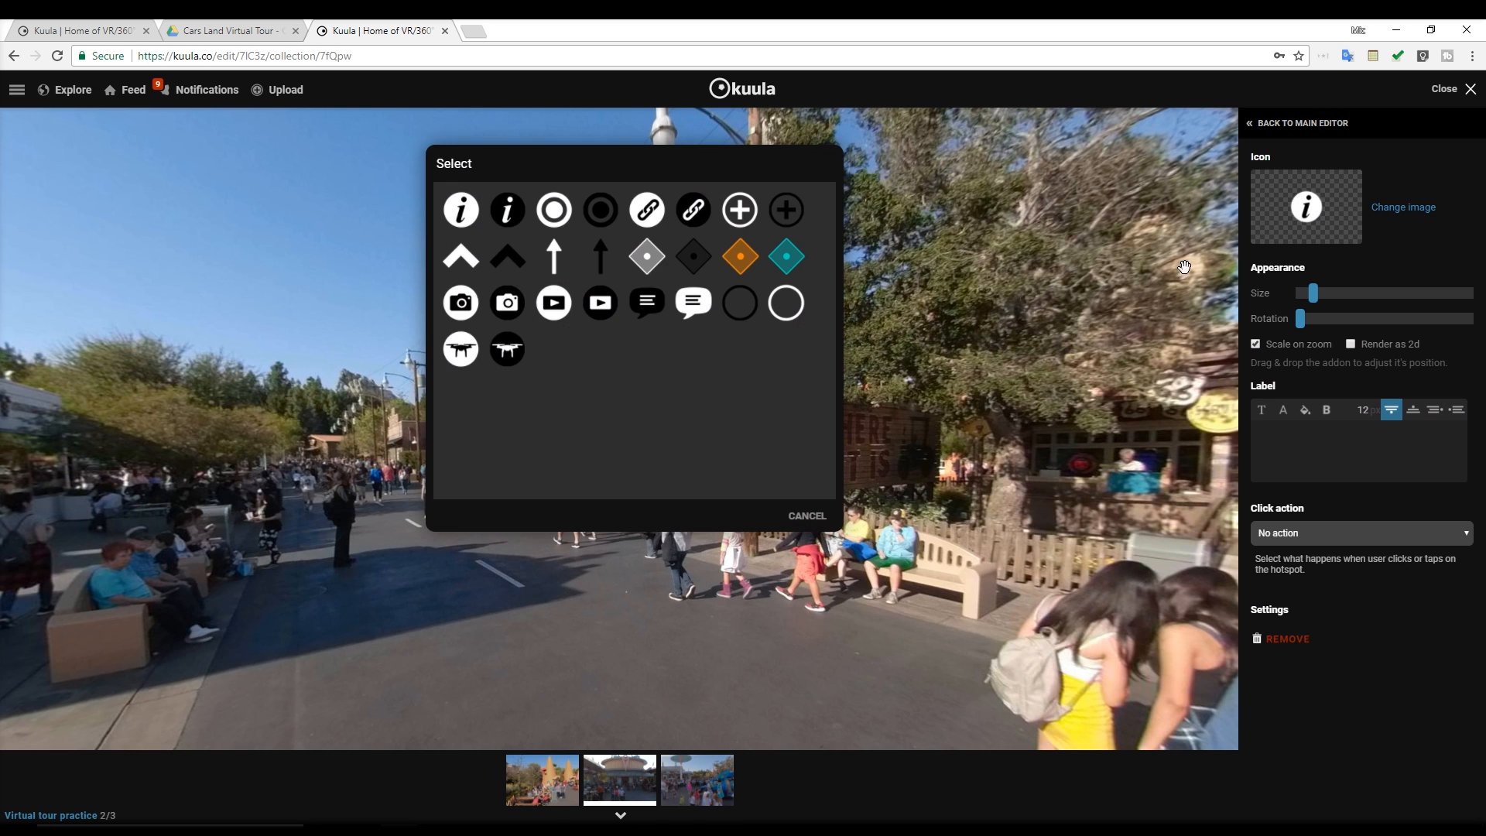
pyautogui.click(553, 210)
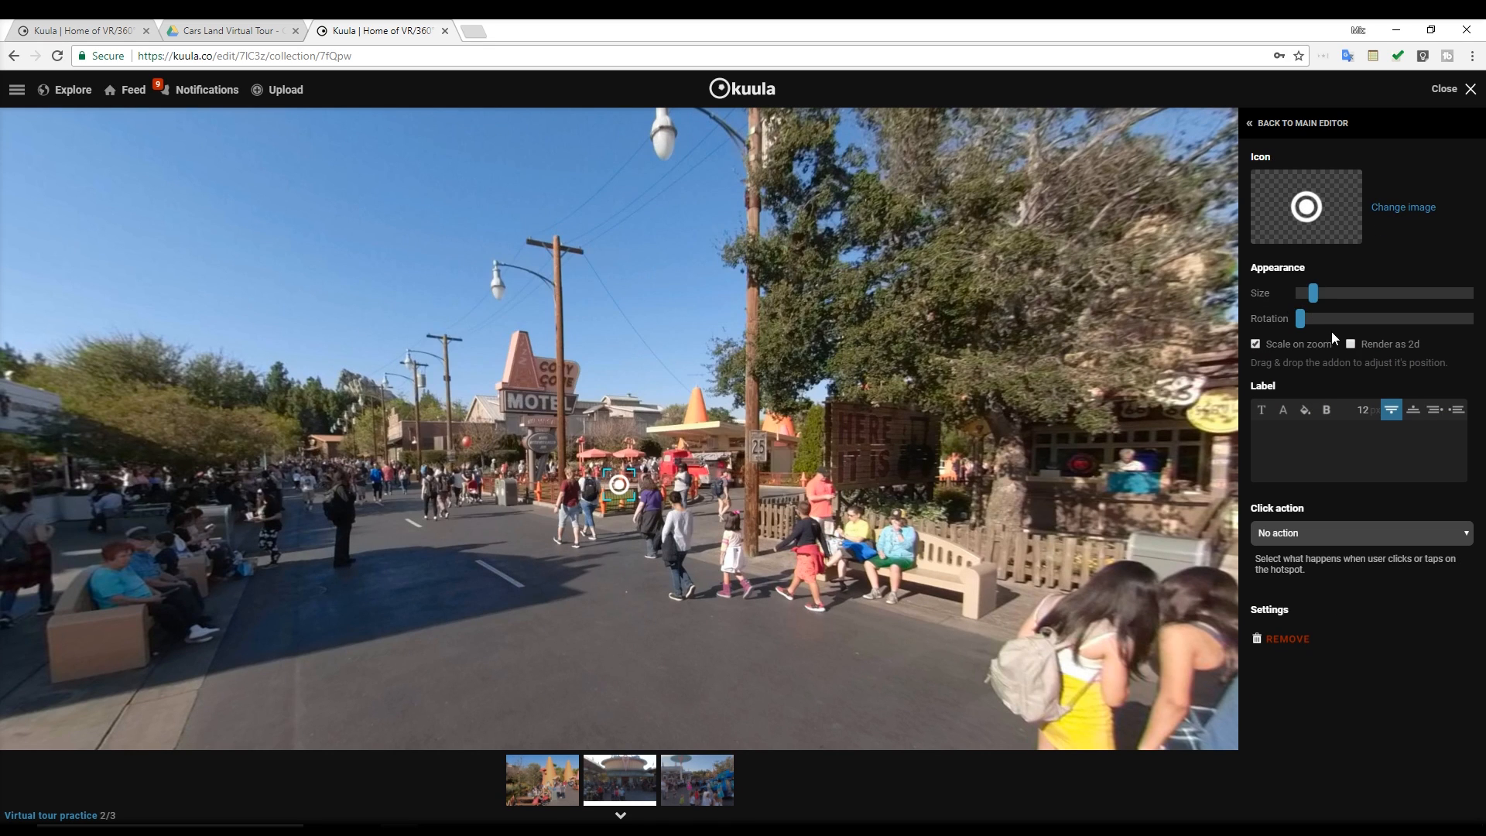
# Turn off Scale on zoom, turn on Render as 2d and label the new hotspot "Cozy Cone Motel"
pyautogui.click(1256, 346)
pyautogui.write('Cozy Cone Motel')
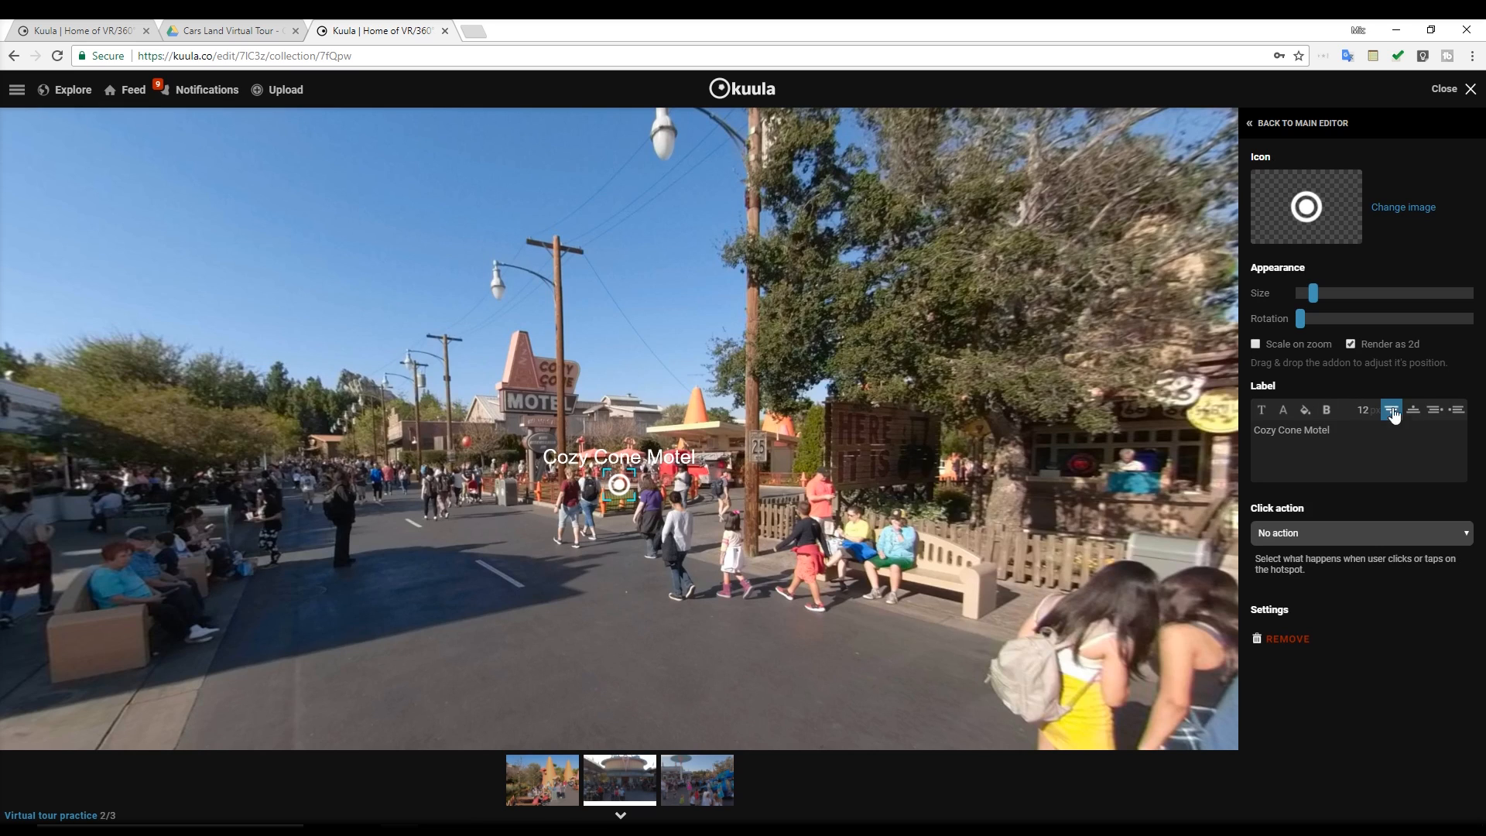
# Set the Cozy Cone Motel hotspot's click action to Go to another 360 photo, targeting the orange cones photo in the collection
pyautogui.click(1360, 531)
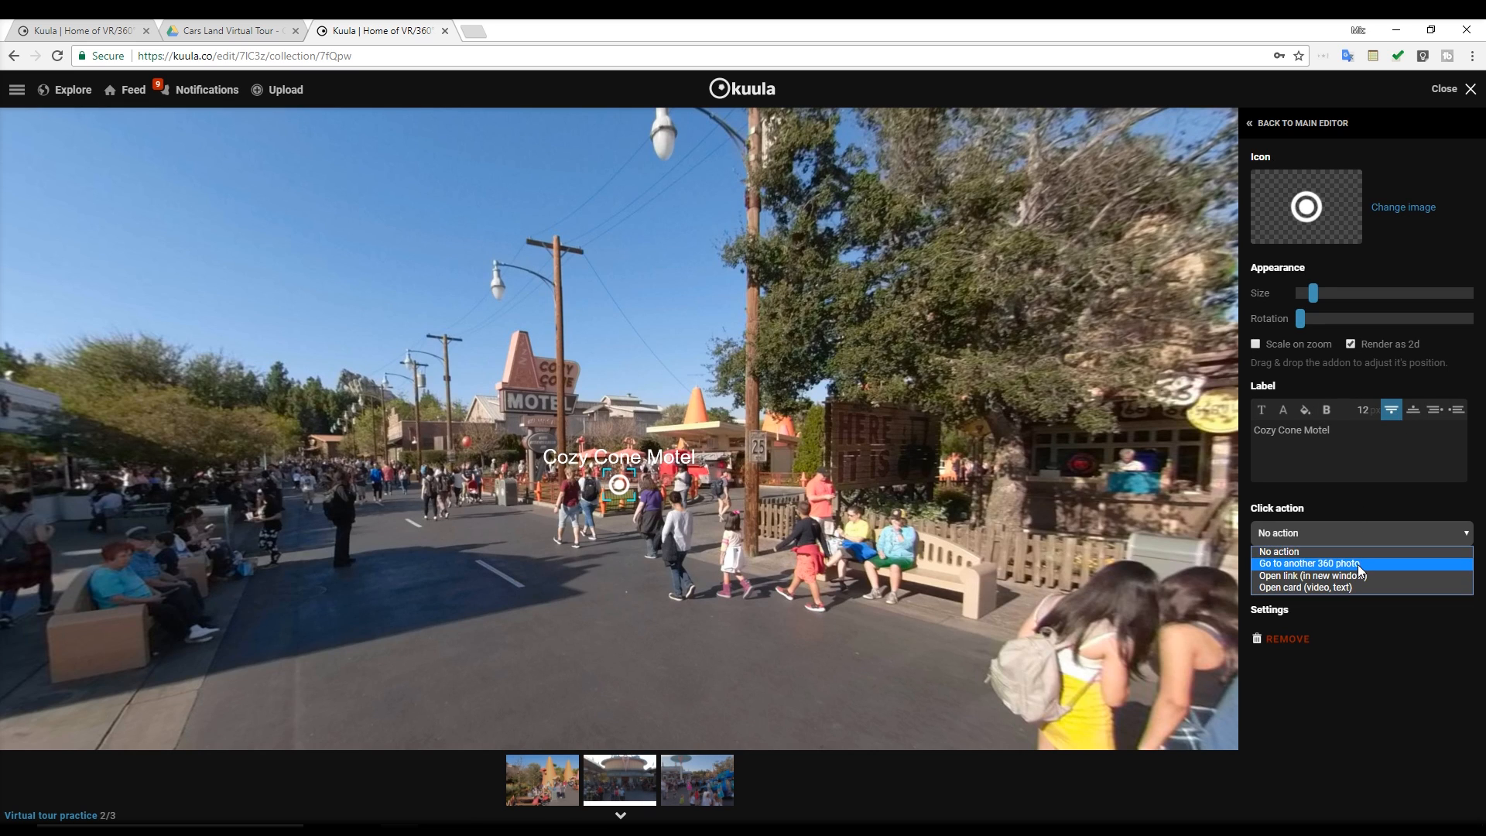
pyautogui.click(1360, 564)
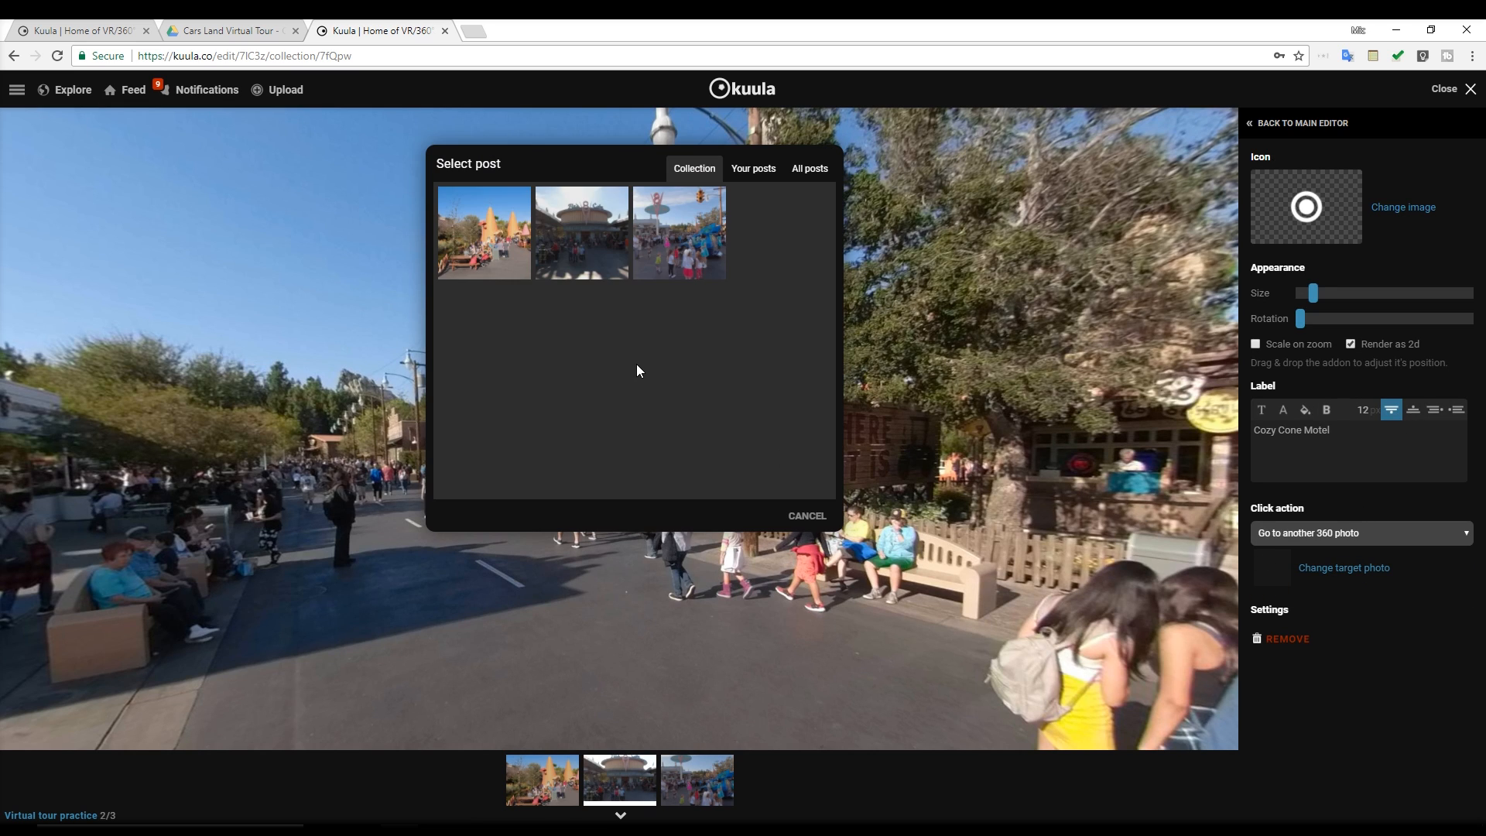
pyautogui.click(493, 226)
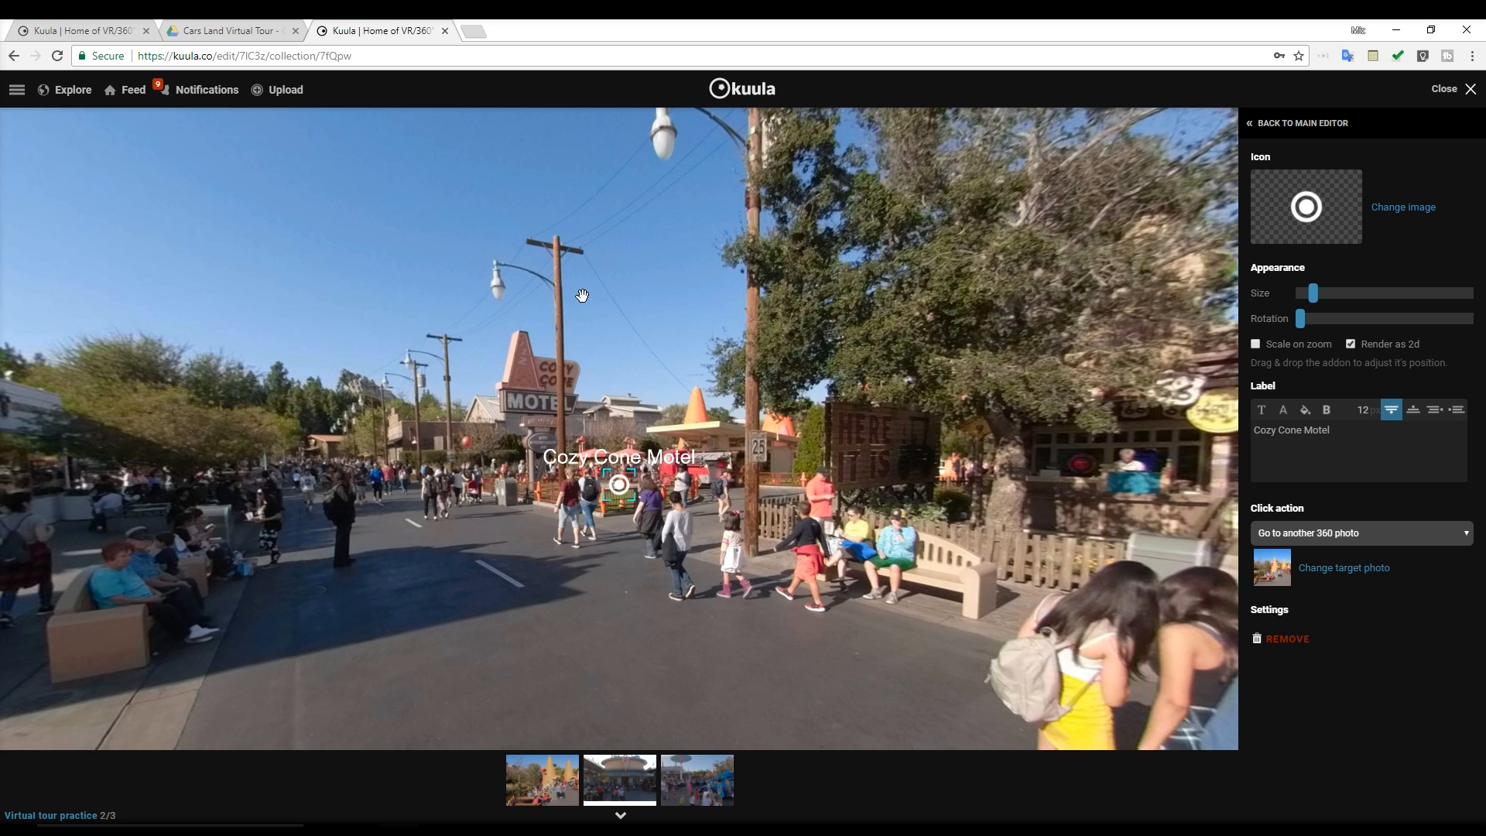
# Give the Cozy Cone Motel label an orange background with alpha reduced to about half
pyautogui.click(1303, 408)
pyautogui.click(760, 421)
pyautogui.click(692, 499)
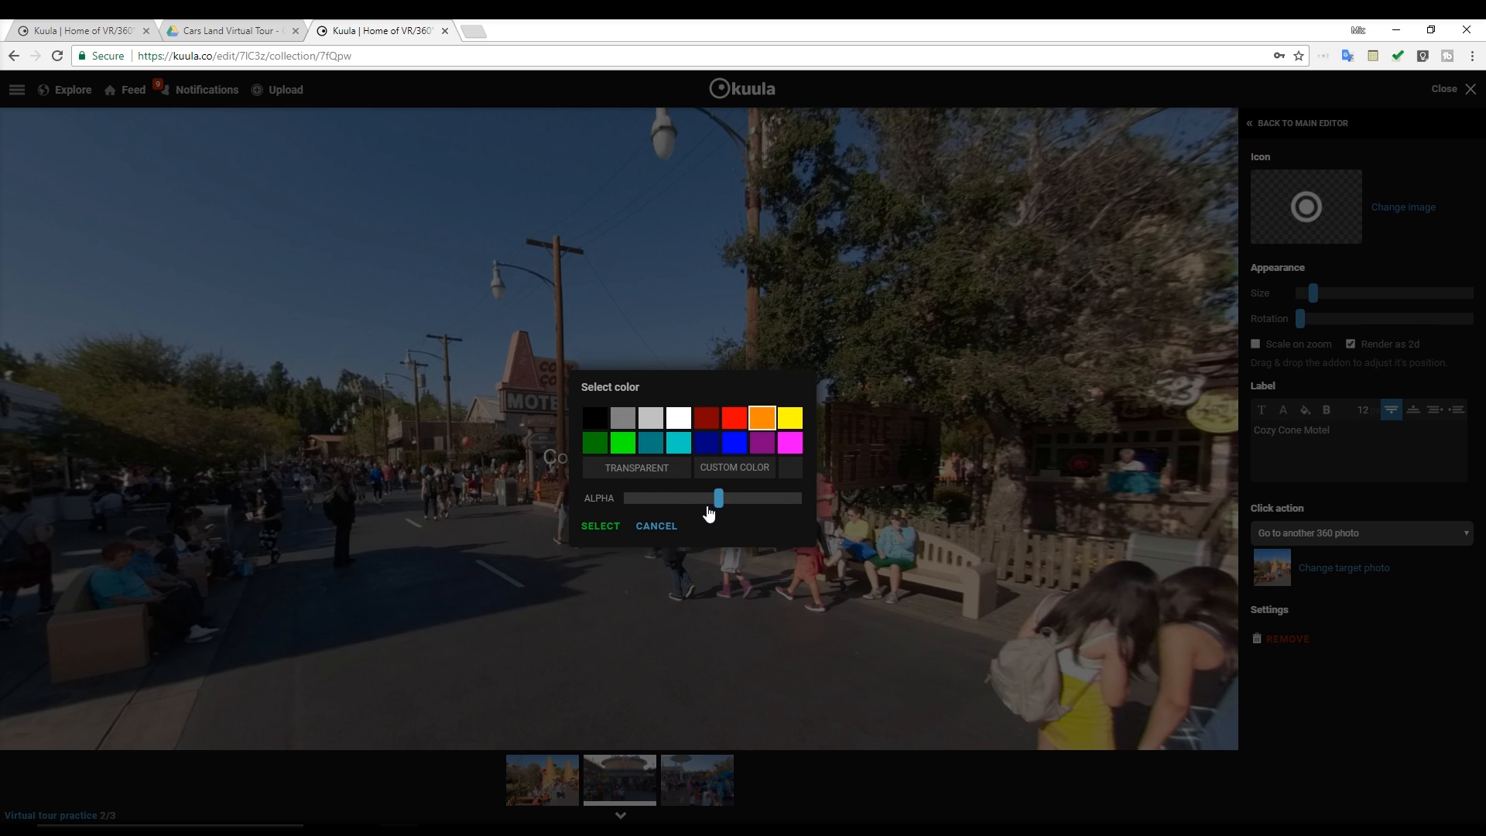
pyautogui.click(602, 525)
pyautogui.moveTo(677, 529); pyautogui.dragTo(748, 526)
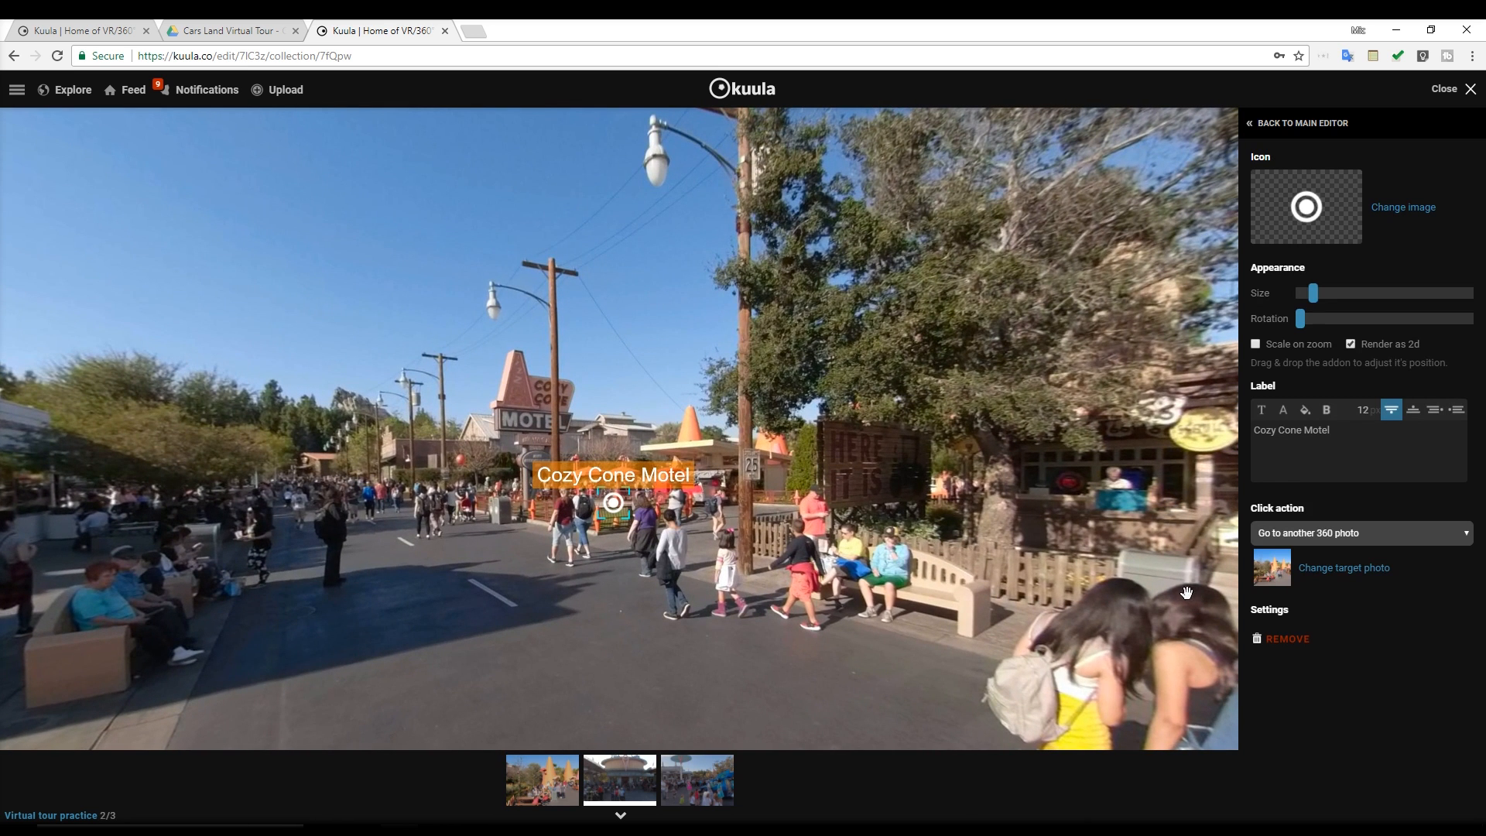
# Review the available click actions without changing the current one, save Photo 2.jpg and close the editor
pyautogui.click(1334, 532)
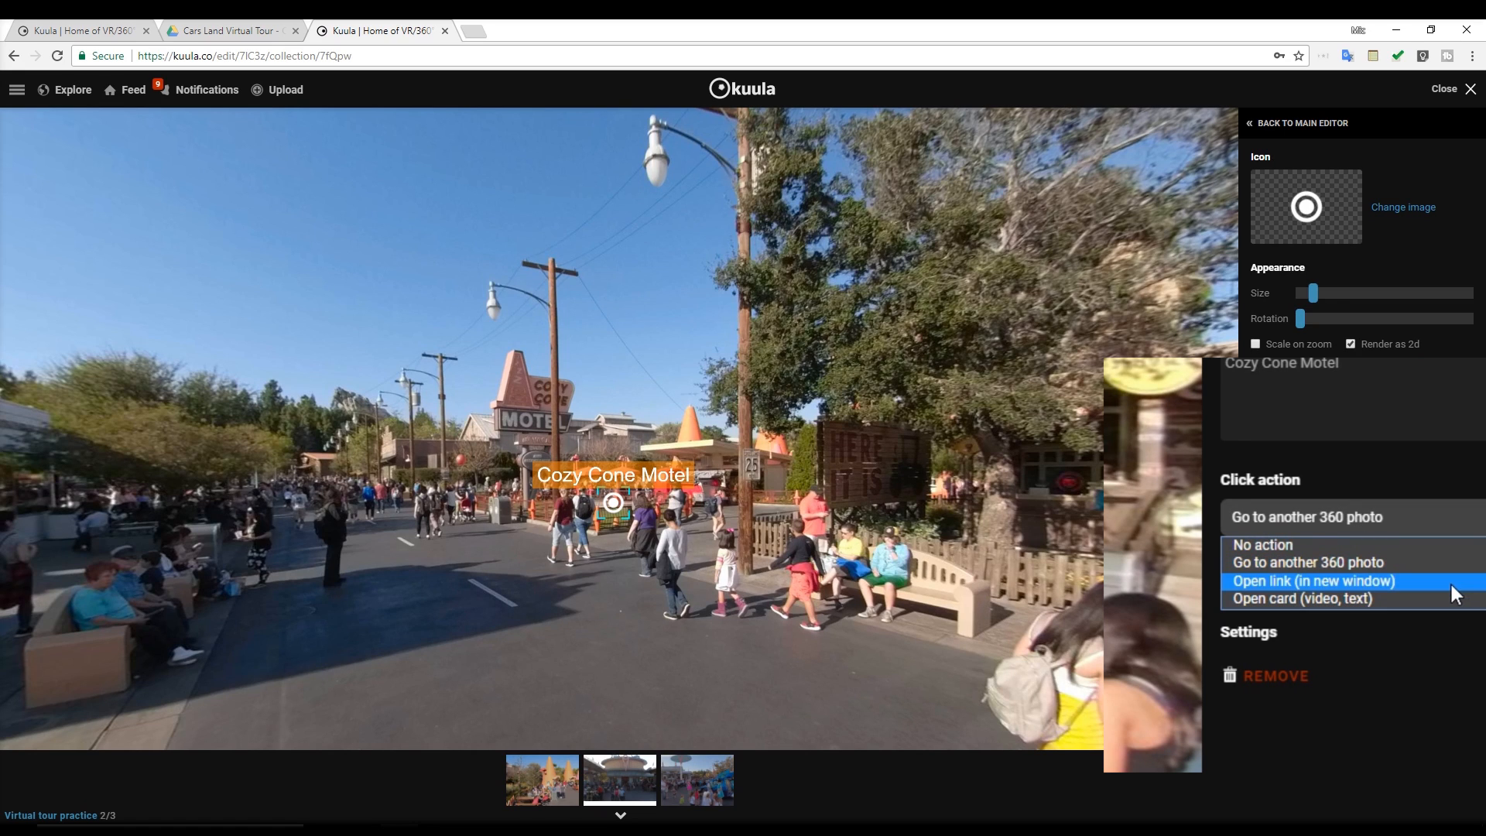
pyautogui.click(855, 580)
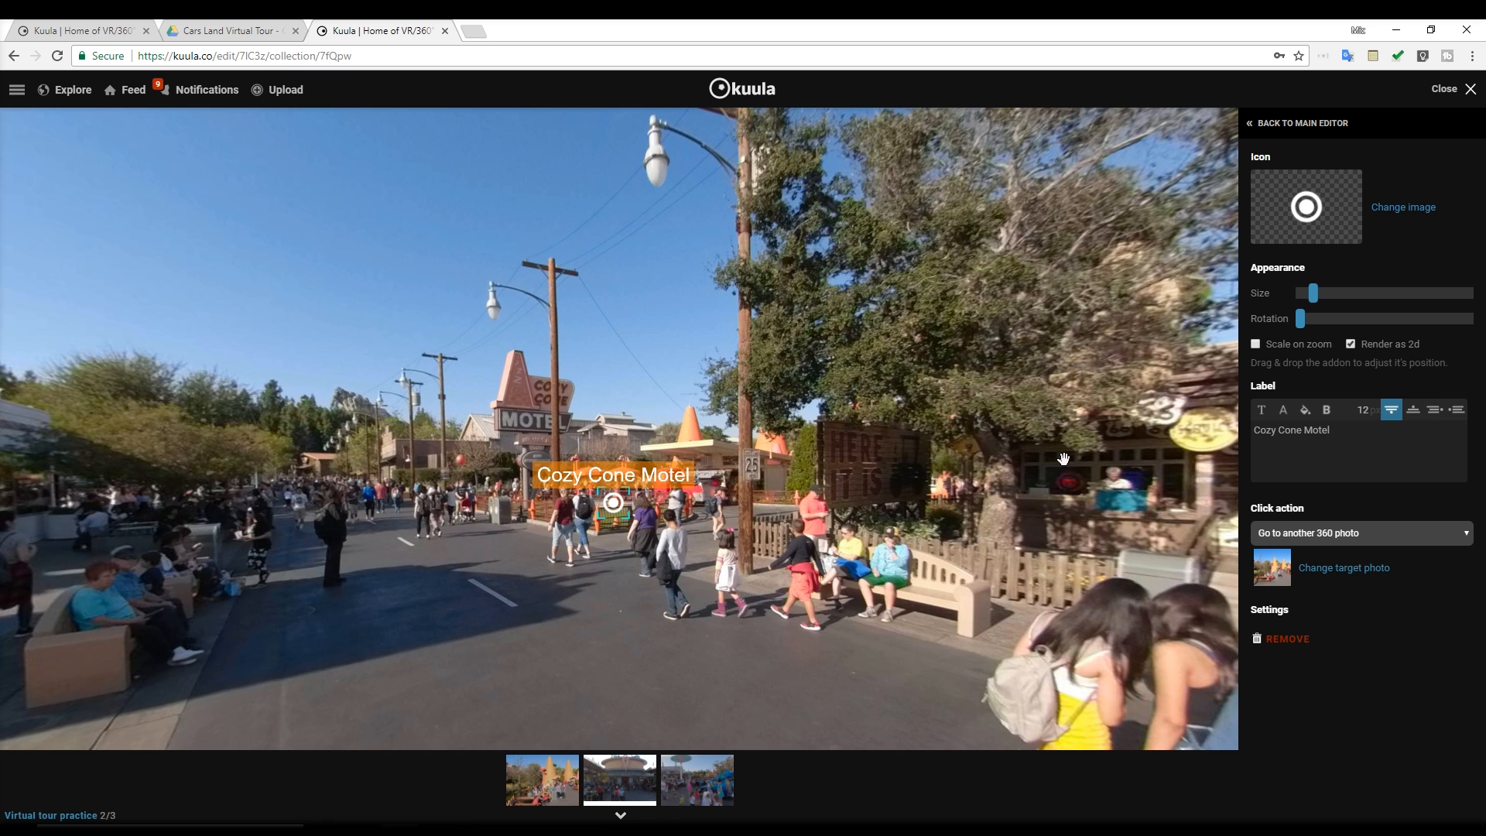
pyautogui.click(1300, 127)
pyautogui.moveTo(807, 444); pyautogui.dragTo(752, 447)
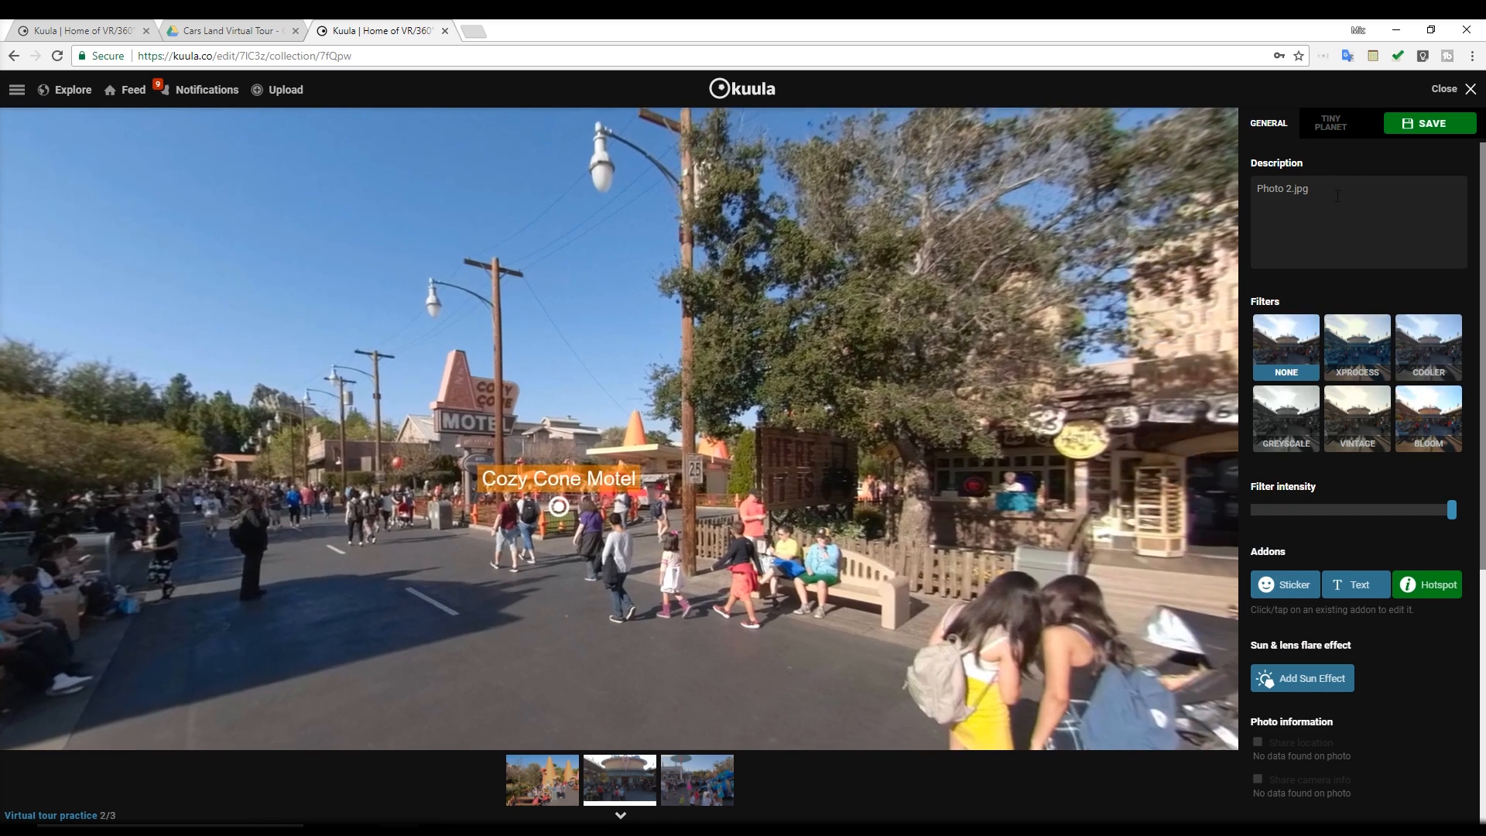
pyautogui.click(1467, 126)
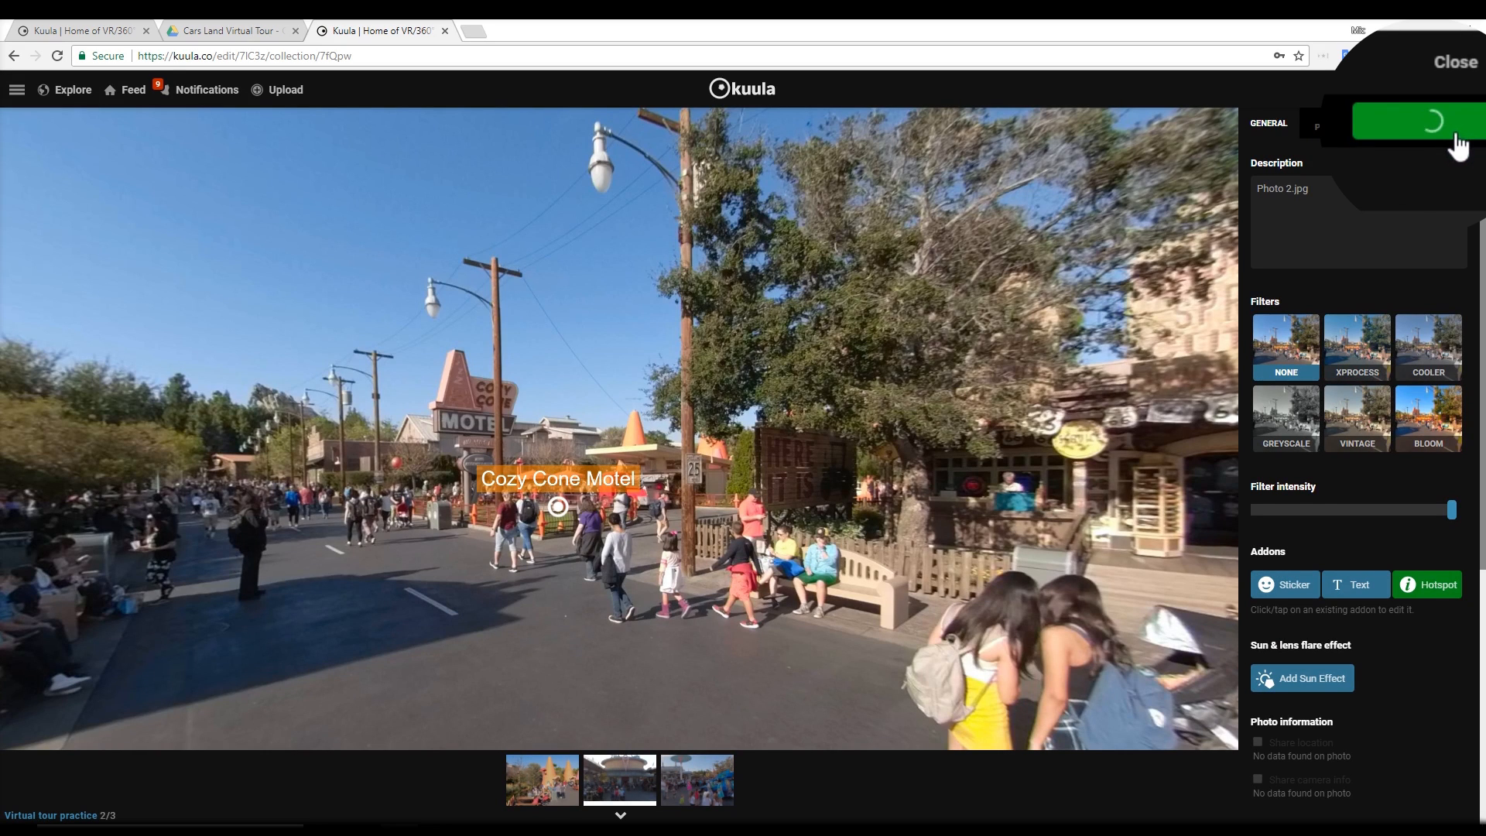
pyautogui.click(1455, 88)
# Check the Plaza and Cozy Cone Motel hotspots in the saved photo and follow the Cozy Cone Motel one
pyautogui.moveTo(620, 503); pyautogui.dragTo(1035, 531)
pyautogui.moveTo(689, 576); pyautogui.dragTo(906, 593)
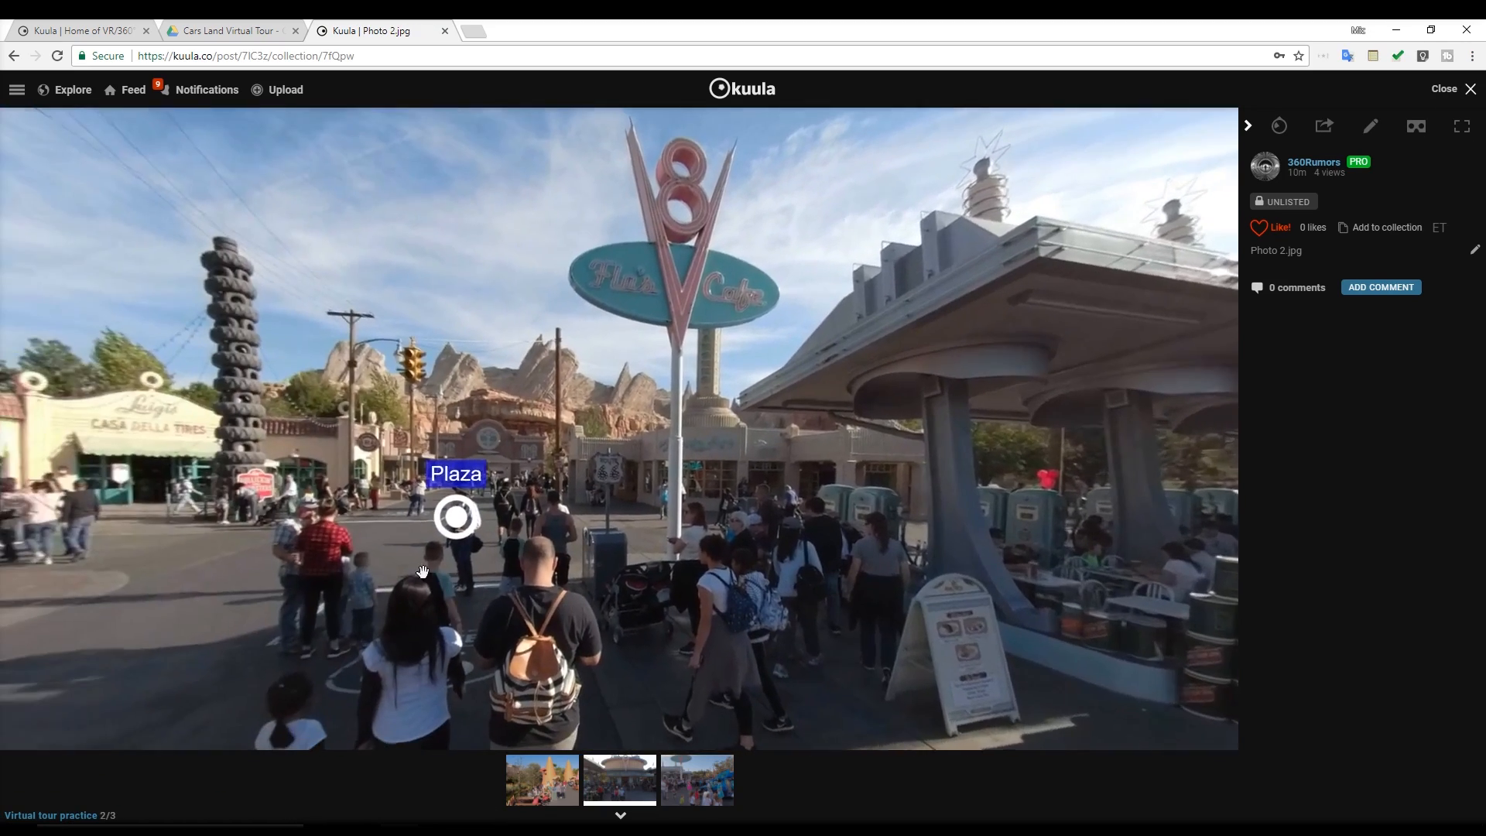
pyautogui.moveTo(875, 528); pyautogui.dragTo(1065, 536)
pyautogui.moveTo(541, 614); pyautogui.dragTo(1167, 630)
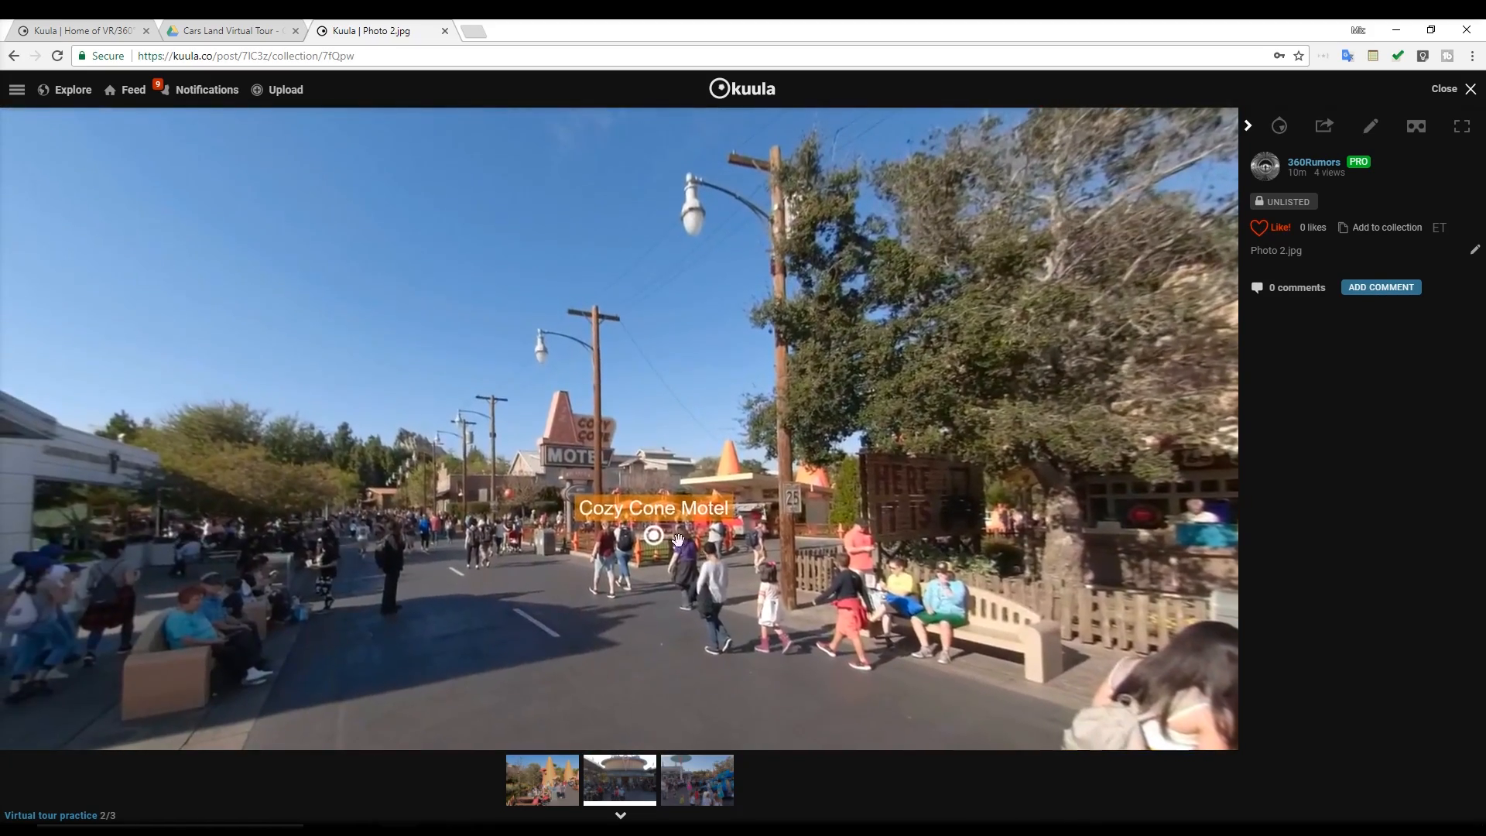
pyautogui.click(654, 534)
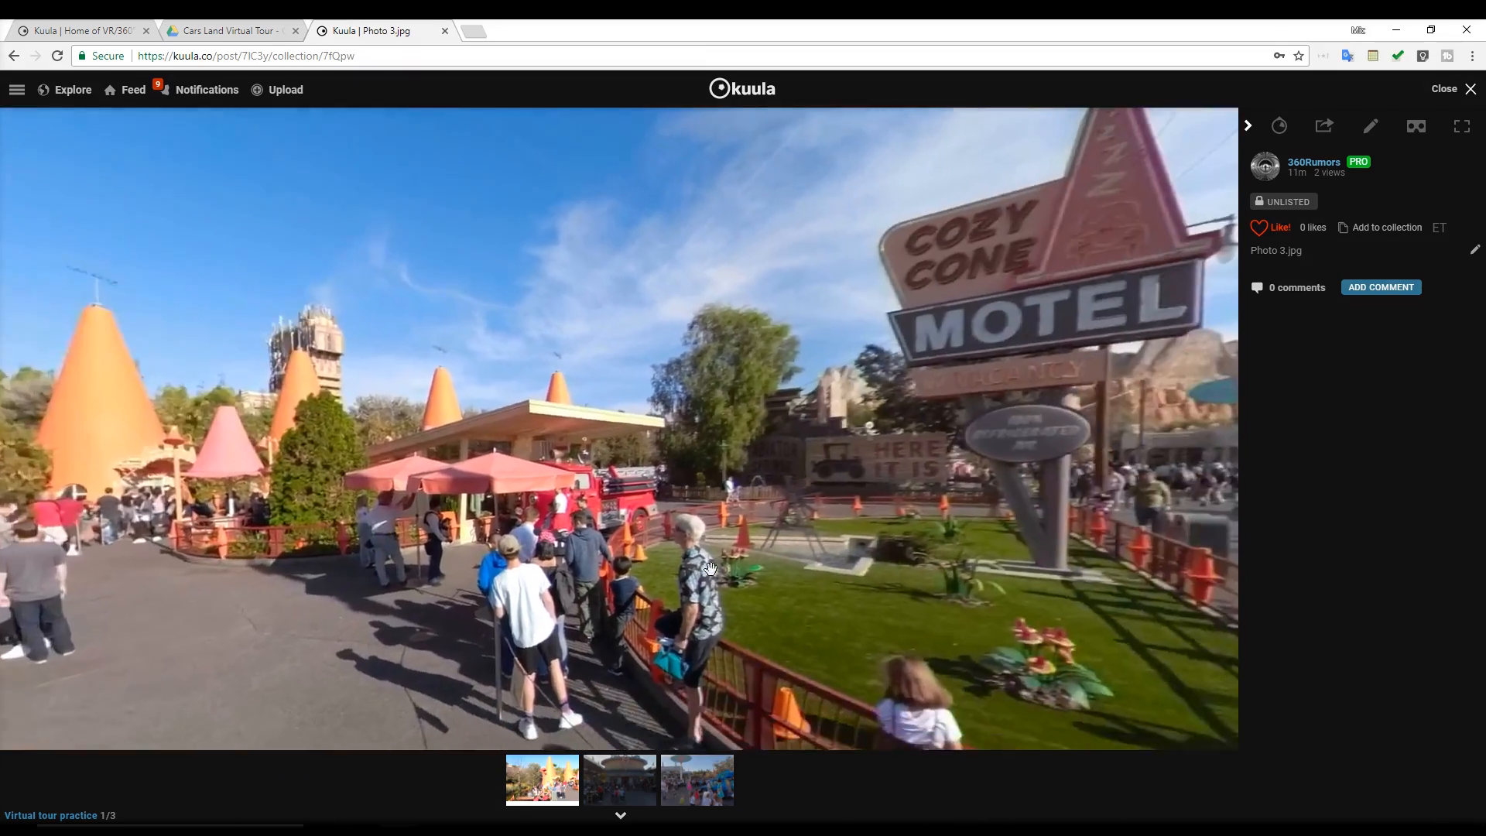
# Open Photo 3.jpg for editing and add a white ring hotspot beside the motel sign, towards Flo's V8 Cafe
pyautogui.moveTo(709, 569); pyautogui.dragTo(463, 595)
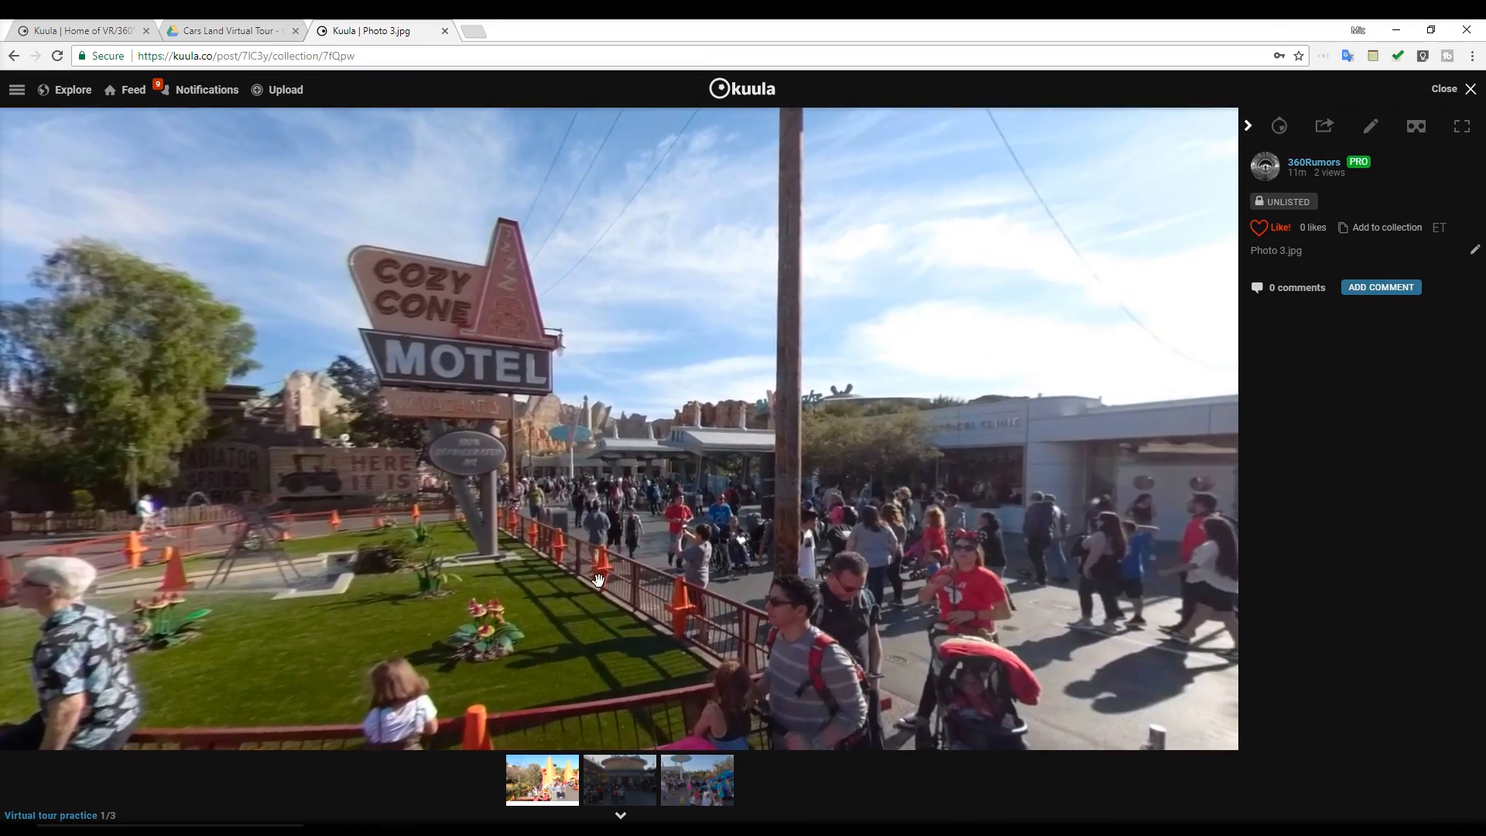
pyautogui.moveTo(609, 595); pyautogui.dragTo(548, 607)
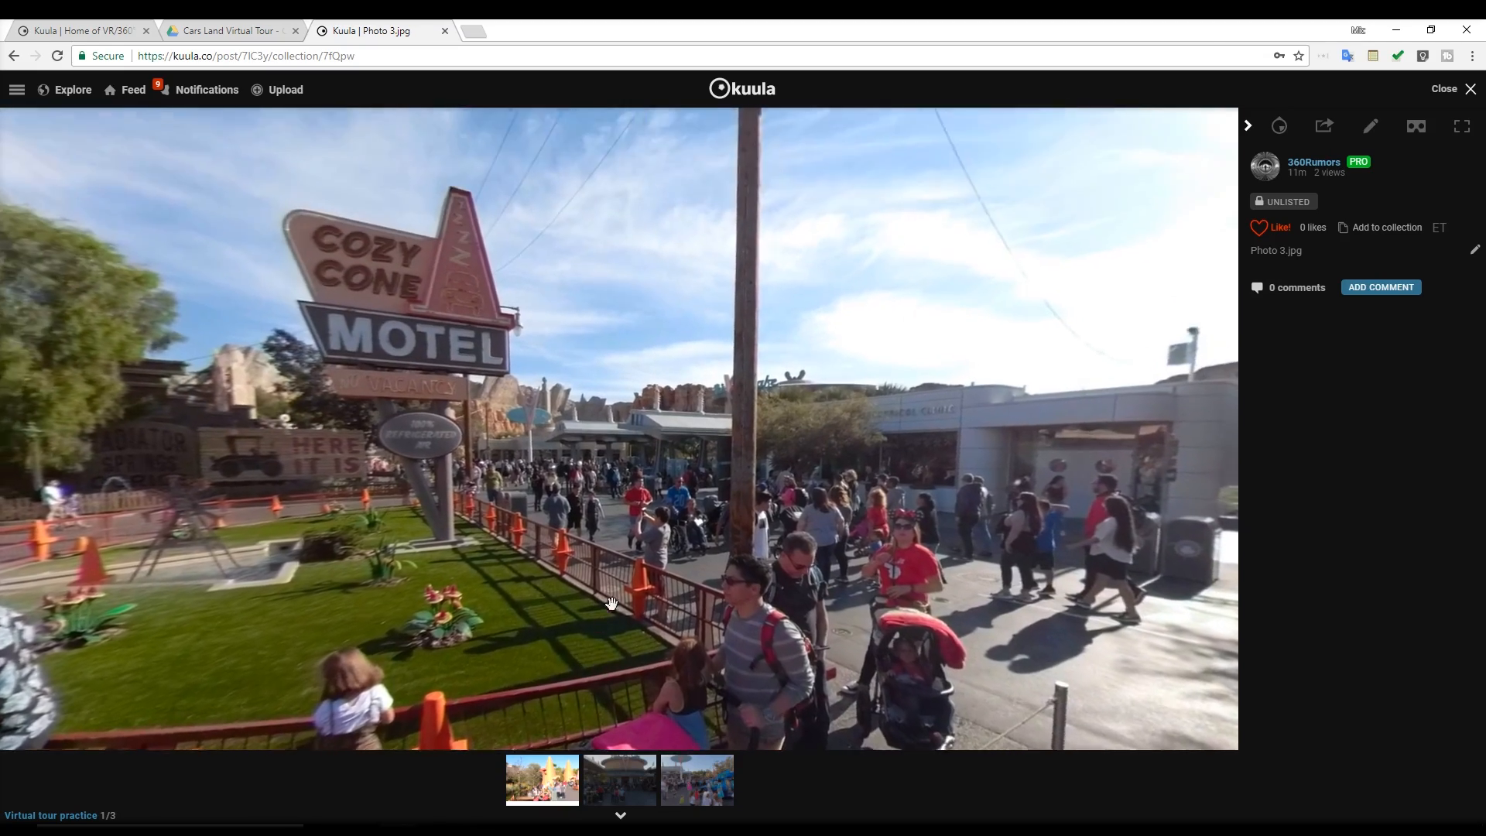
pyautogui.click(1367, 122)
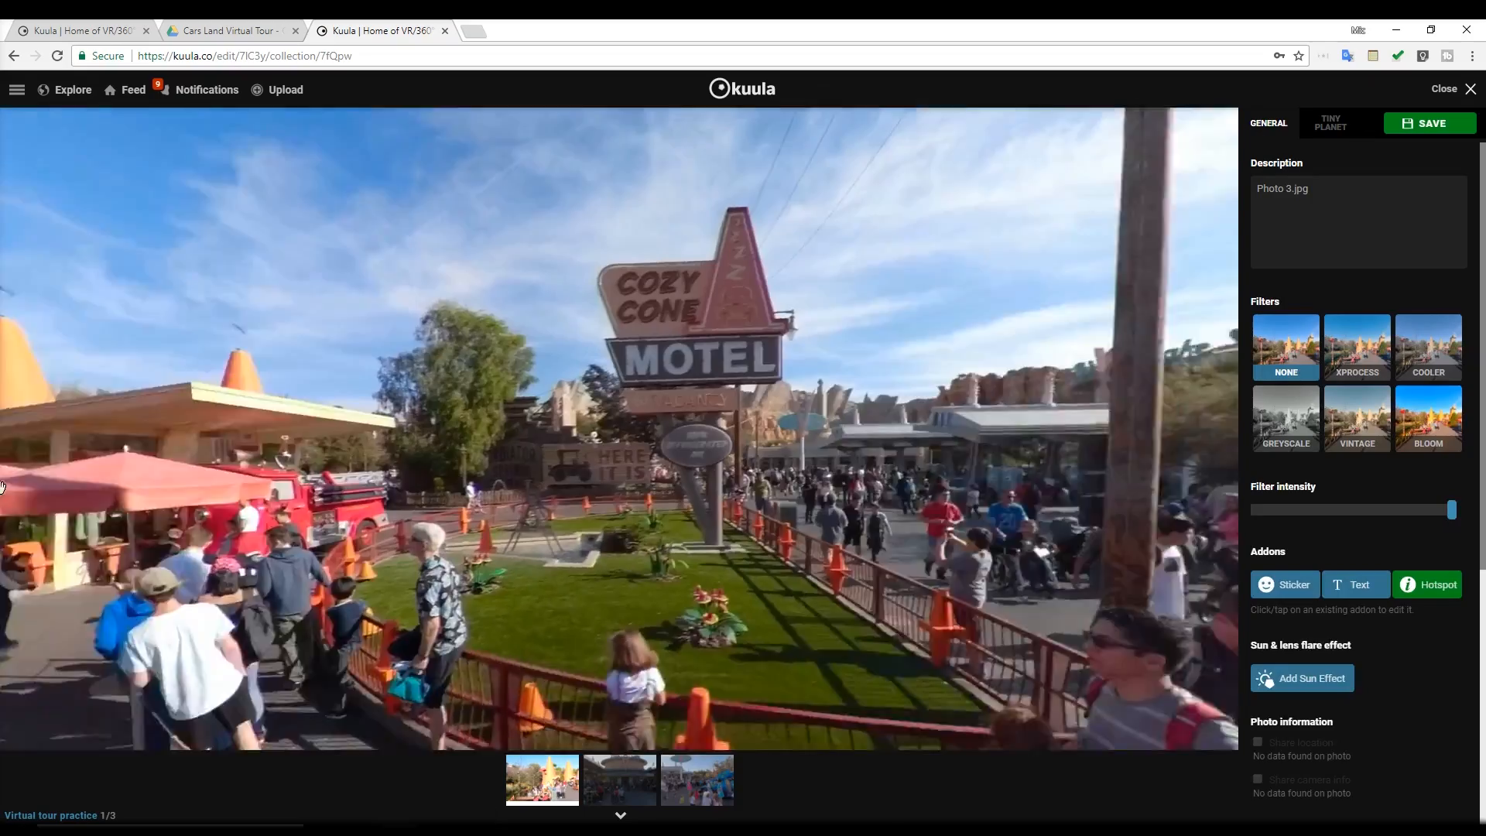
pyautogui.click(1405, 208)
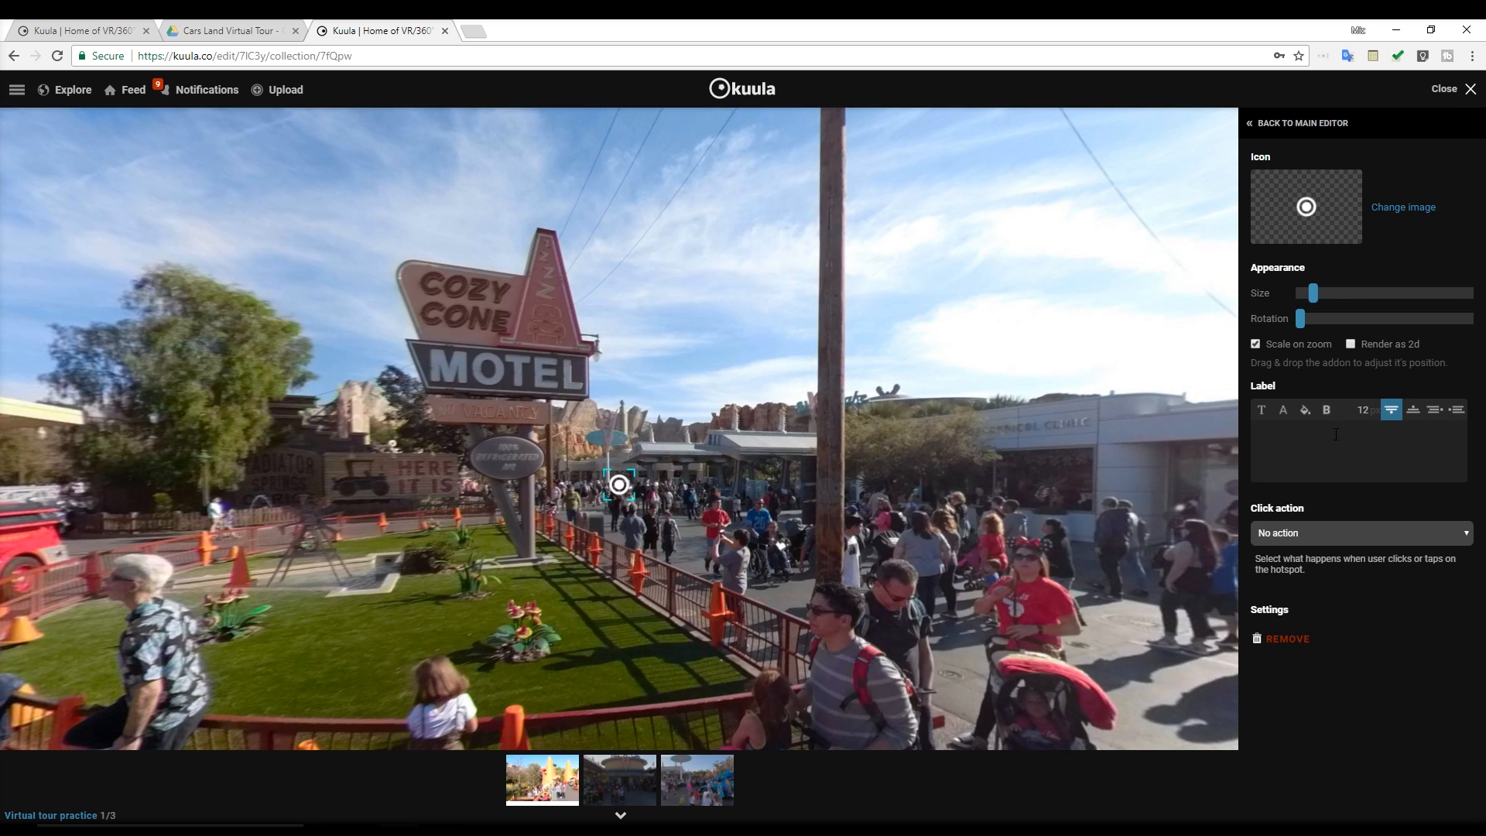
# Label the hotspot "Flo's V8 Cafe" and set it to Go to another 360 photo, targeting the cafe photo
pyautogui.click(1345, 531)
pyautogui.click(1333, 566)
pyautogui.click(675, 239)
pyautogui.click(1343, 568)
pyautogui.click(596, 239)
# Give the Flo's V8 Cafe label in Photo 3.jpg a translucent teal background and return to the main editor
pyautogui.click(1304, 410)
pyautogui.click(669, 442)
pyautogui.click(604, 524)
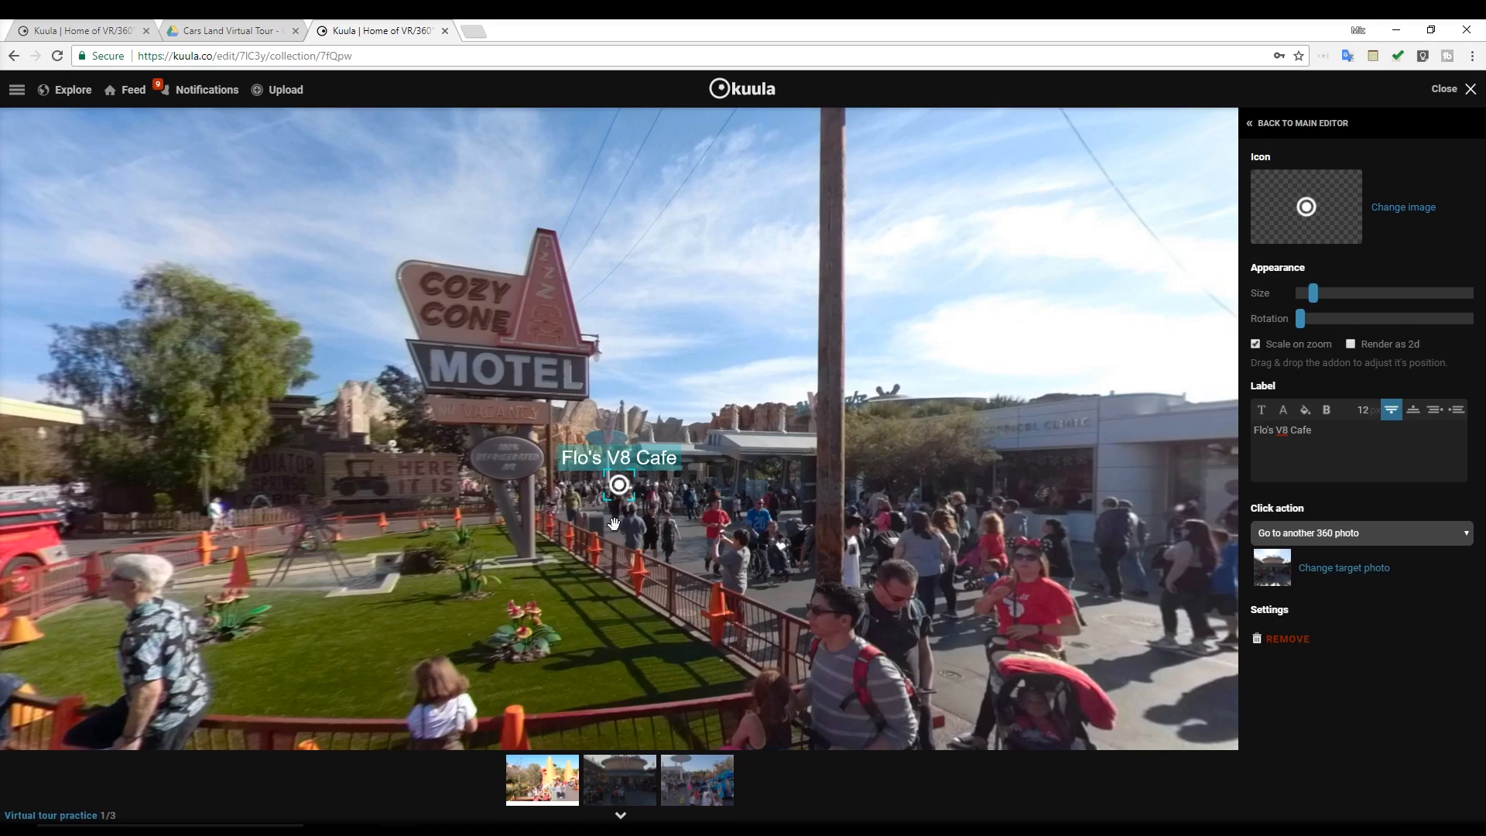
pyautogui.click(1302, 123)
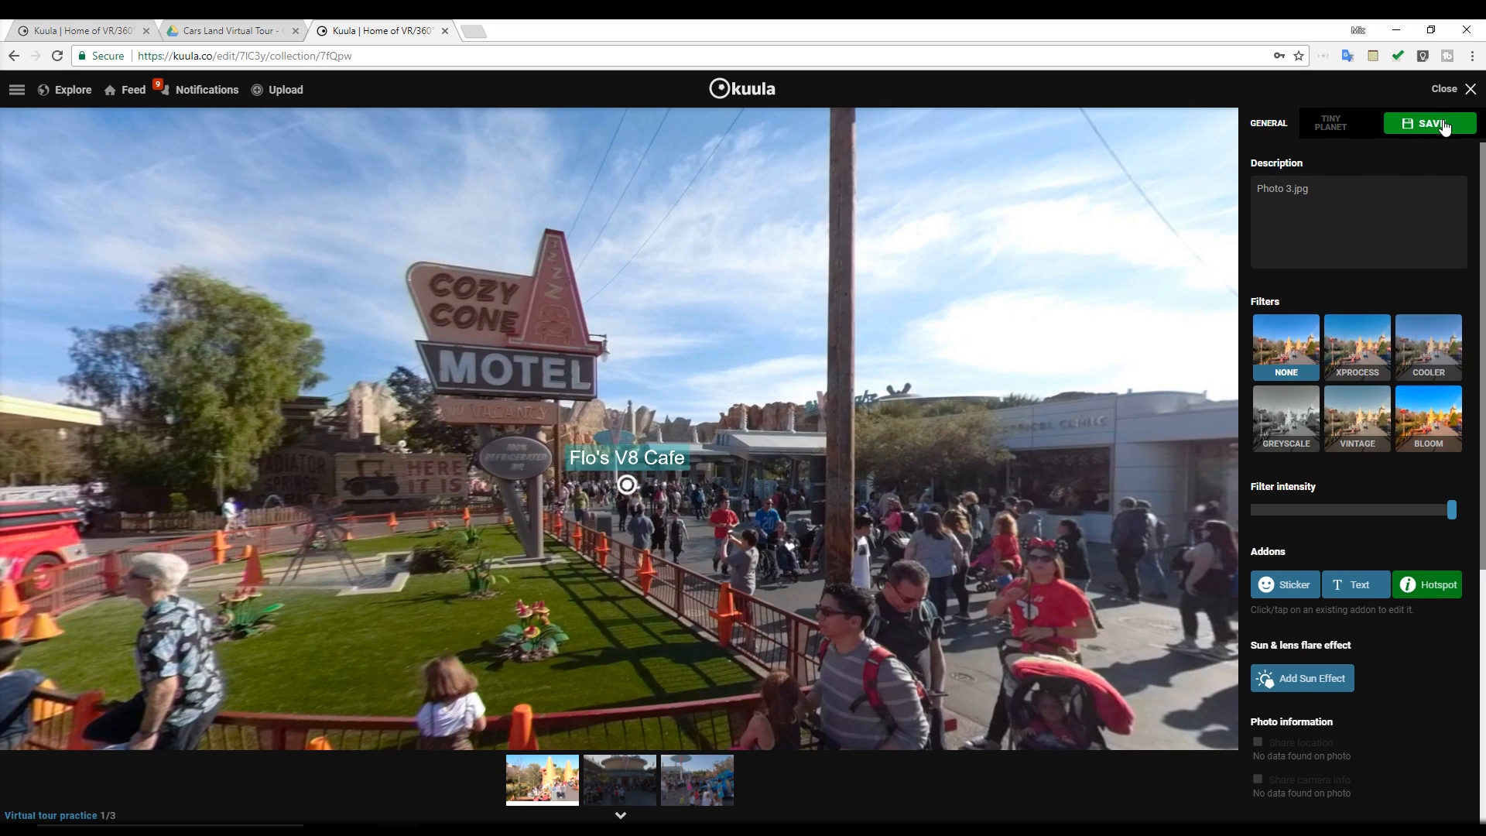
# Follow the Flo's V8 Cafe hotspot and change the cafe photo's description to "Flo's V8 Cafe"
pyautogui.click(626, 484)
pyautogui.tripleClick(1393, 206)
pyautogui.write("Flo's V8 Cafe")
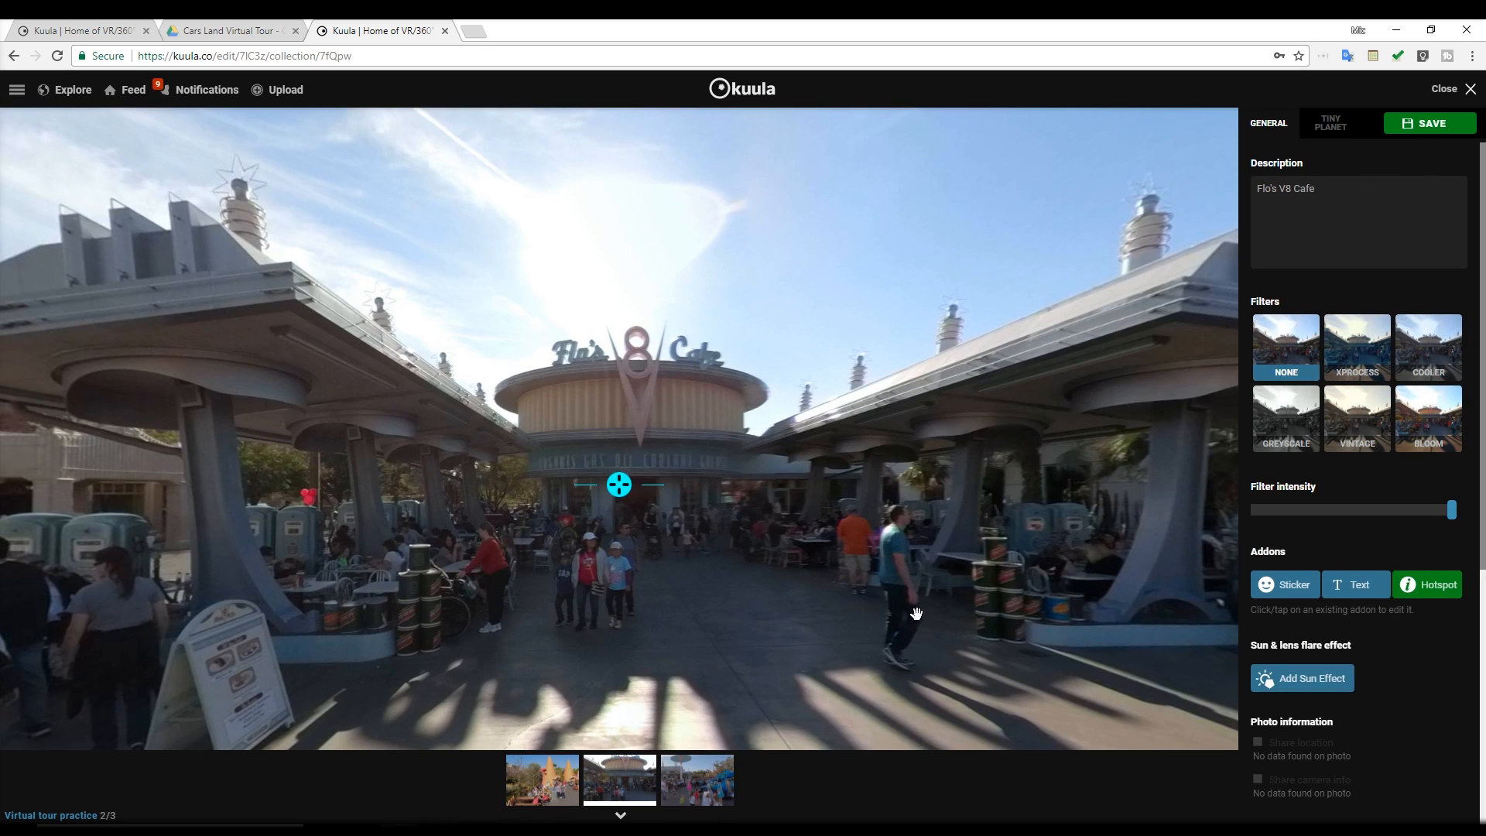
# Turn the cafe photo towards the plaza, save it and open the practice tour plaza photo from the collection
pyautogui.moveTo(917, 614); pyautogui.dragTo(325, 604)
pyautogui.moveTo(968, 542); pyautogui.dragTo(325, 541)
pyautogui.click(697, 780)
pyautogui.click(670, 475)
pyautogui.click(1432, 123)
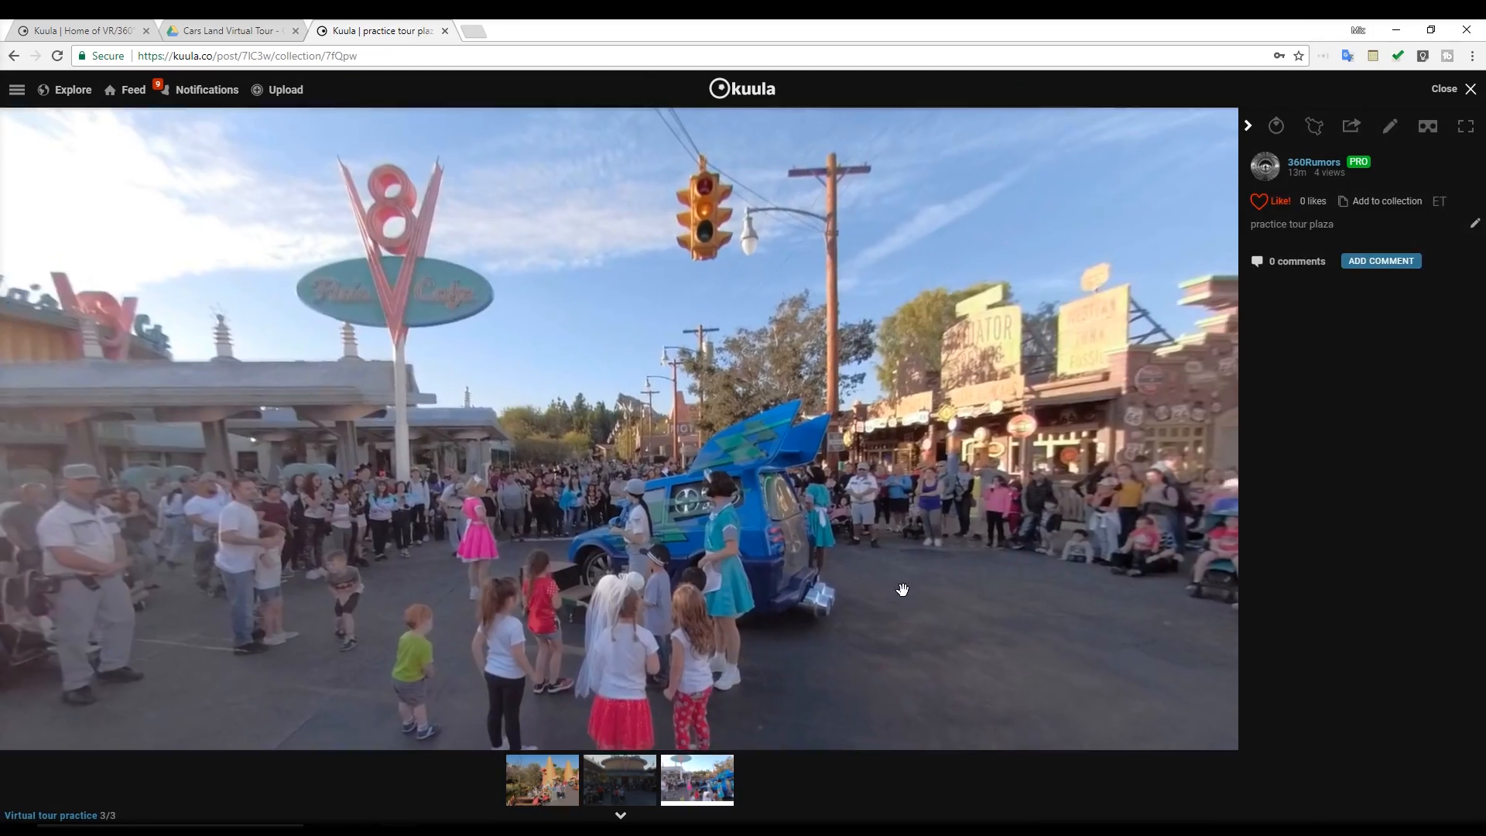
# Edit the practice tour plaza photo and add a white ring hotspot labelled "Cozy Cone Motel"
pyautogui.click(1390, 127)
pyautogui.click(1302, 676)
pyautogui.click(1323, 237)
pyautogui.click(554, 210)
pyautogui.click(1307, 439)
pyautogui.write('Cozy Cone Motel')
# Make the plaza photo's Cozy Cone Motel hotspot go to another 360 photo, choosing the orange cones photo
pyautogui.click(1358, 534)
pyautogui.click(1356, 563)
pyautogui.click(494, 266)
# Give the plaza photo's Cozy Cone Motel label an orange background and finish editing that hotspot
pyautogui.click(1305, 410)
pyautogui.click(765, 418)
pyautogui.click(600, 524)
pyautogui.moveTo(889, 618); pyautogui.dragTo(967, 585)
pyautogui.click(1303, 124)
pyautogui.click(1429, 124)
# Add a hotspot labelled "Flo's V8 Cafe" near the cafe, set to go to the cafe's 360 photo
pyautogui.click(1429, 586)
pyautogui.click(1361, 532)
pyautogui.click(1356, 562)
pyautogui.click(621, 260)
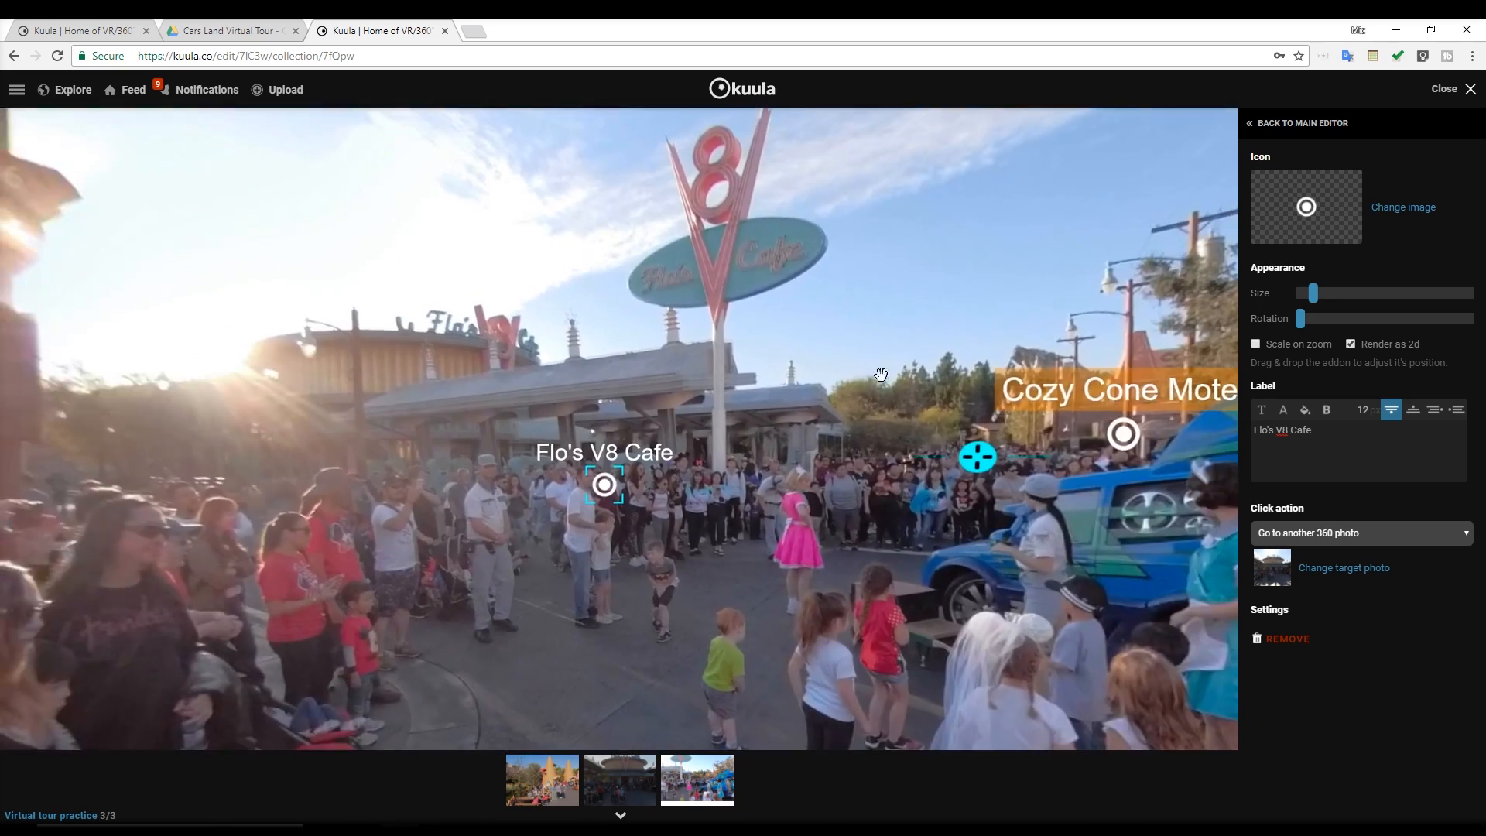
# Give the Flo's V8 Cafe label a translucent teal background, turn on Render as 2d and save the plaza photo
pyautogui.click(948, 407)
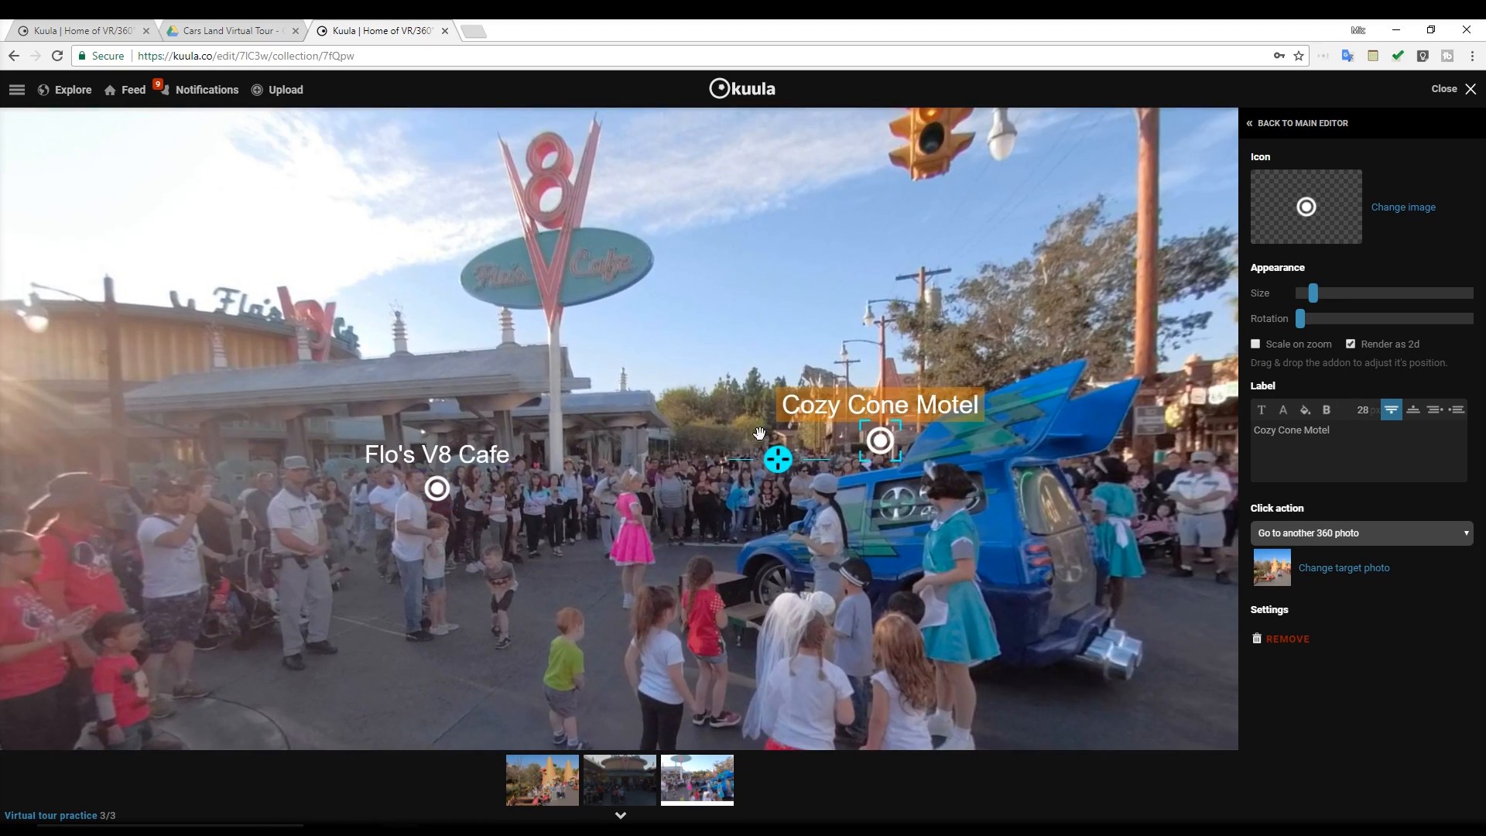
pyautogui.moveTo(1070, 393); pyautogui.dragTo(770, 483)
pyautogui.click(301, 458)
pyautogui.moveTo(534, 483); pyautogui.dragTo(658, 478)
pyautogui.click(1306, 411)
pyautogui.click(652, 442)
pyautogui.moveTo(797, 498); pyautogui.dragTo(743, 497)
pyautogui.click(601, 525)
pyautogui.moveTo(611, 526); pyautogui.dragTo(986, 497)
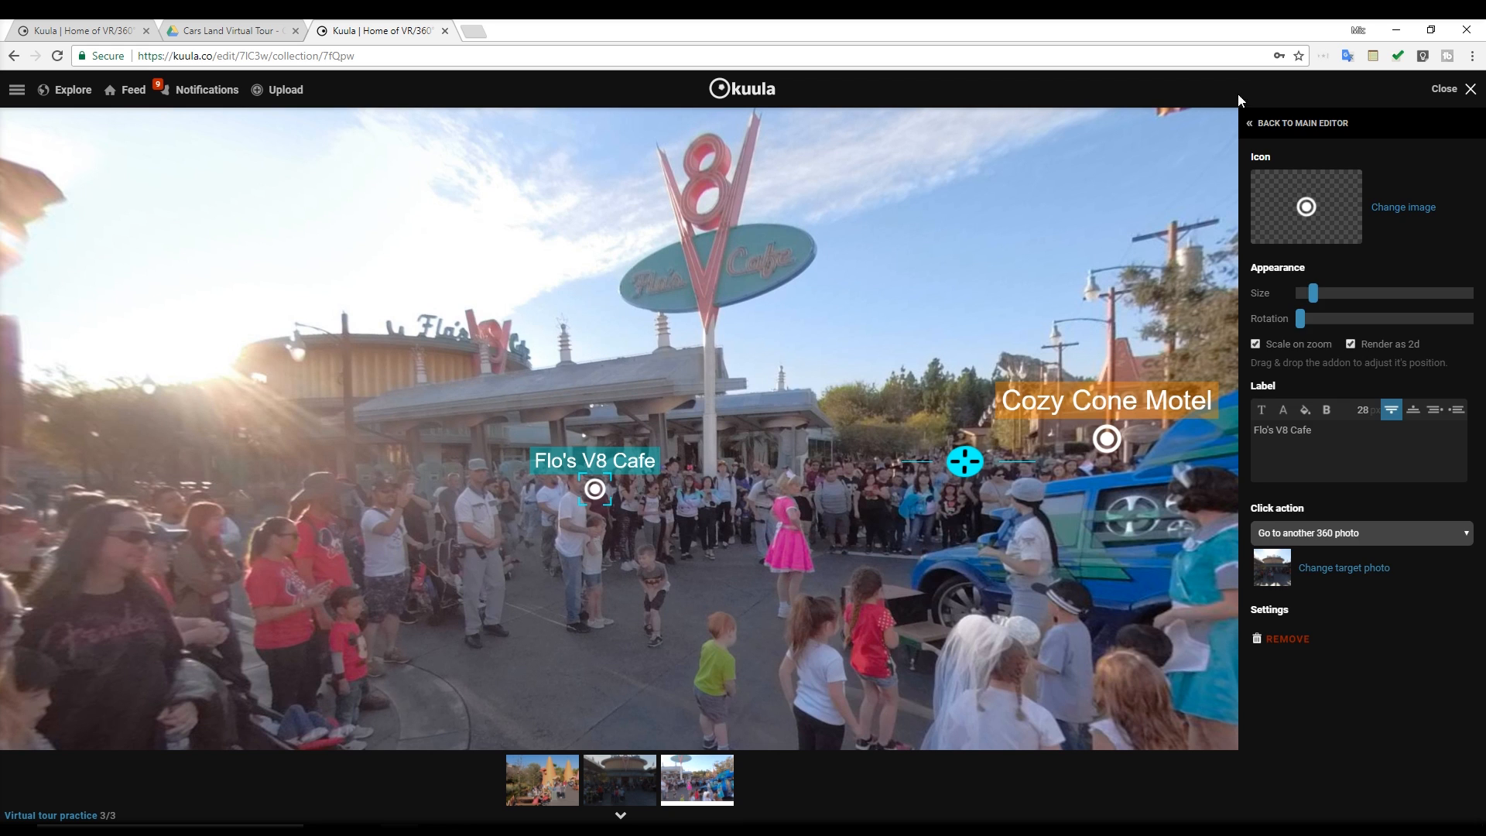
pyautogui.click(1302, 123)
pyautogui.click(1443, 128)
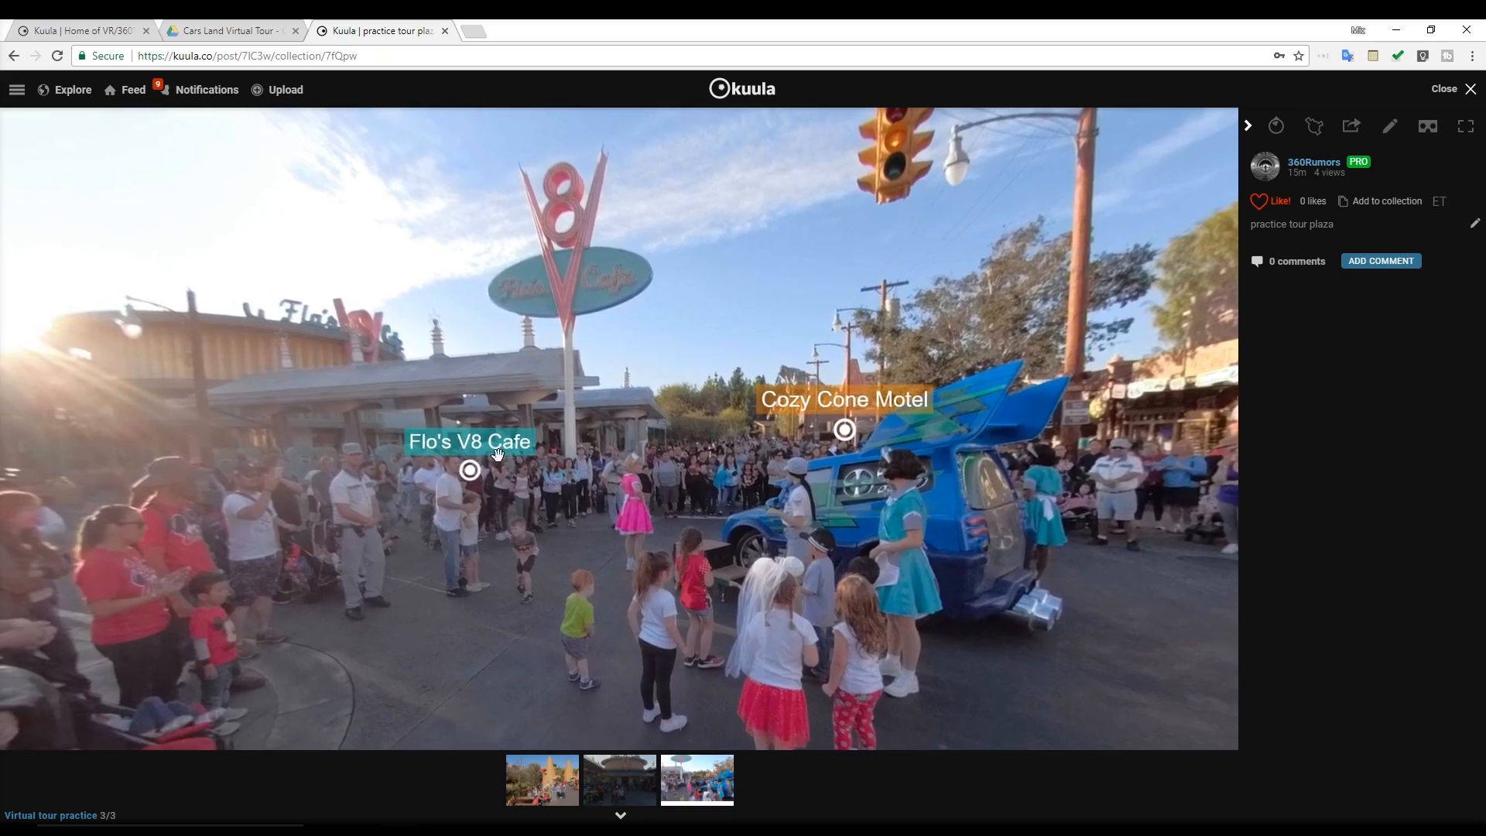
# Test the tour by following the Flo's V8 Cafe hotspot and looking around the cafe photo
pyautogui.click(470, 469)
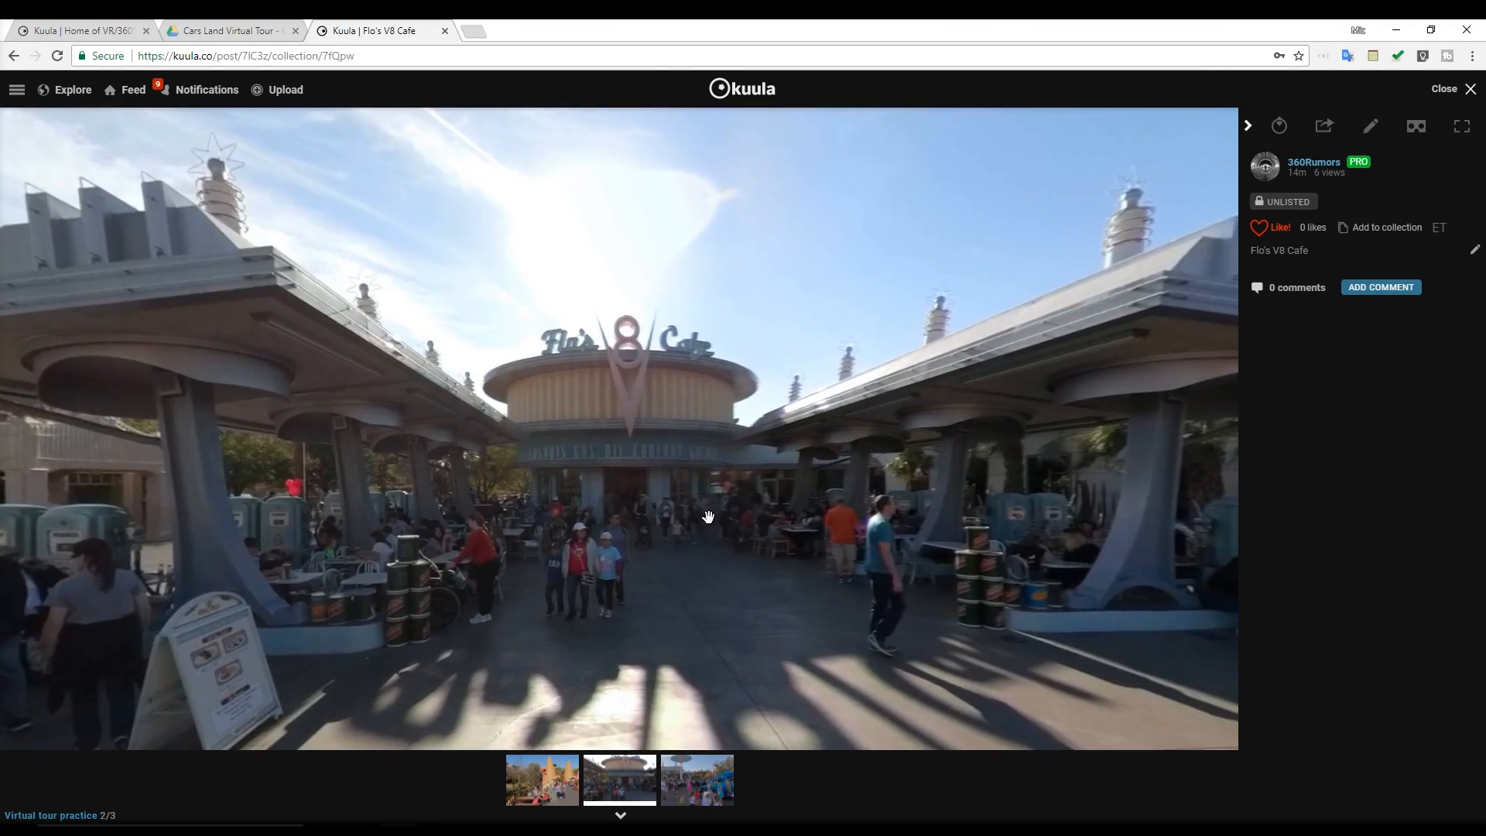
pyautogui.moveTo(706, 514); pyautogui.dragTo(55, 531)
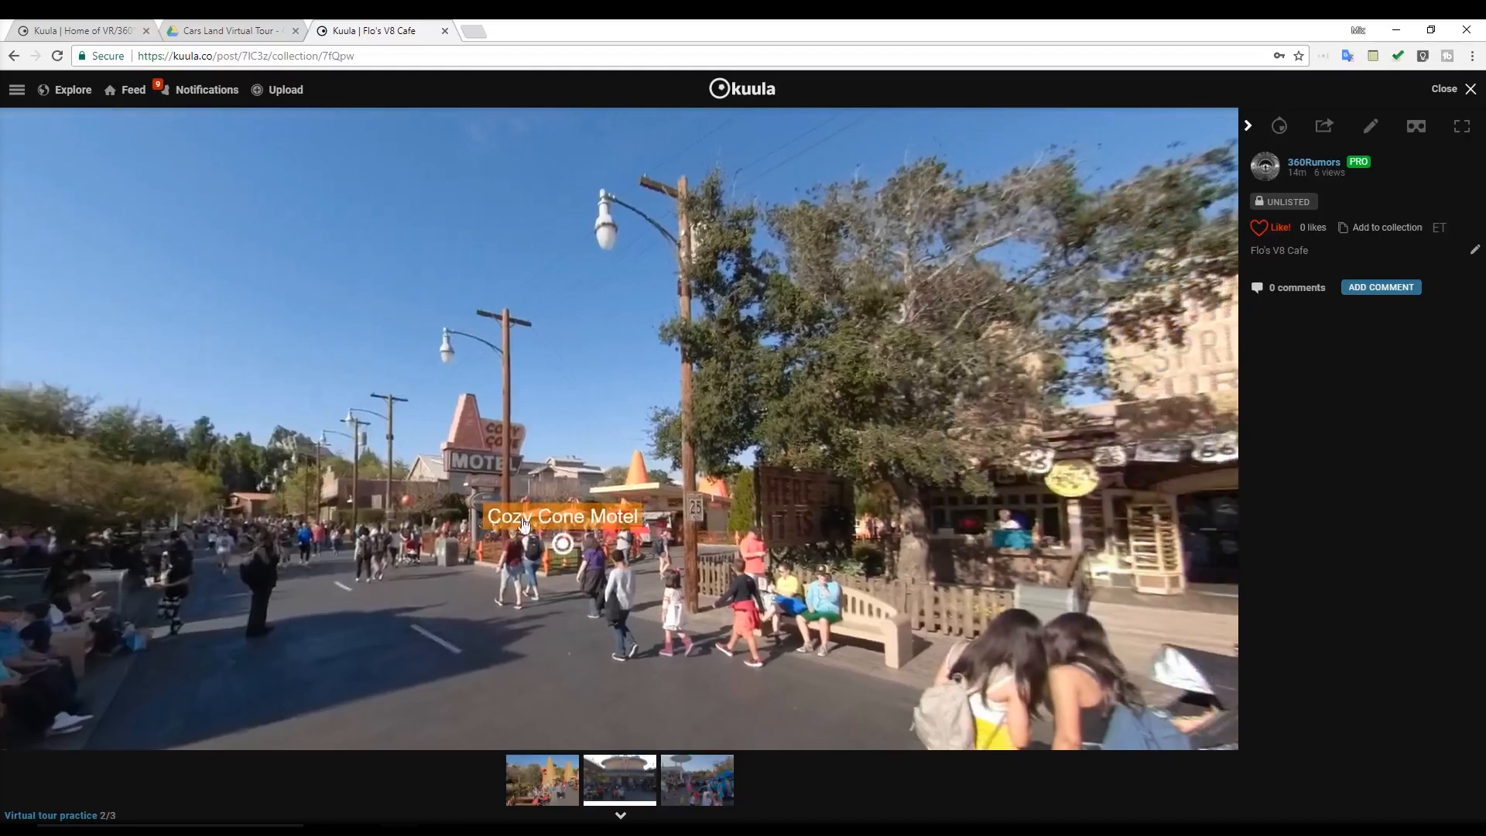
pyautogui.click(569, 541)
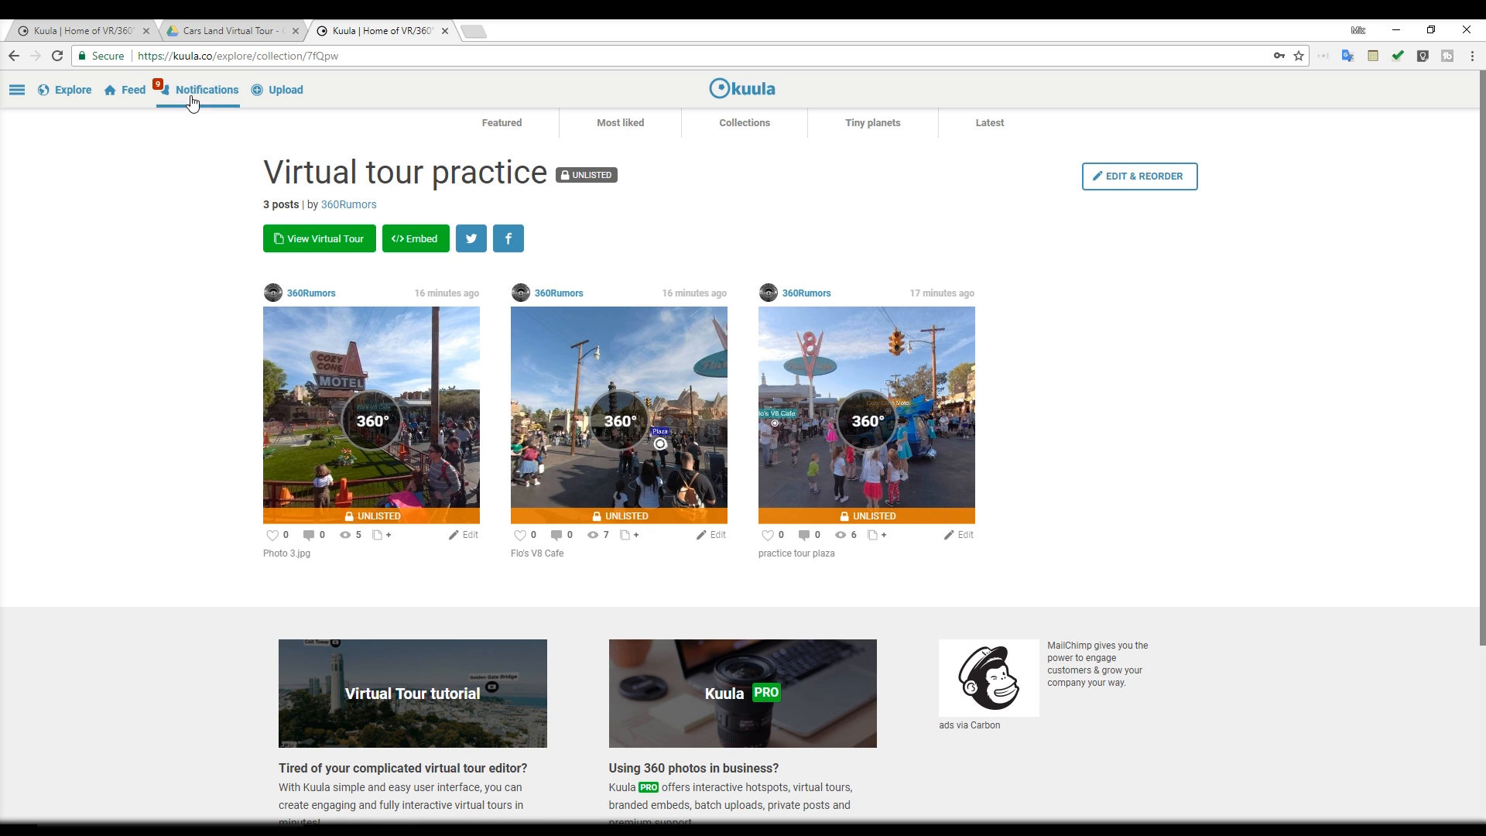
# Switch to the Cars Land Virtual Tour folder in Google Drive
pyautogui.click(206, 30)
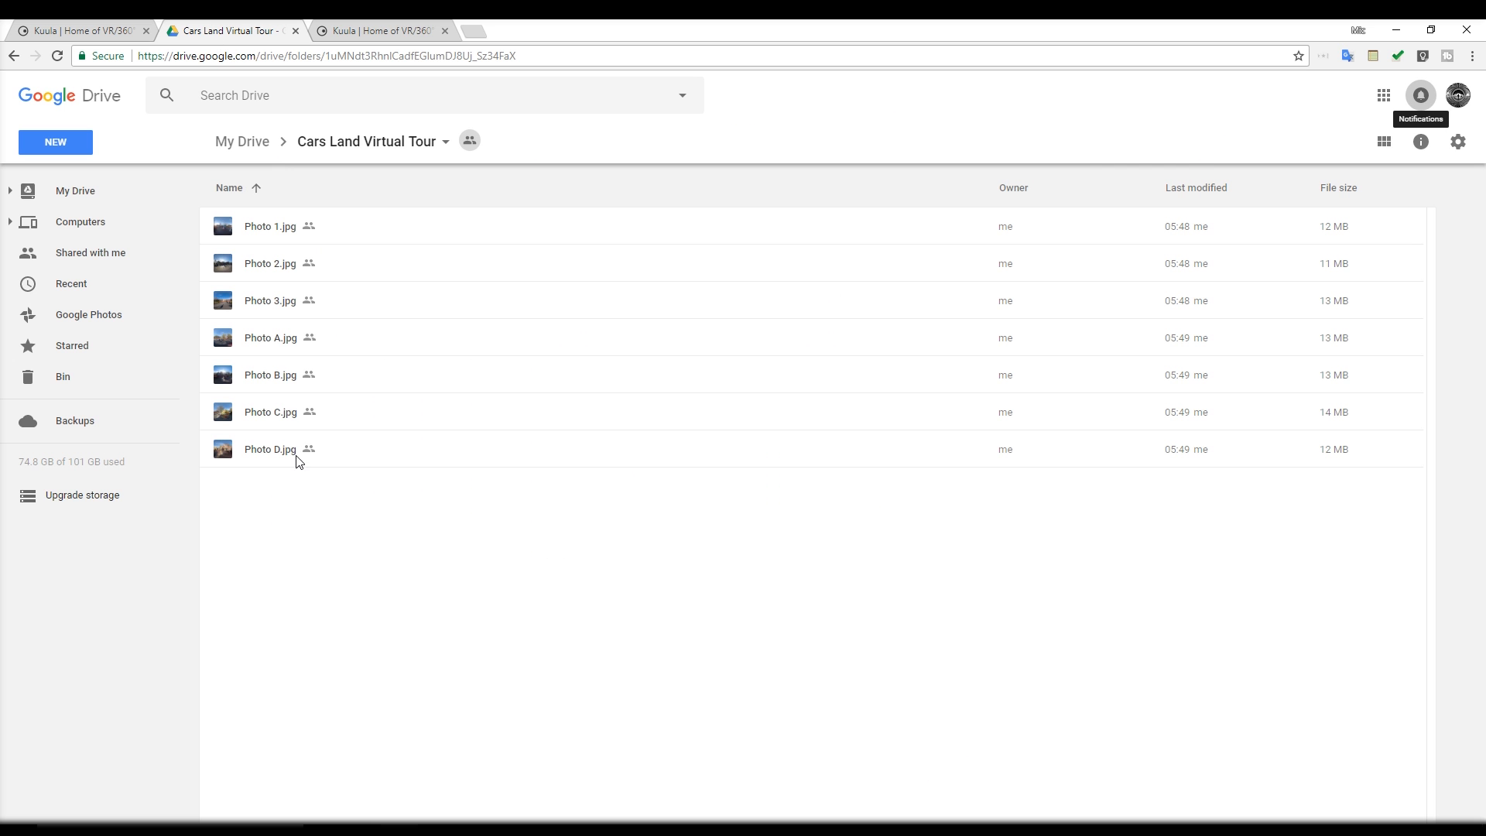